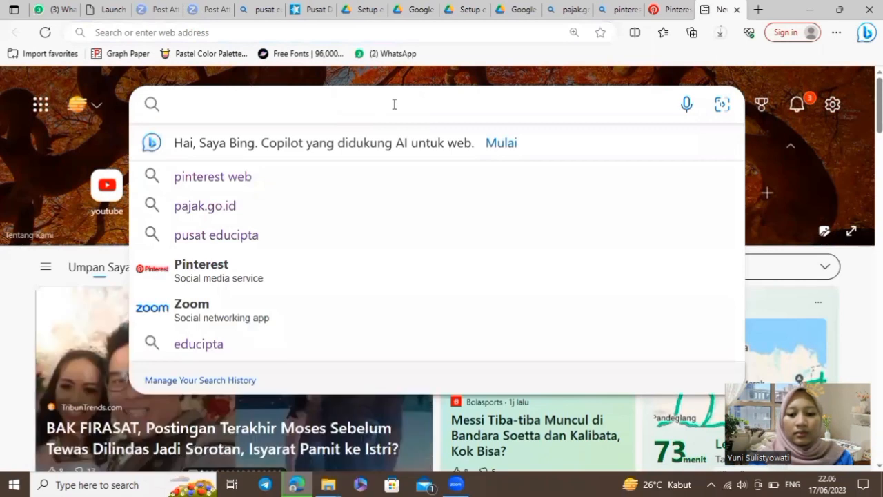
Search Bing for 'pusat educipta' and open Educipta's Pusat Download e-SPT page
text(ed)
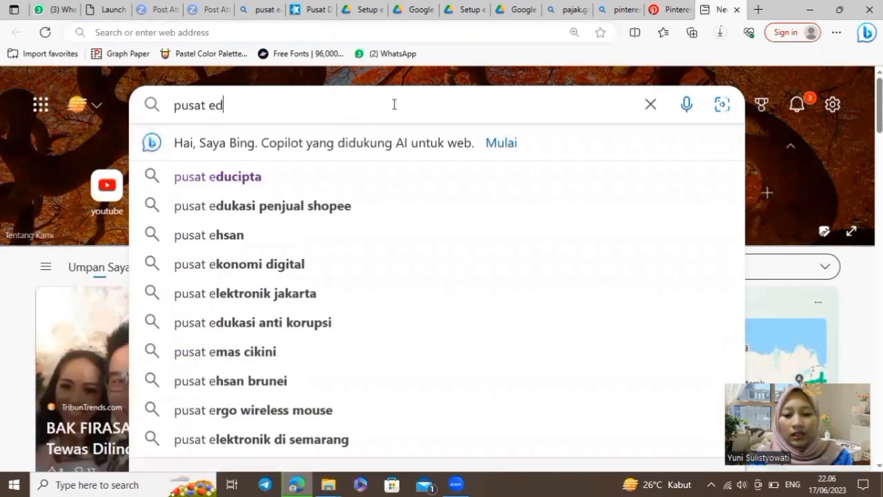
text(ucipta)
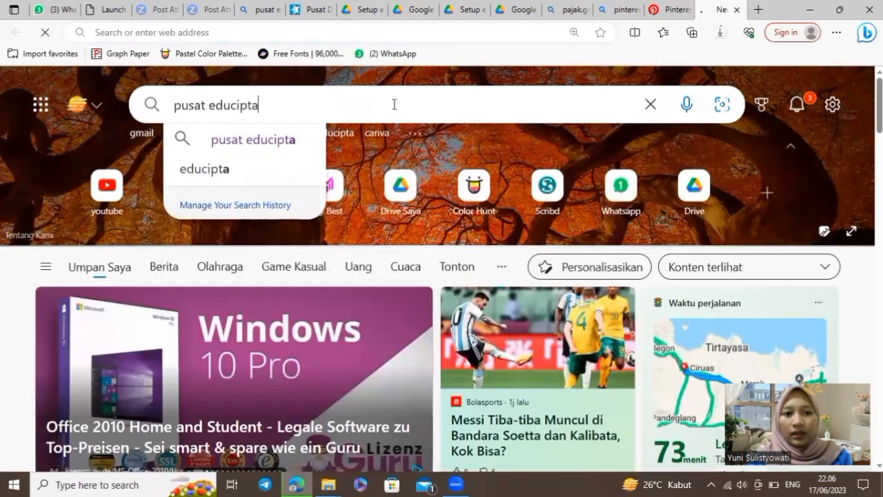
key(Return)
scroll(325, 272, down, 3)
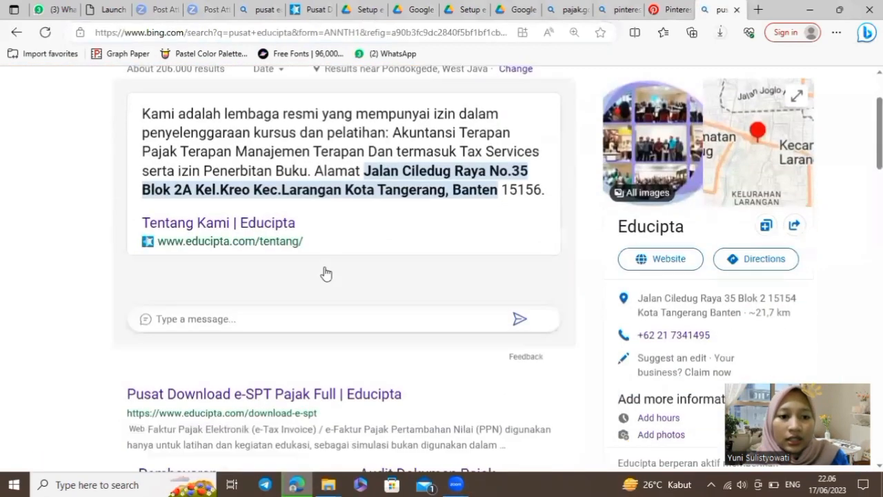
mouse_move(203, 260)
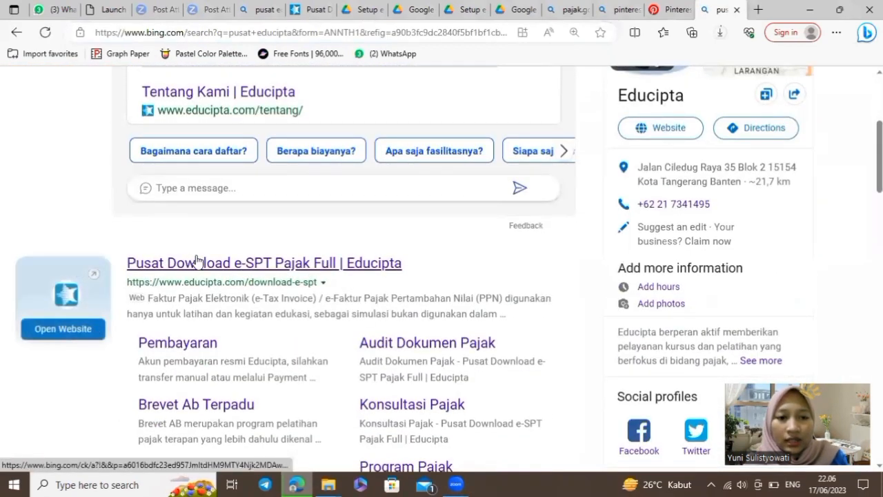
click(269, 263)
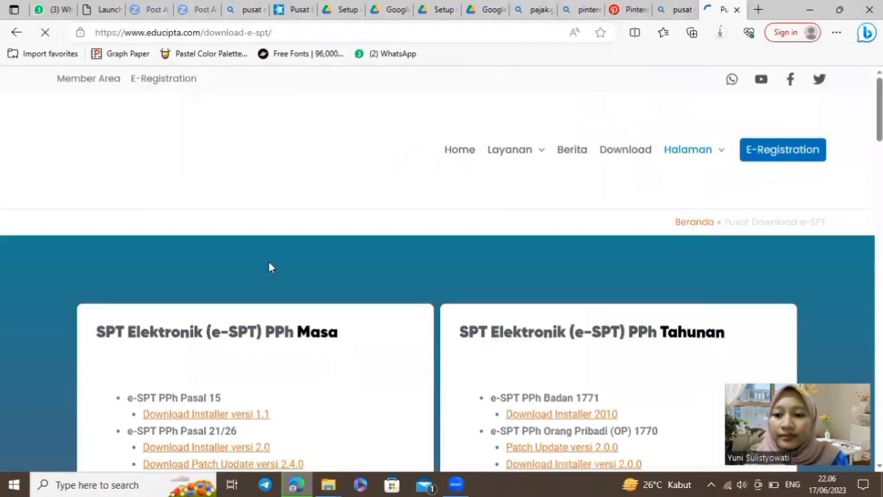
Follow 'Download Installer versi 2.0' under e-SPT PPh Pasal 21/26 to its Drive page
scroll(271, 267, down, 2)
scroll(269, 267, down, 2)
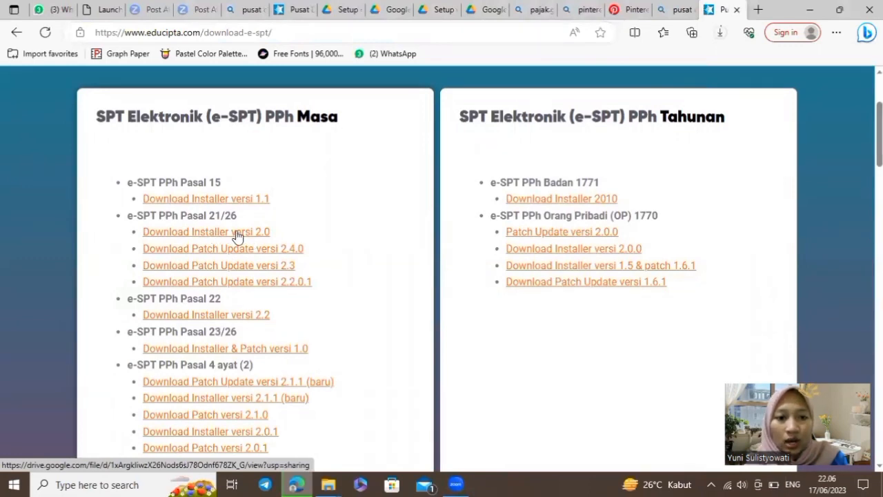
click(237, 233)
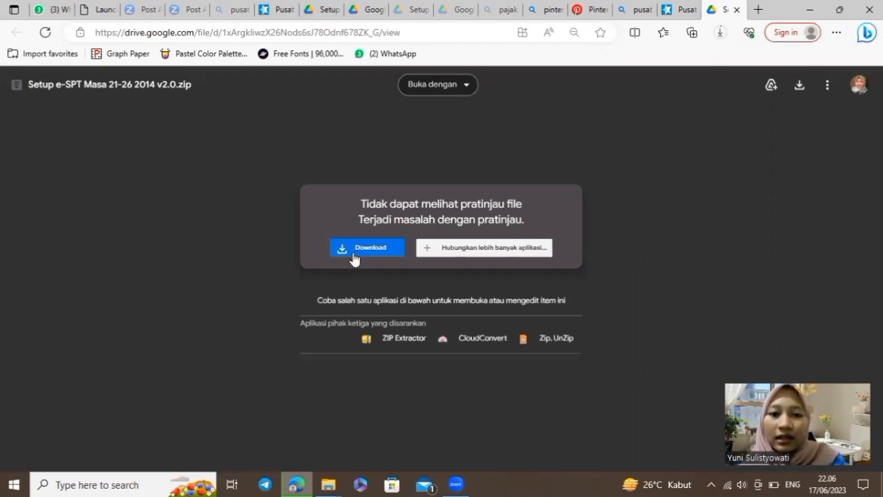
Download the Setup e-SPT Masa 21-26 2014 v2.0 zip and the version 2.3 patch zip
click(353, 258)
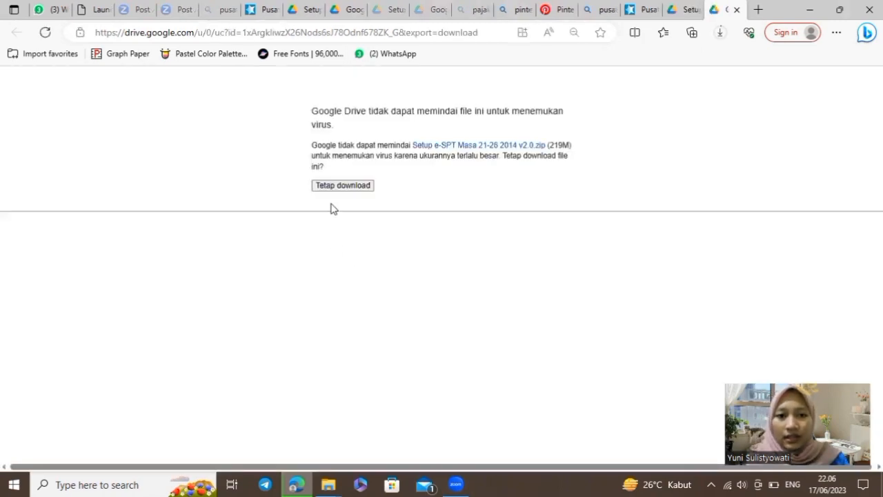
click(348, 186)
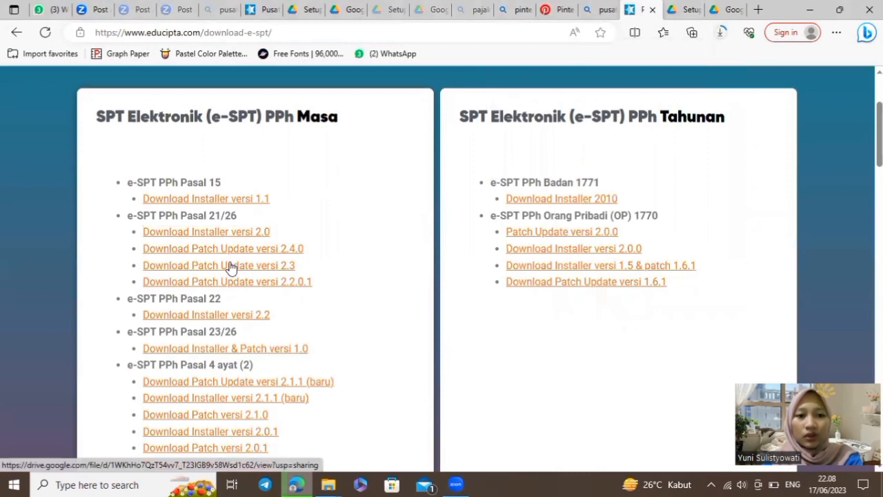
click(232, 268)
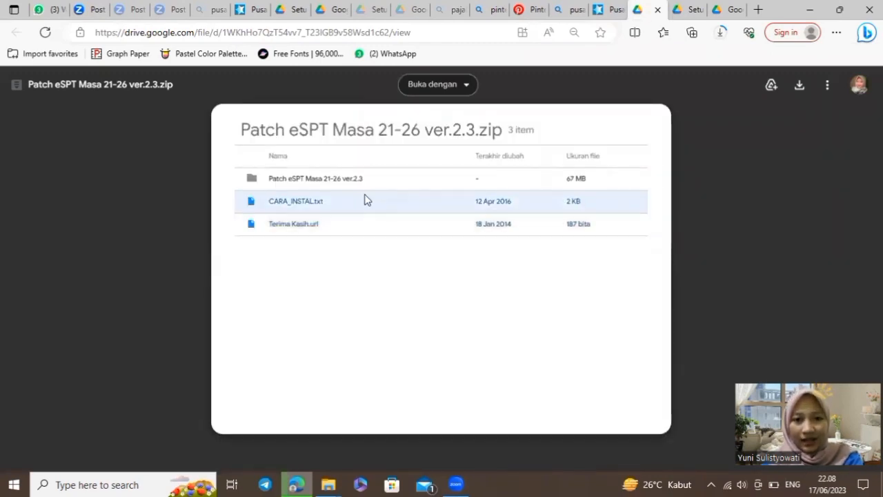
click(350, 181)
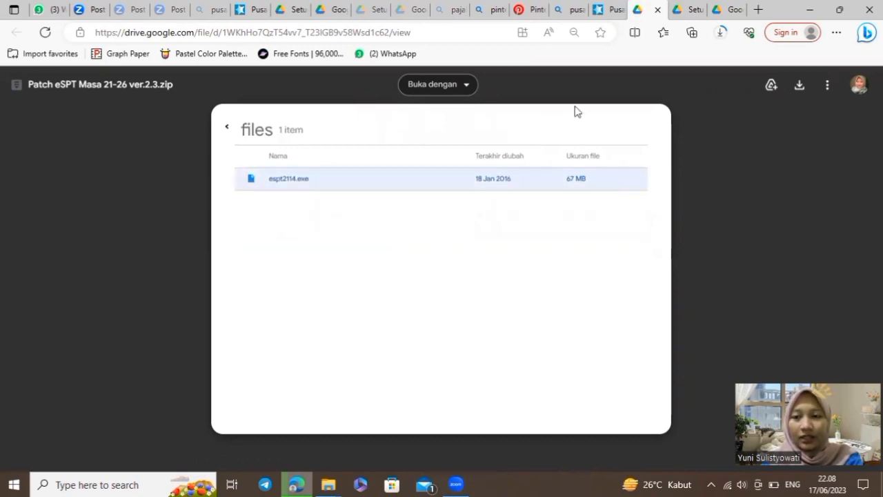
click(797, 87)
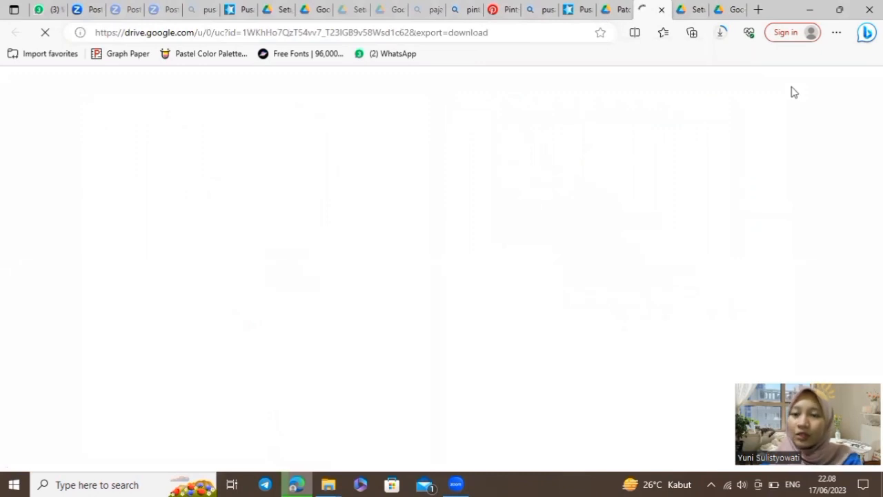
click(723, 34)
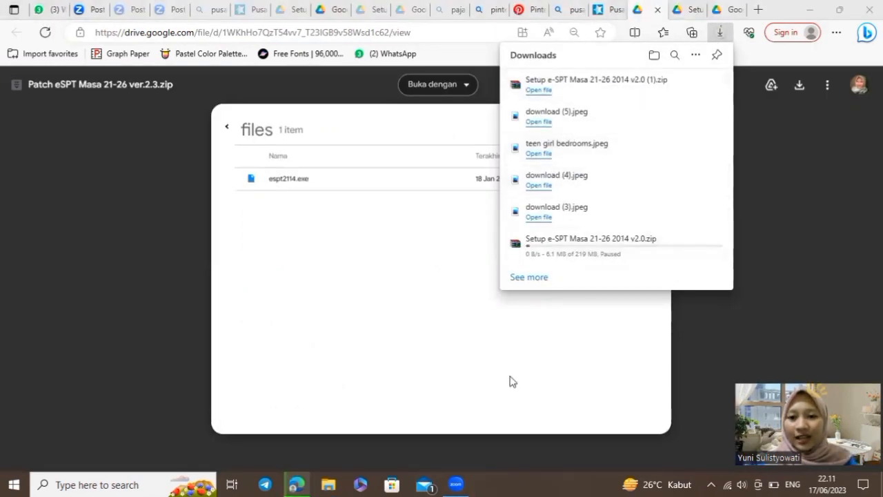
click(566, 448)
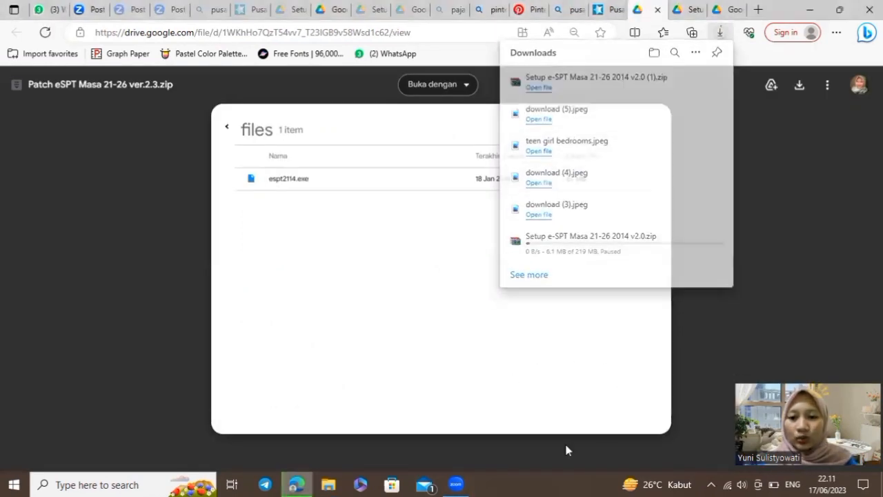
Select the downloaded Setup e-SPT Masa 21-26 2014 v2.0 (1) zip in Downloads
click(321, 483)
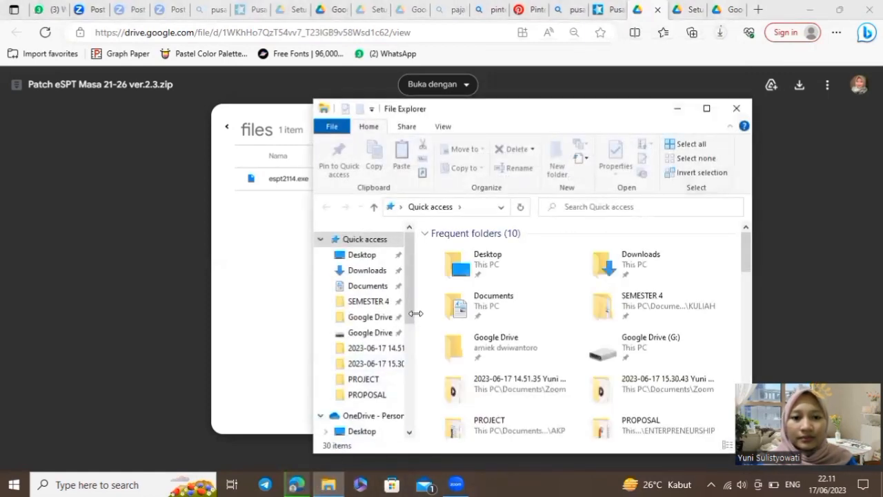
click(367, 270)
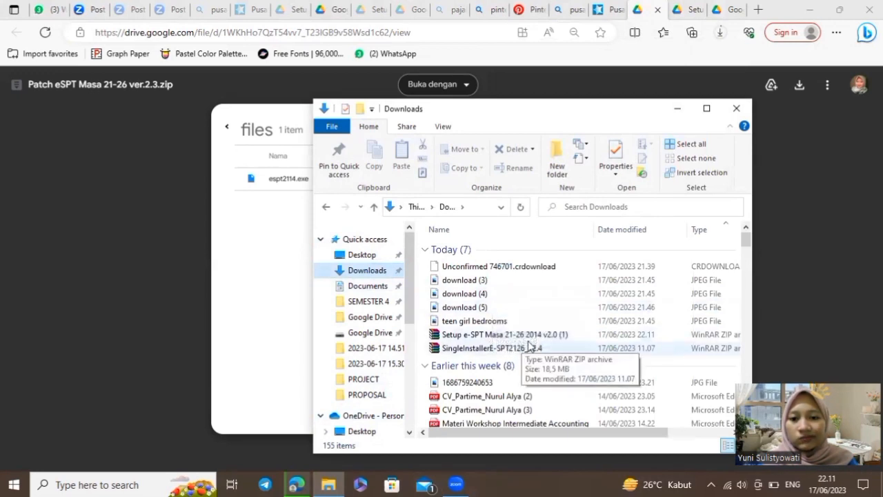
click(558, 336)
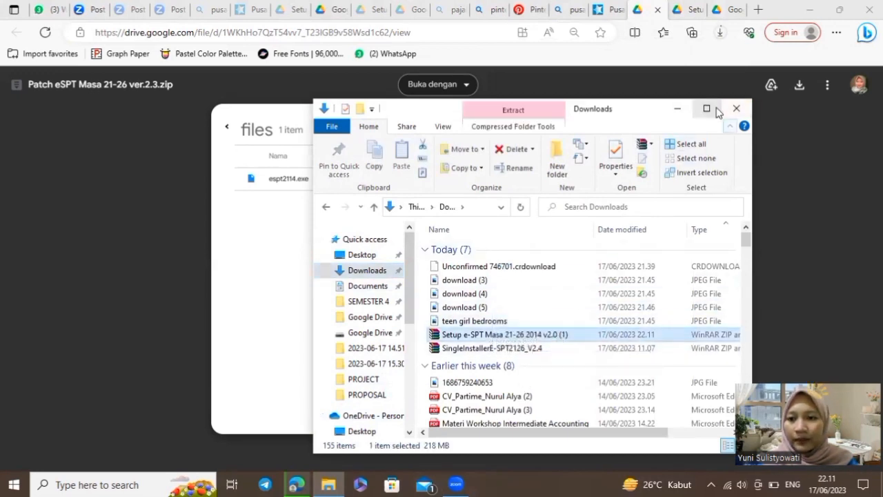
click(707, 108)
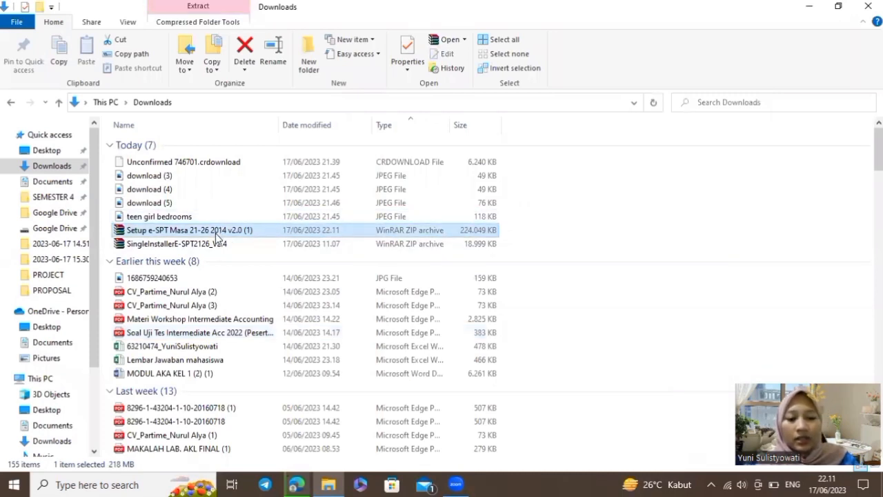
scroll(40, 382, down, 1)
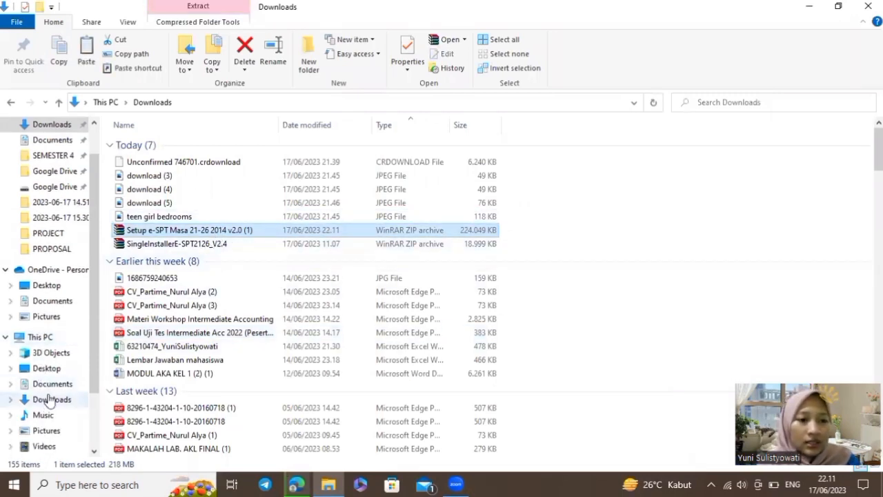
Paste the installer zip into the PROJECT folder and open it in WinRAR
click(71, 238)
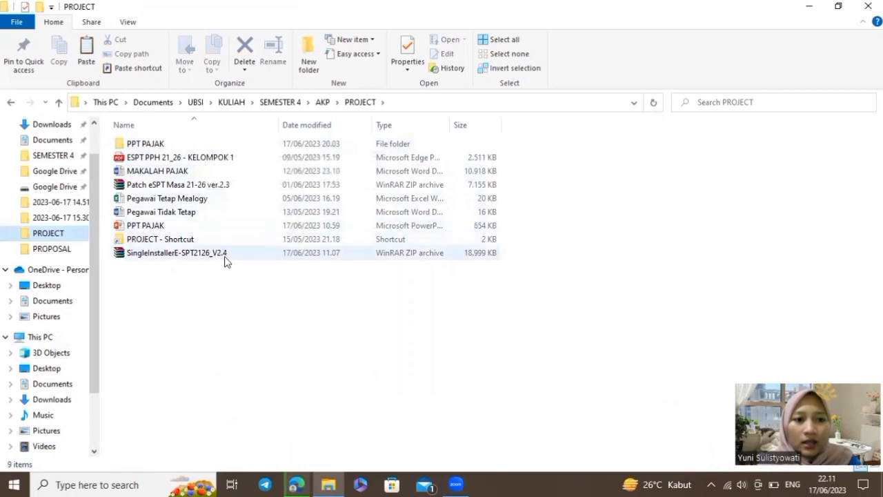
key(ctrl+v)
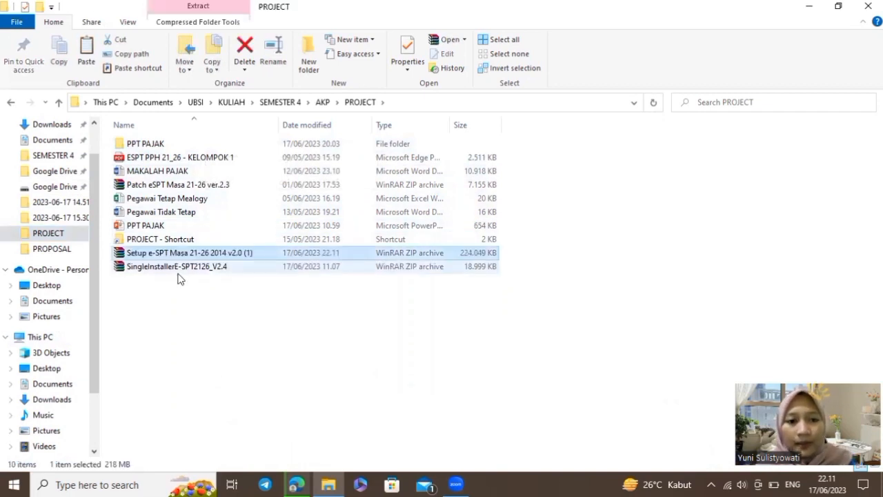
click(223, 305)
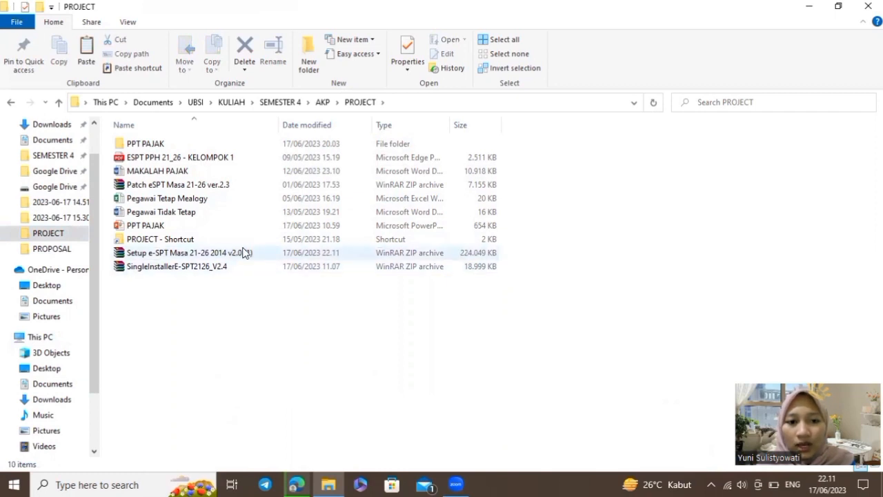
click(244, 252)
double_click(244, 253)
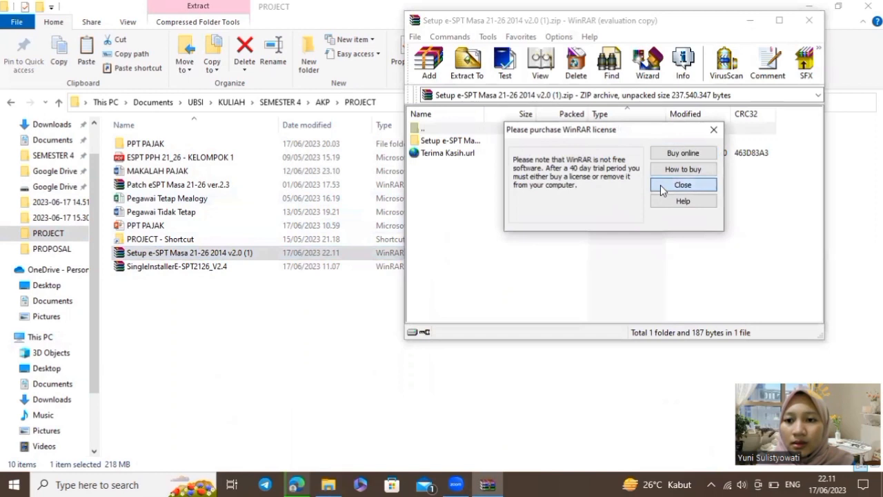
Run the e-SPT package installer from the archive's Setup e-SPT folder
click(683, 187)
double_click(461, 141)
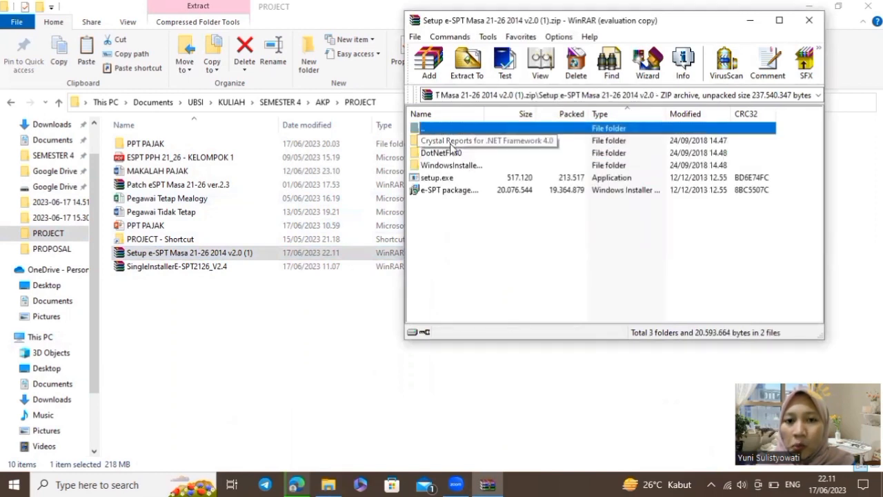
click(470, 191)
drag(481, 192, 497, 194)
double_click(497, 195)
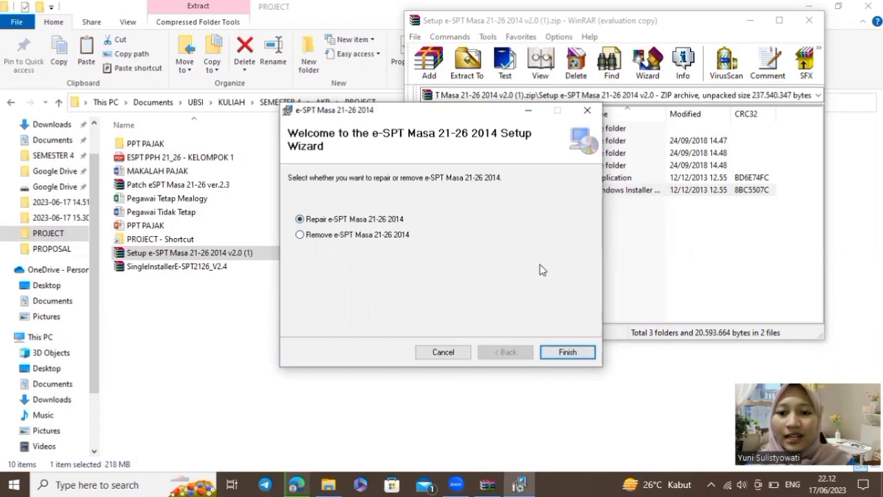
Cancel the e-SPT setup wizard, confirm quitting, and close WinRAR
click(440, 356)
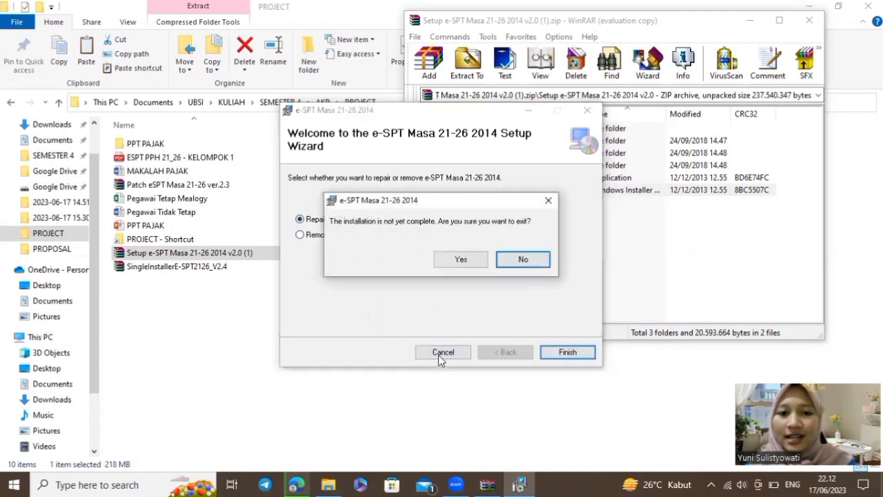
click(468, 264)
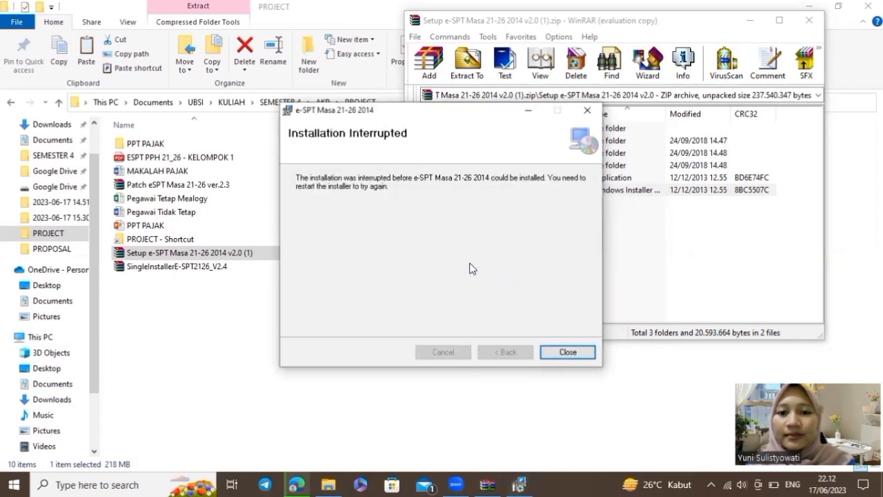
click(557, 353)
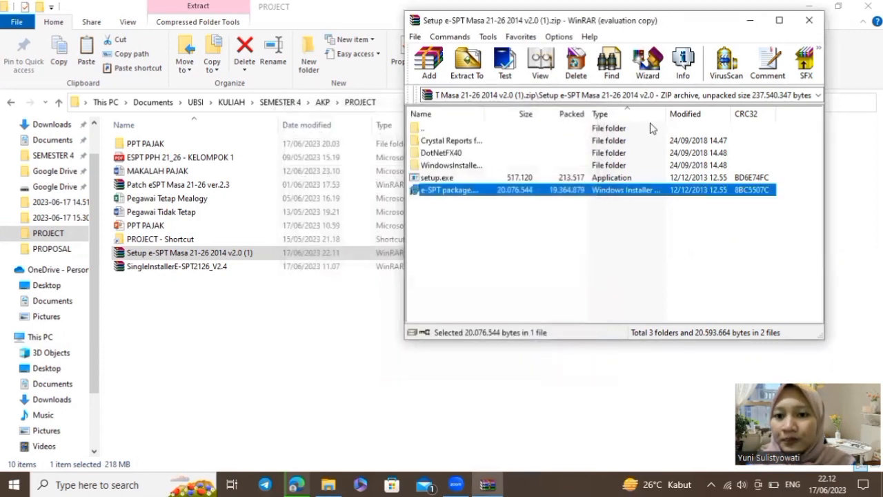
click(808, 21)
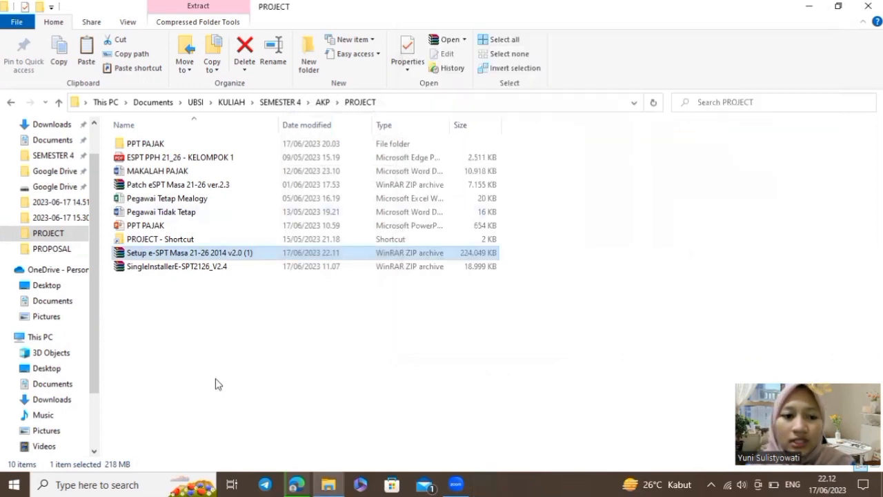
click(18, 483)
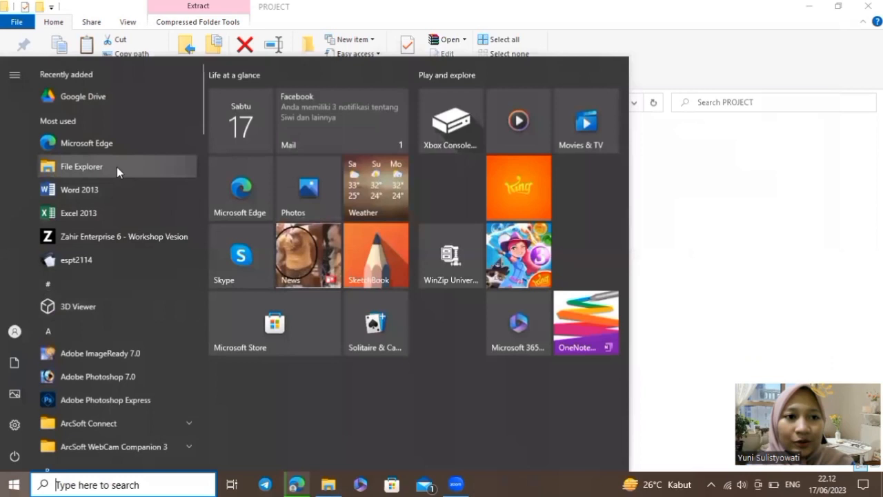
click(127, 262)
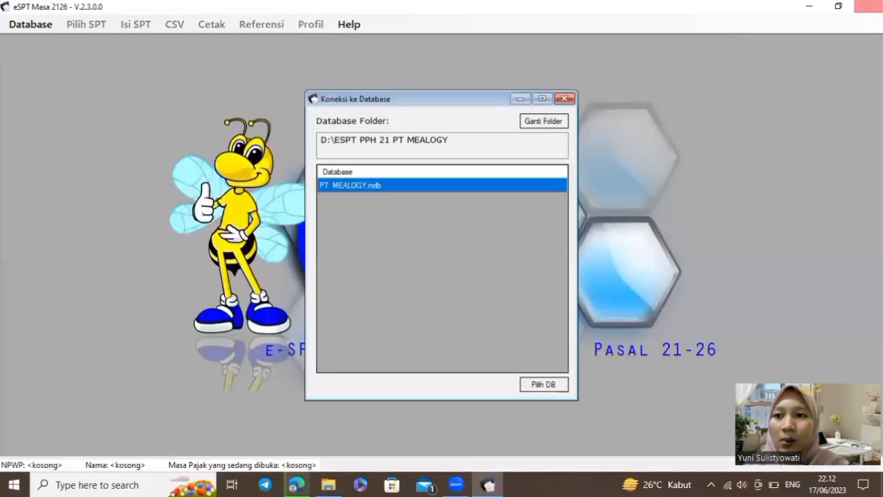
click(868, 6)
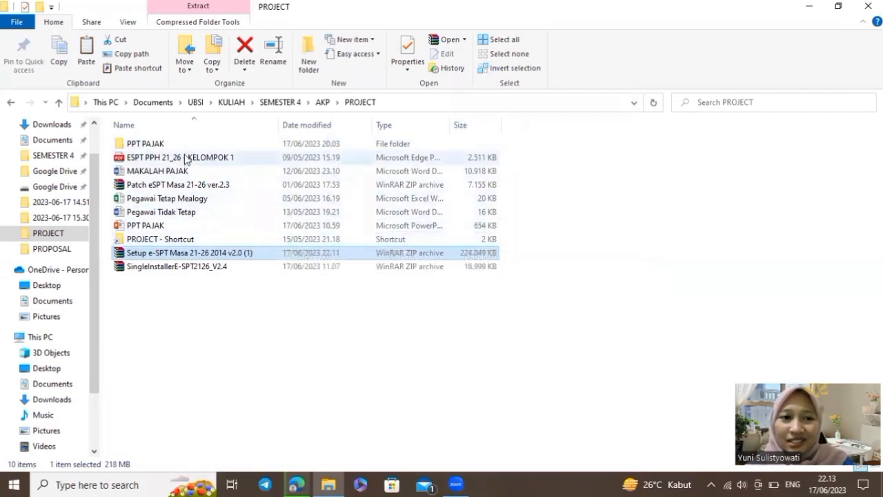
Run Patch_v2.3.exe from the patch archive in WinRAR
double_click(248, 188)
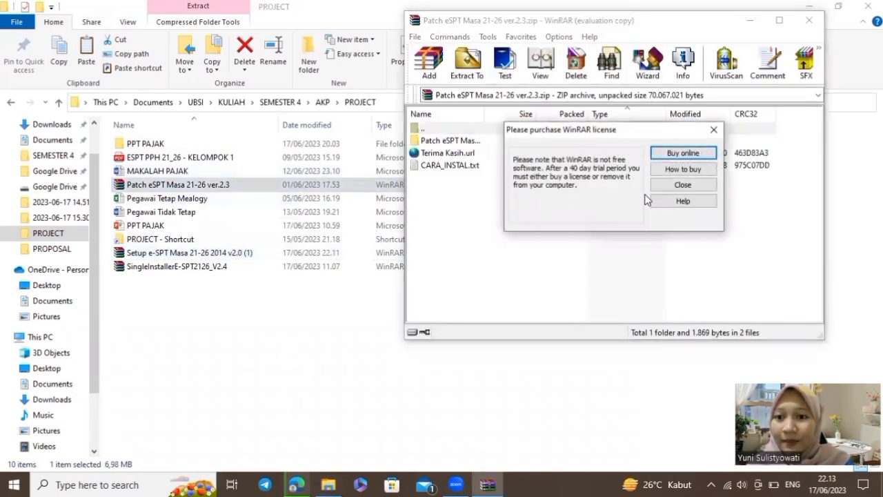
click(683, 185)
double_click(472, 145)
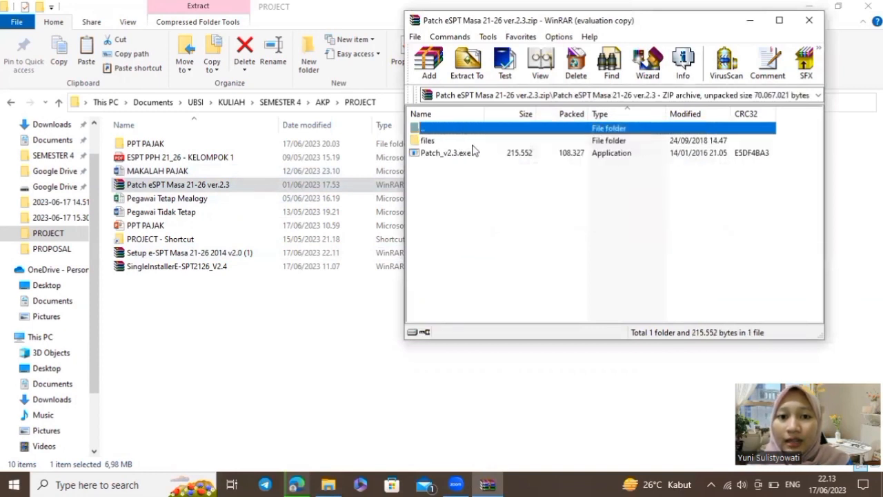
click(442, 155)
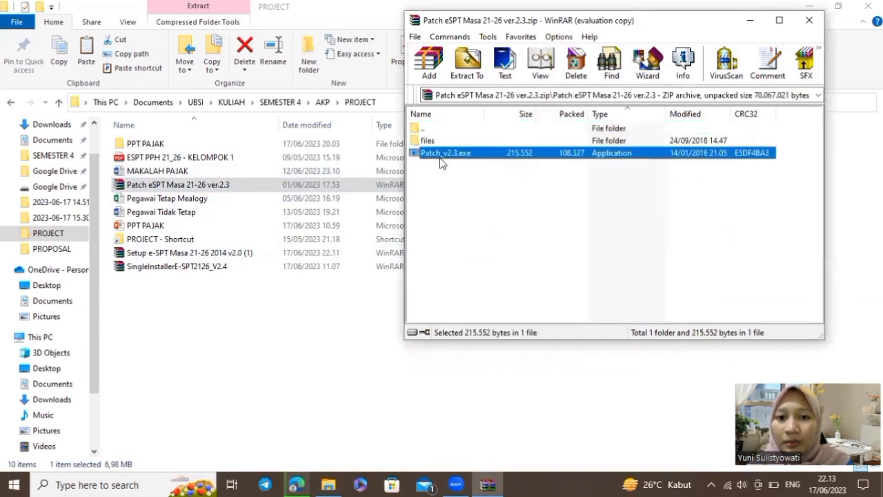
double_click(481, 156)
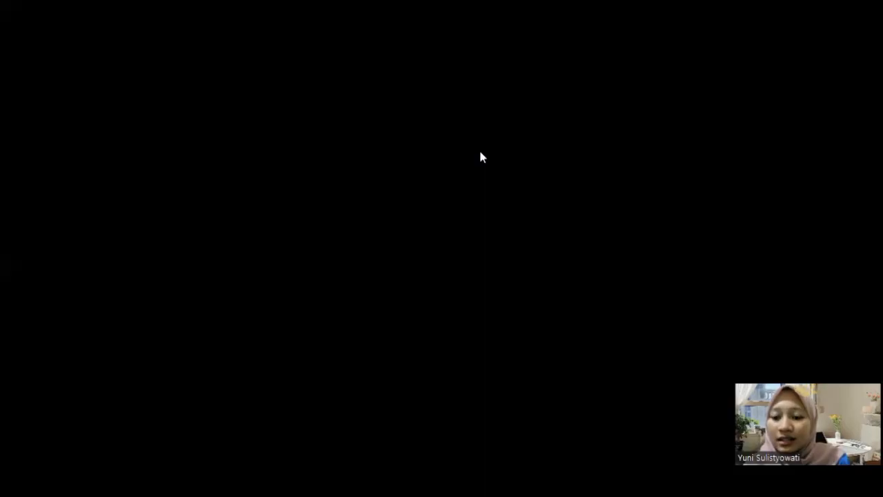
click(481, 240)
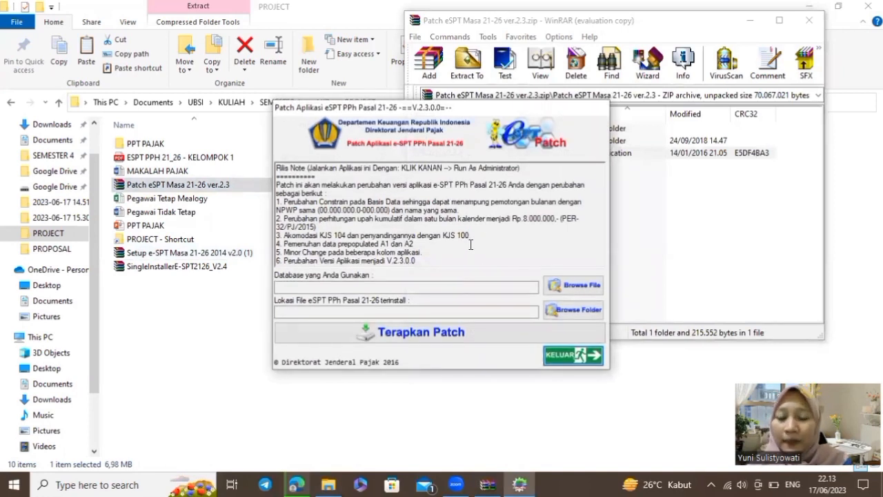
Choose PT. MEALOGY.mdb in the ESPT PPH 21 PT MEALOGY folder as the database
click(592, 288)
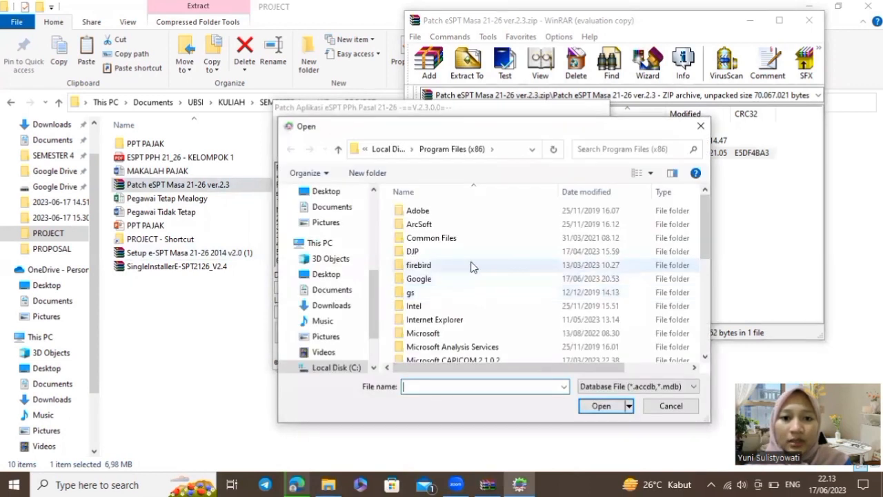
scroll(331, 269, down, 2)
scroll(348, 273, down, 2)
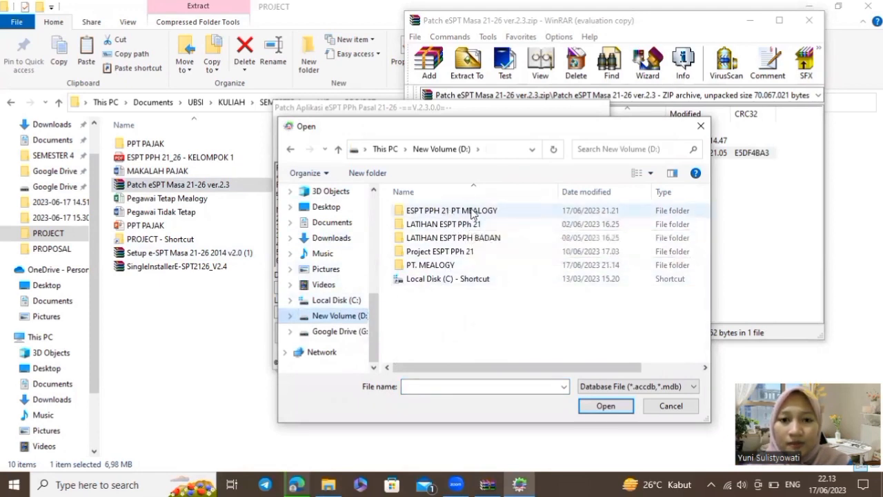
click(473, 212)
click(584, 407)
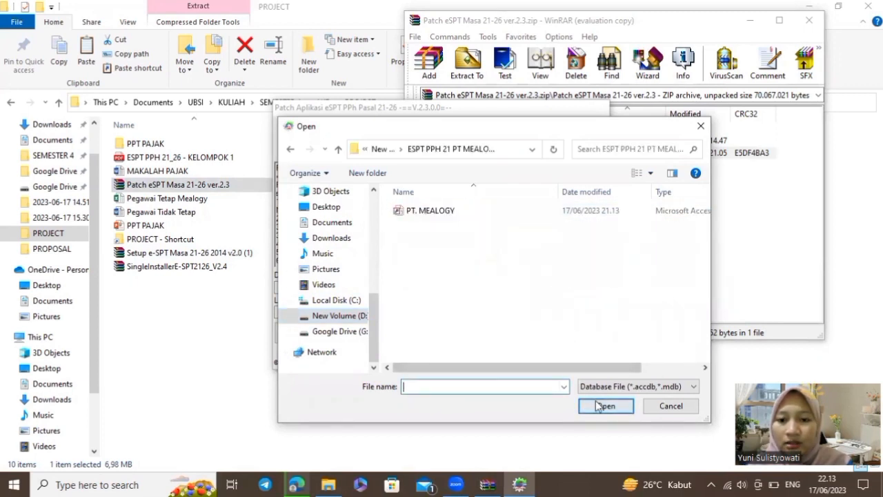
click(503, 211)
click(618, 407)
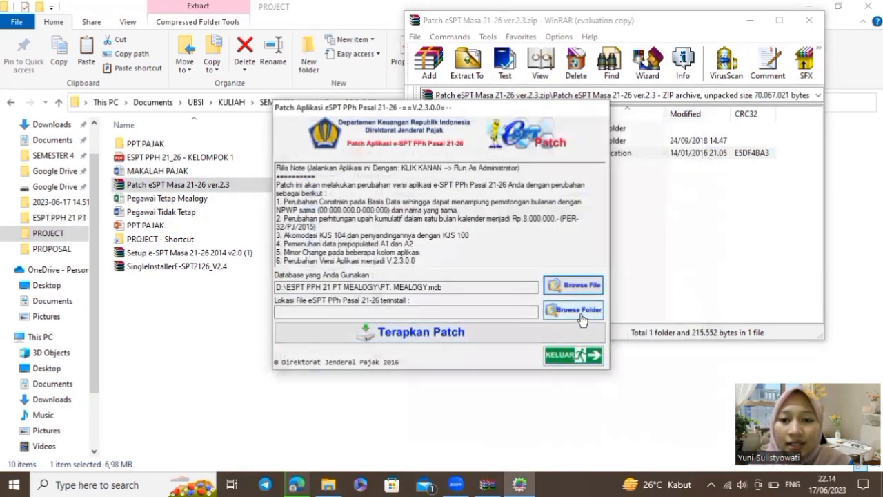
Set DJP\e-SPT Masa 21-26 2014 as install folder, apply the patch, then exit
click(561, 317)
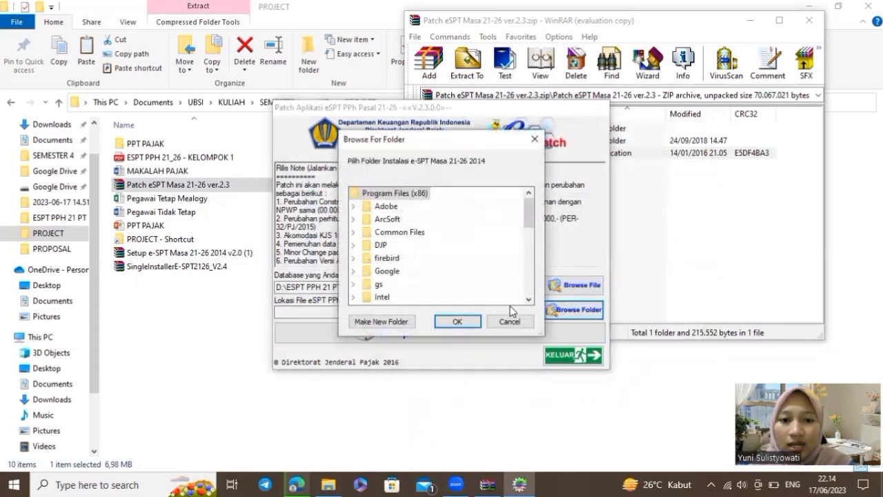
scroll(400, 276, down, 2)
scroll(402, 278, up, 2)
scroll(401, 276, down, 1)
scroll(401, 256, up, 1)
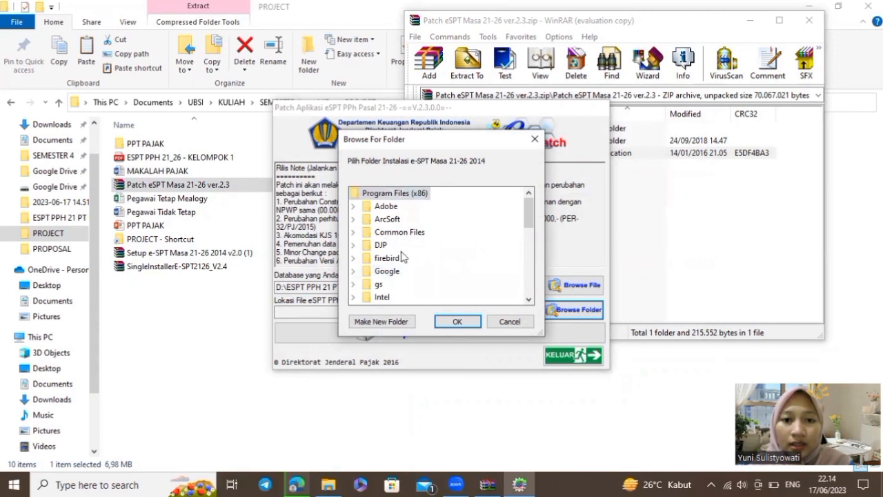
double_click(381, 245)
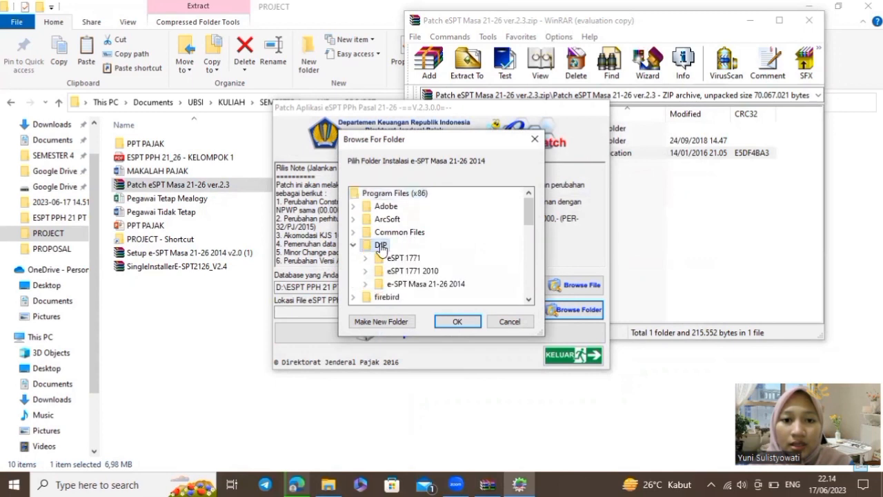
double_click(423, 284)
click(461, 322)
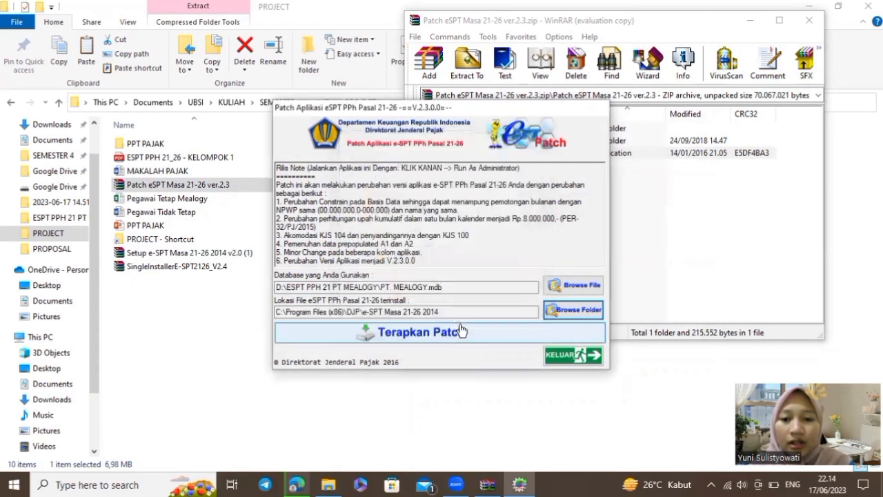
click(460, 334)
click(496, 286)
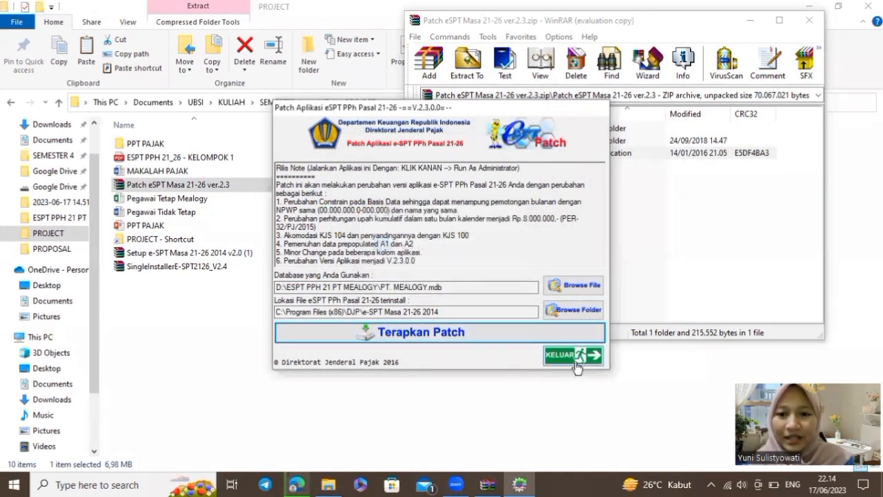
click(575, 355)
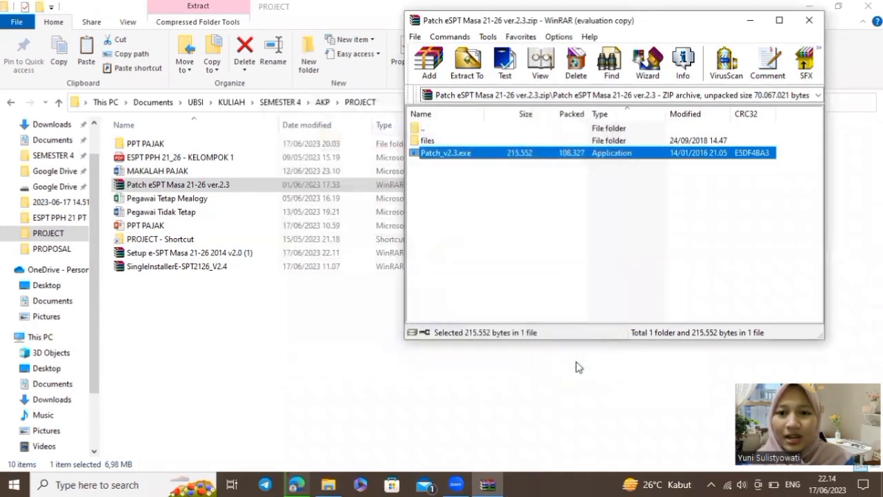
Run espt2114.exe from the archive's files folder and continue past the missing db folder error
click(432, 141)
double_click(432, 142)
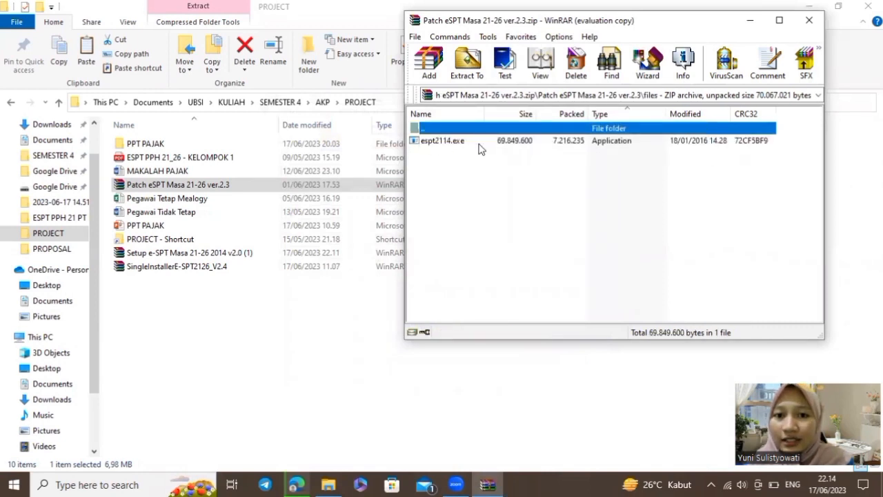
click(455, 144)
double_click(476, 141)
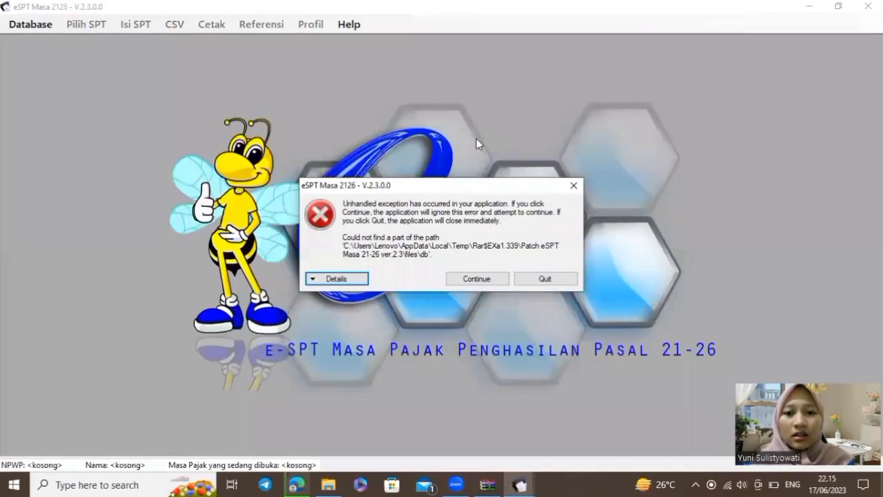
click(494, 279)
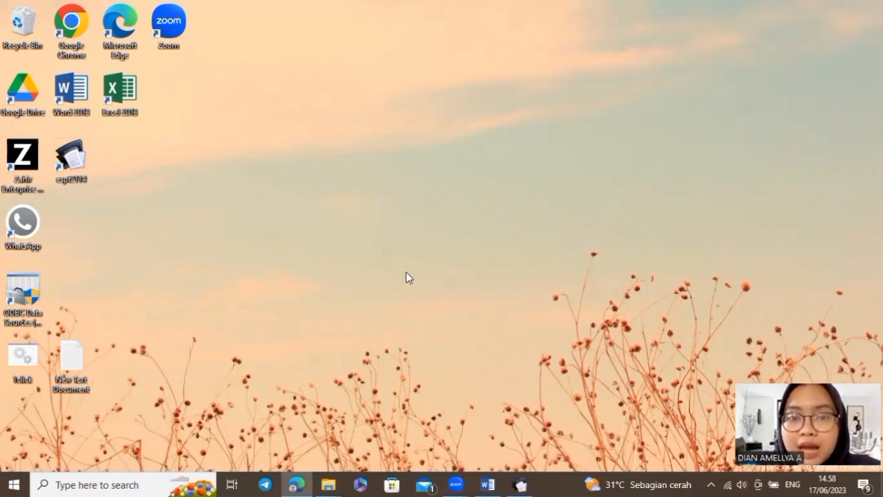
click(144, 484)
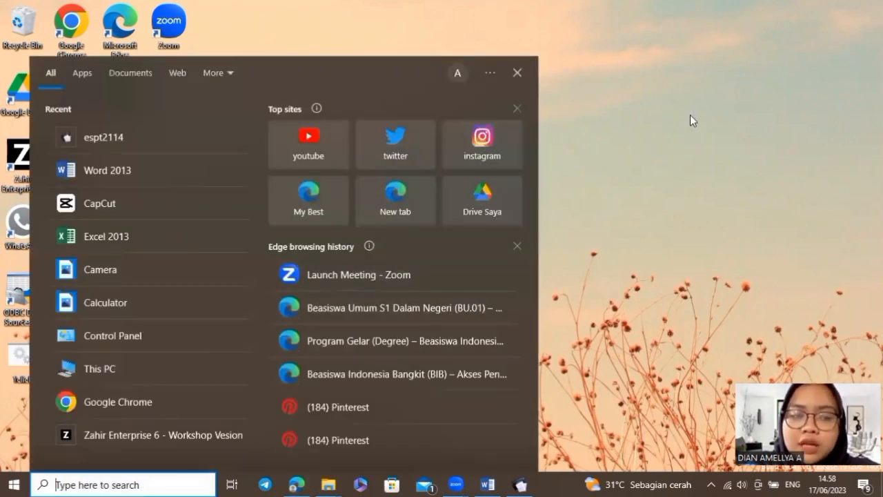
text(c)
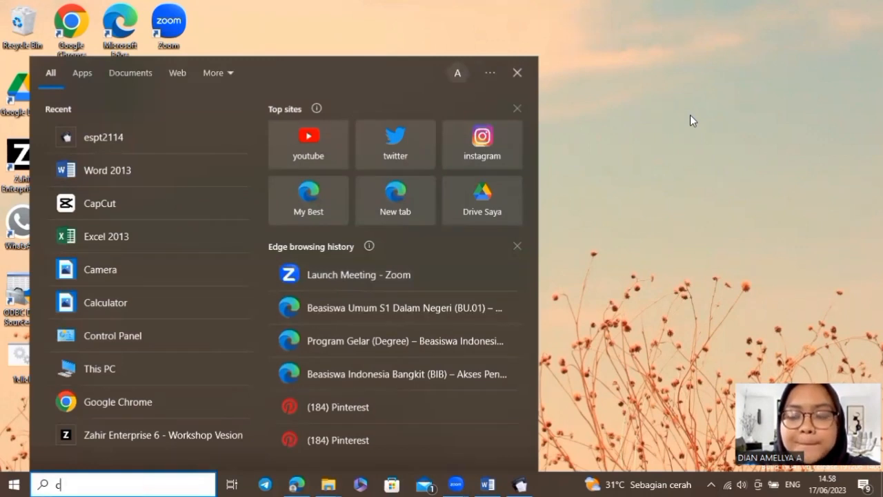
text(ontro)
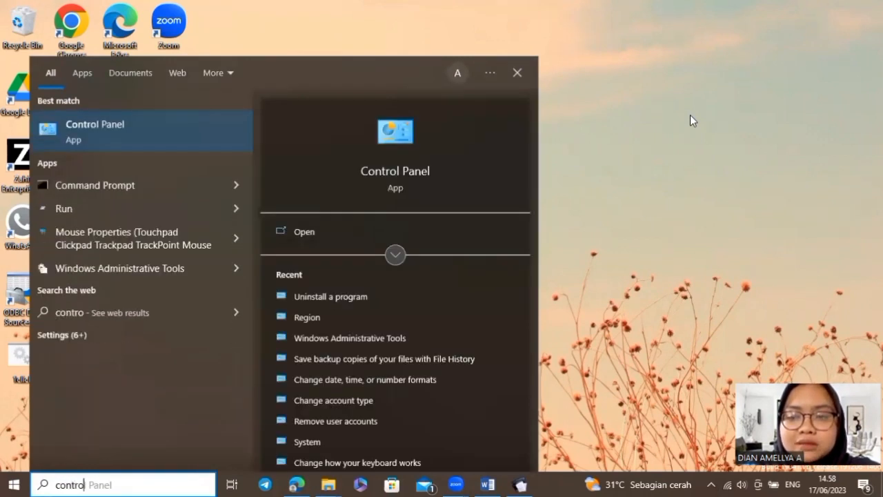
text(l)
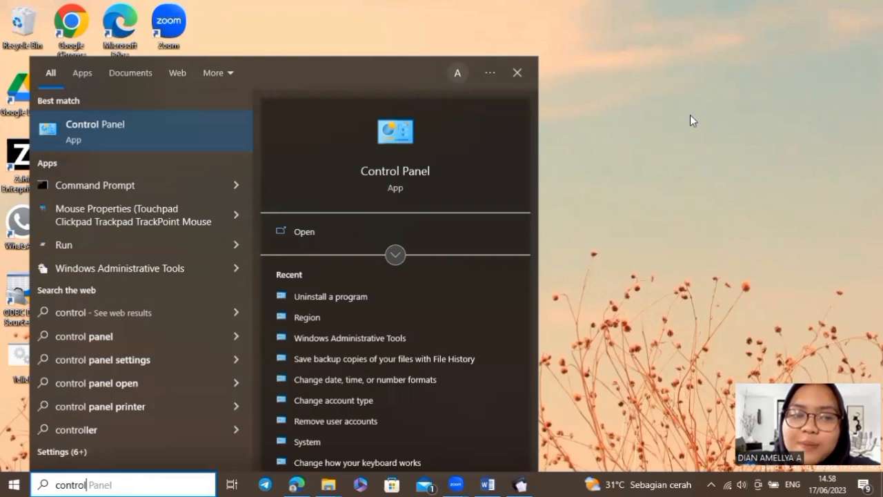
click(230, 130)
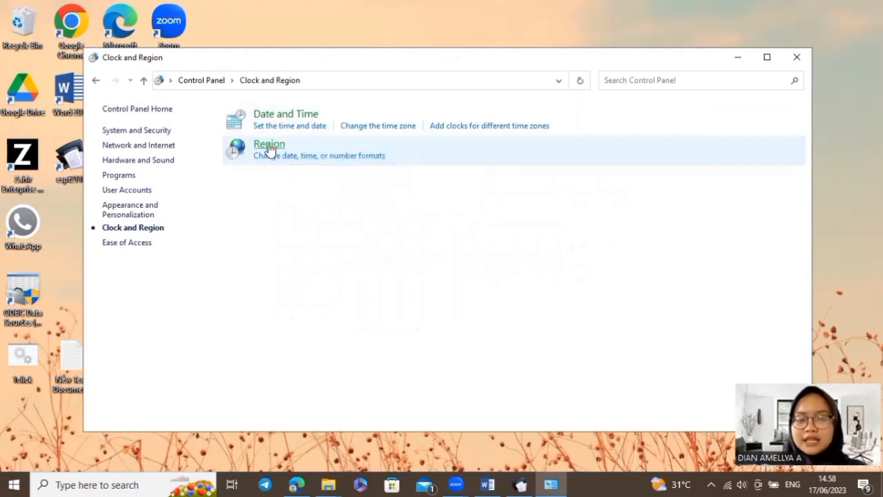
click(269, 146)
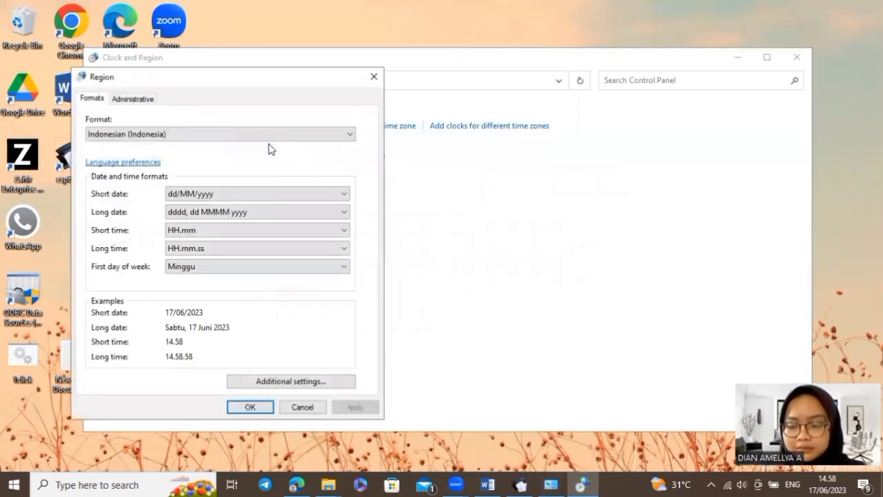
click(351, 135)
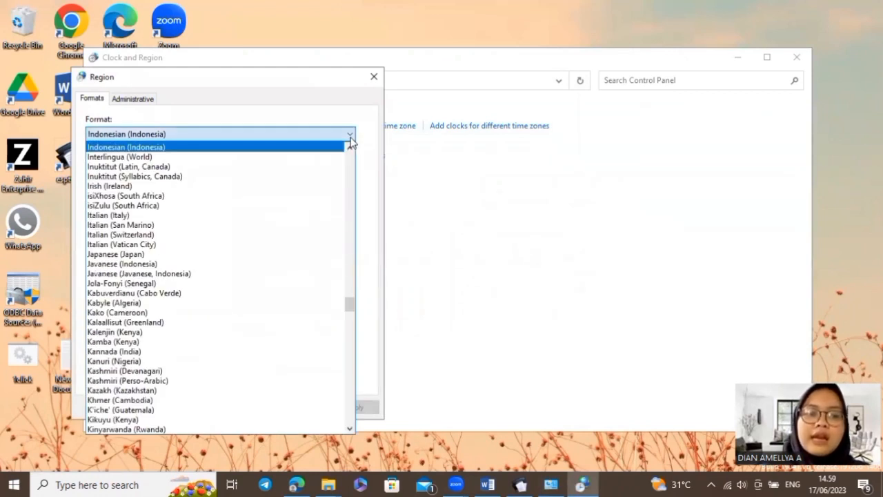
click(171, 148)
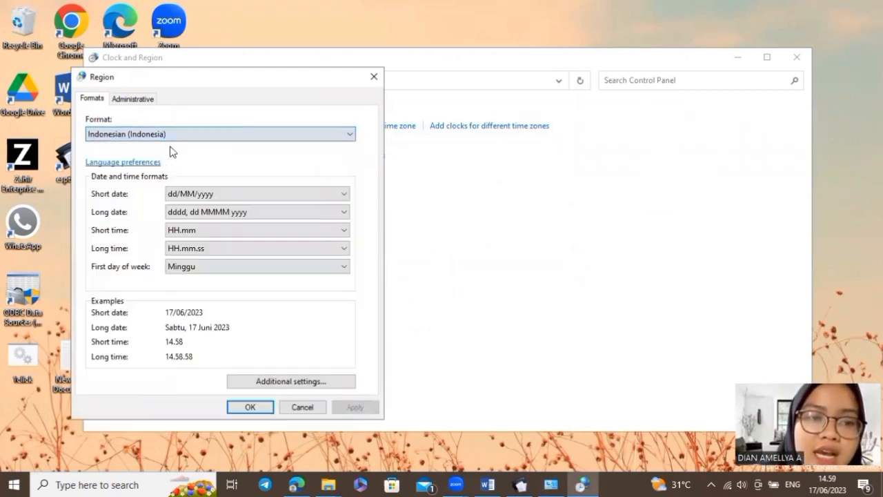
click(260, 413)
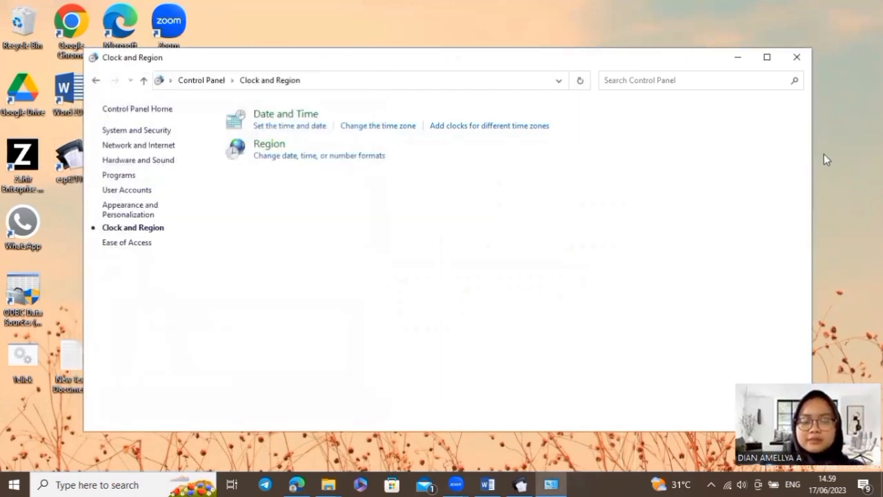
click(797, 57)
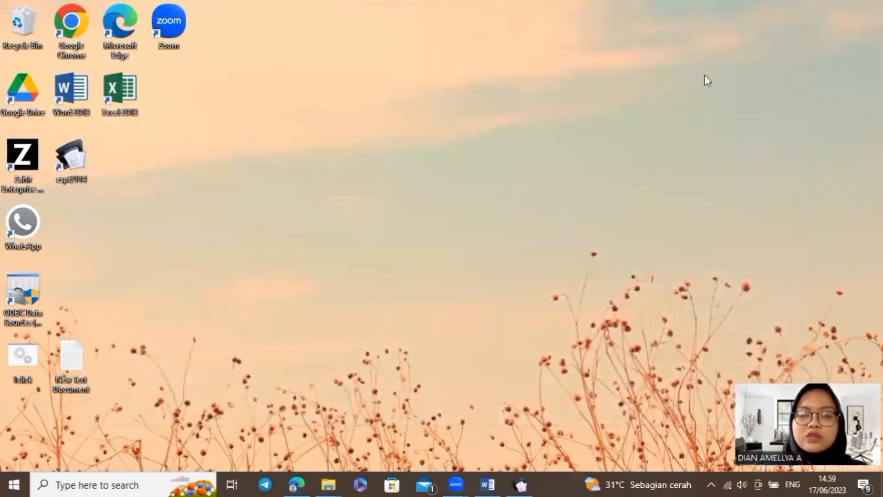
On New Volume (D:), add a new folder named 'ESPT PPH 21 PT MEALOGY'
click(328, 485)
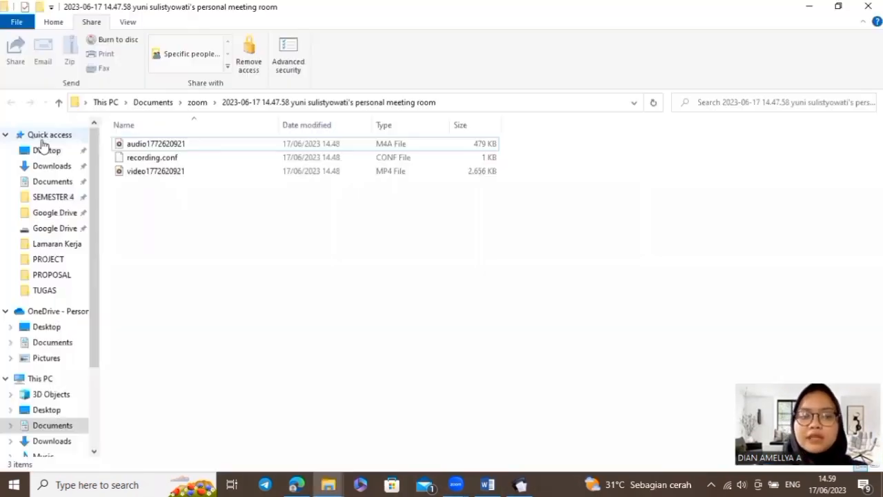
click(41, 137)
scroll(43, 143, down, 1)
scroll(42, 144, down, 3)
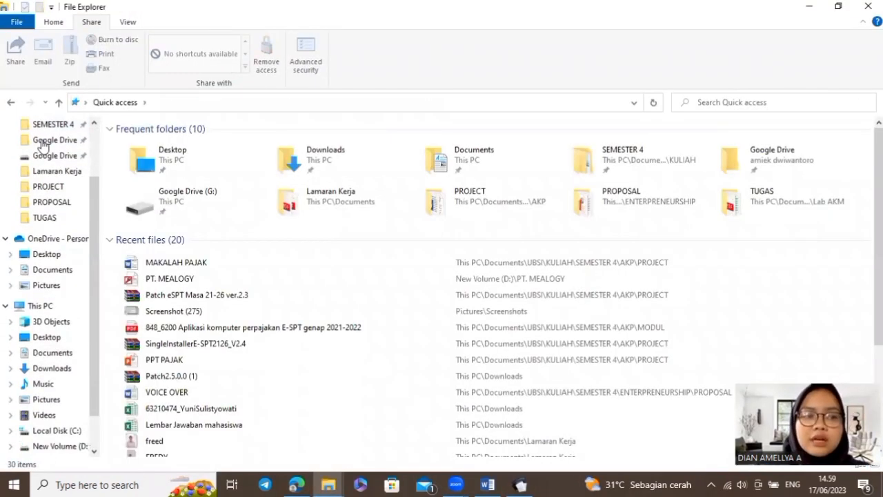
click(59, 399)
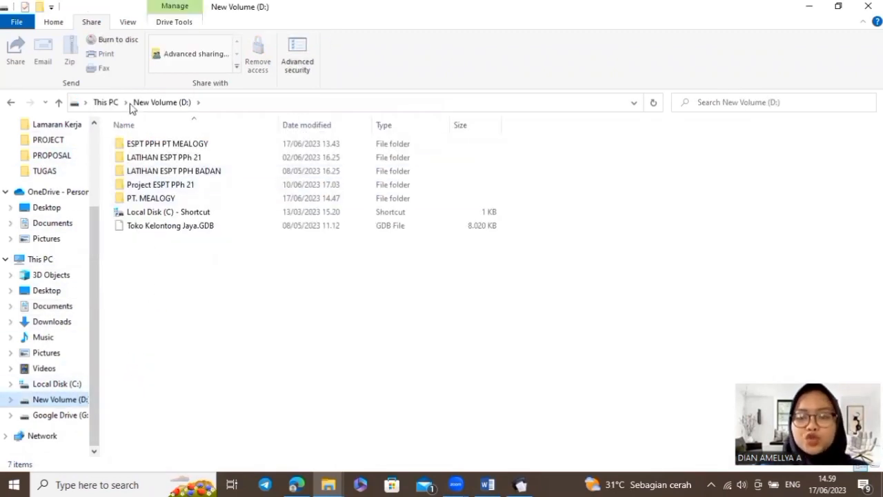
click(40, 8)
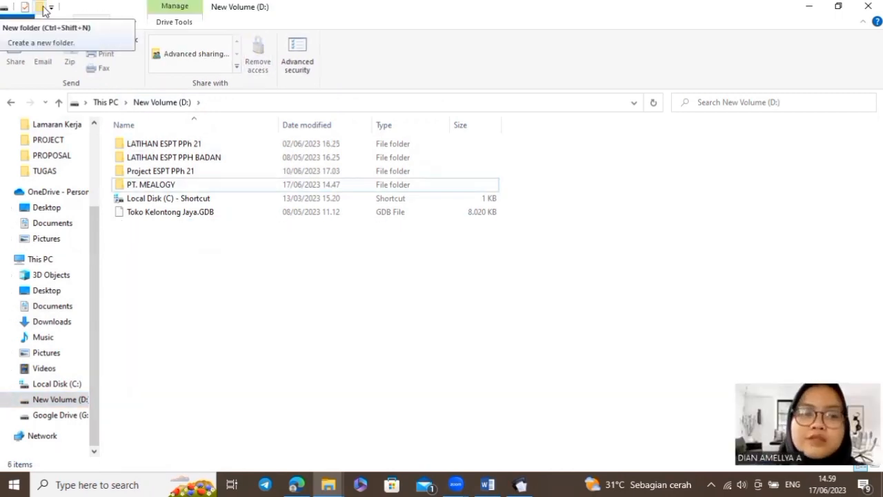
click(40, 9)
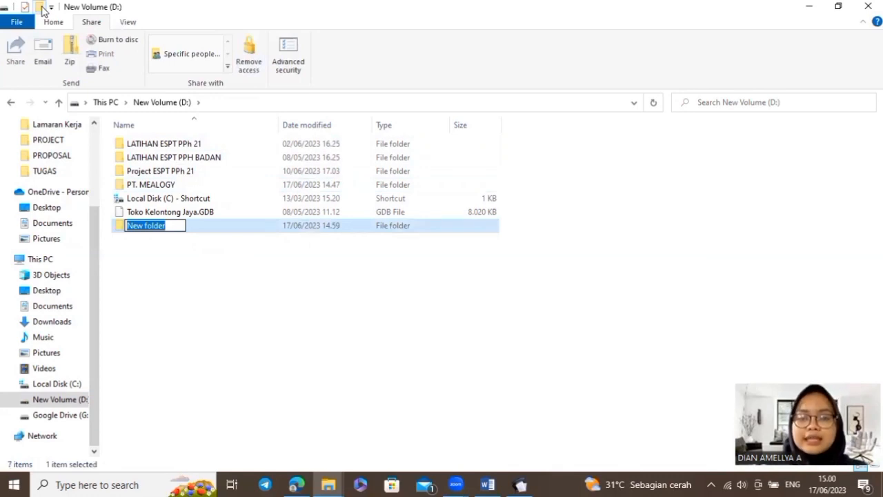
text(e)
key(BackSpace)
text(ESPT PPH)
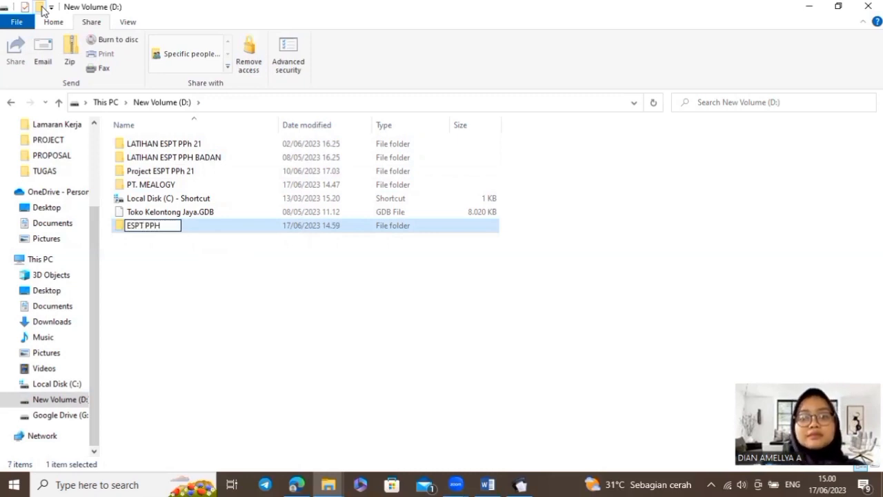
text( 21 PT)
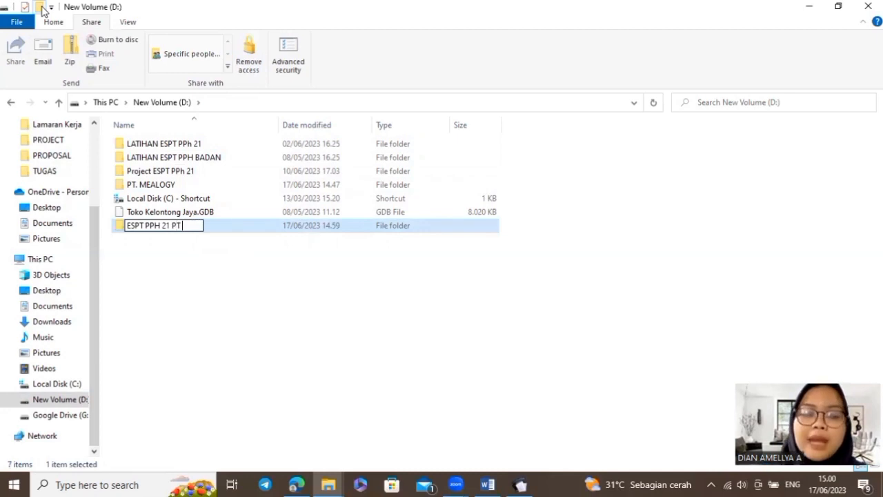
text( MEALOGY)
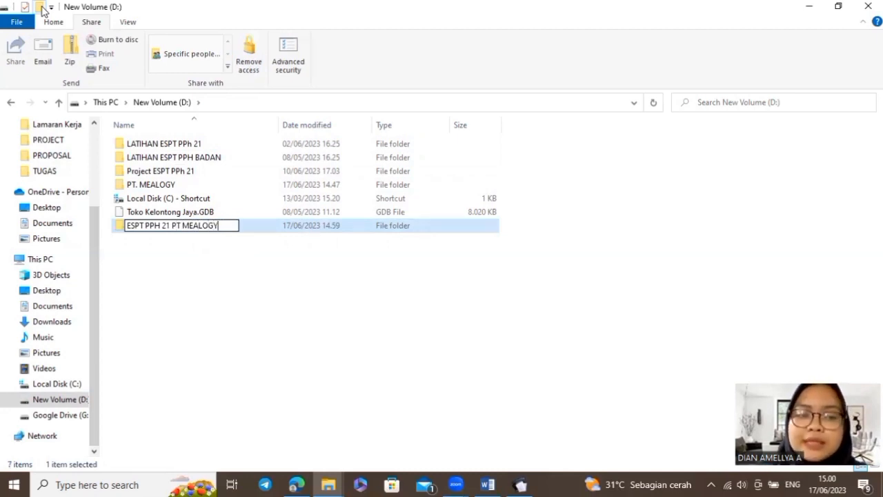
key(Return)
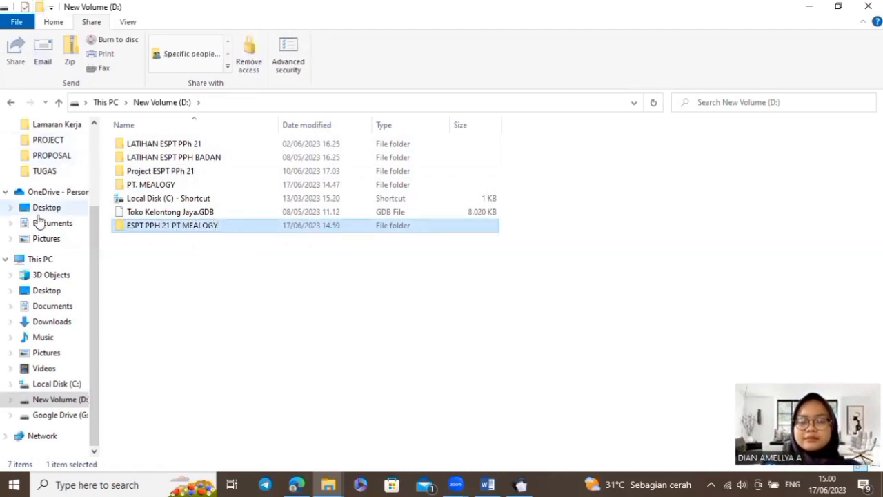
Browse to C:\Program Files (x86)\DJP\e-SPT Masa 21-26 2014\db\db kosong and select the 4,528 KB db2113
click(56, 384)
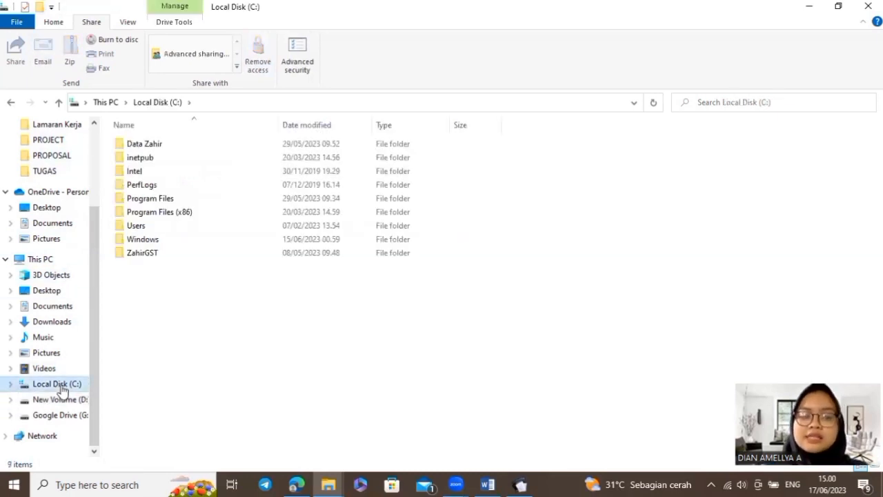
double_click(212, 213)
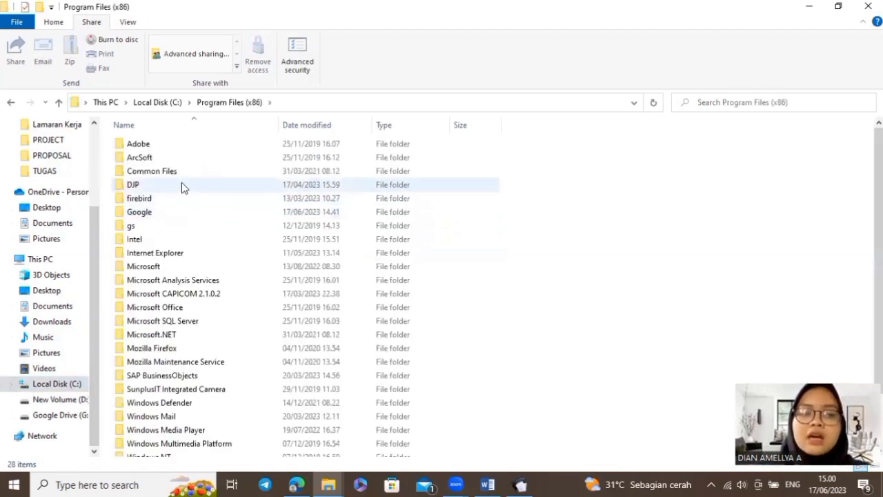
double_click(182, 185)
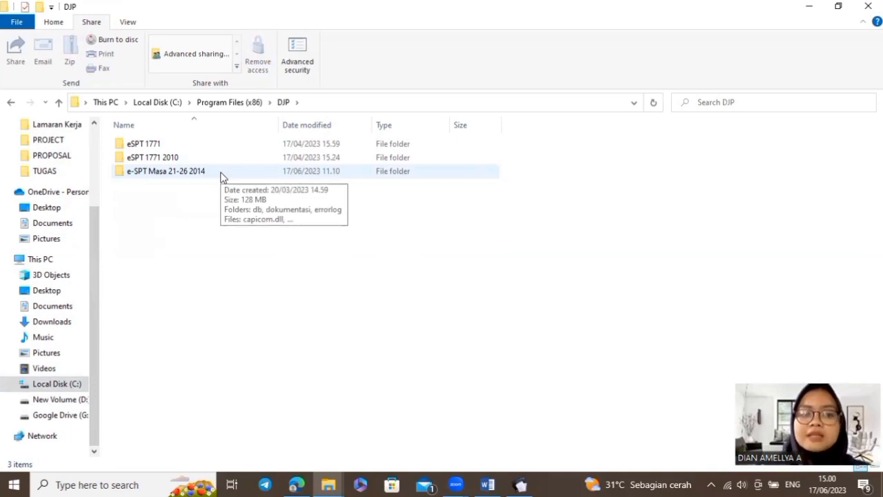
double_click(220, 175)
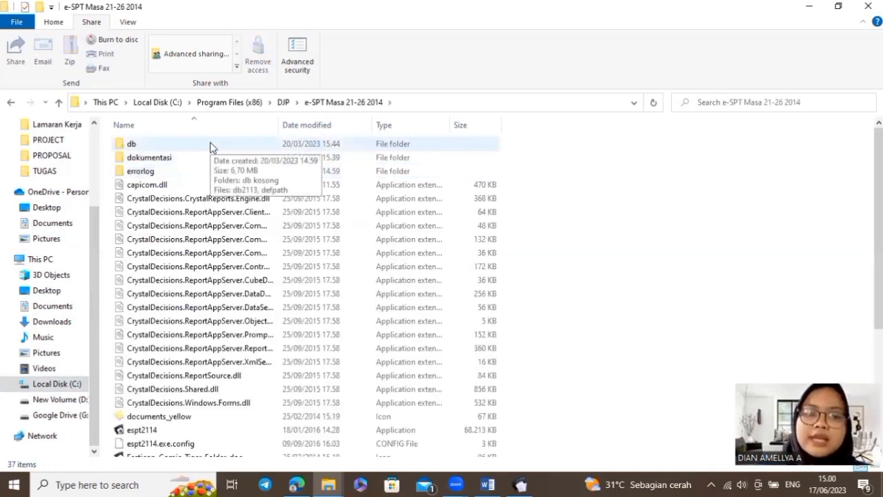
double_click(211, 147)
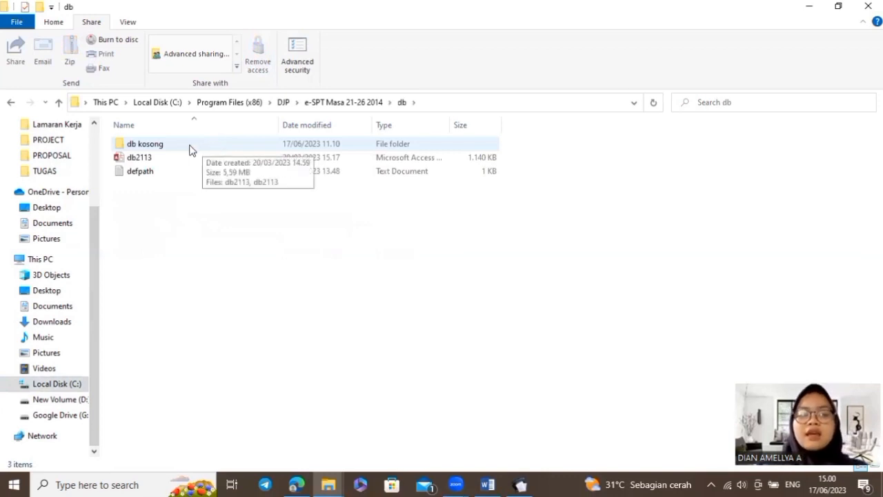
double_click(189, 147)
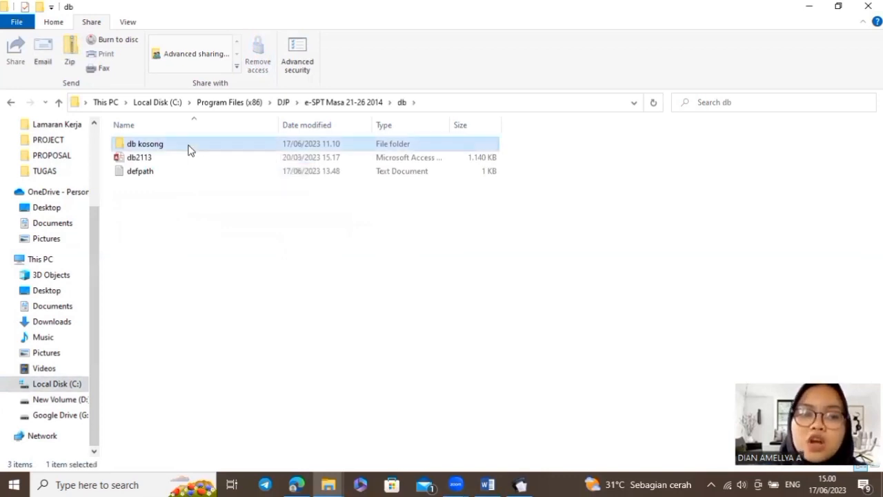
click(178, 160)
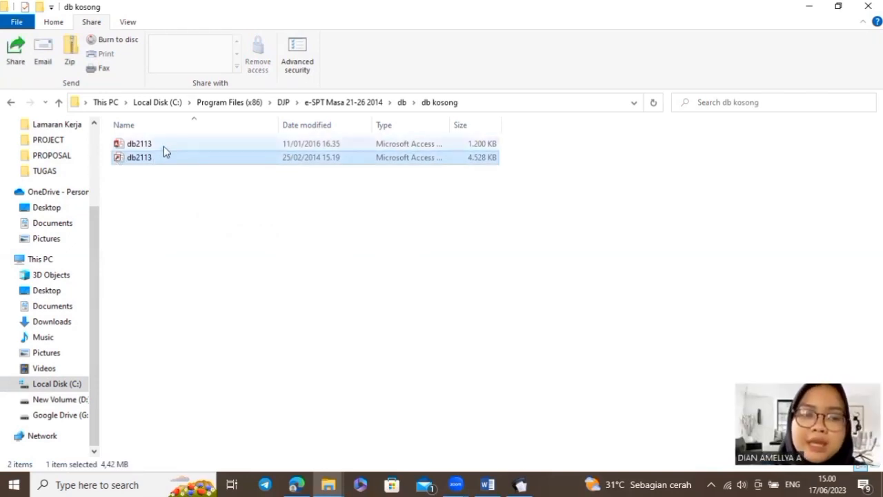
click(164, 146)
click(165, 161)
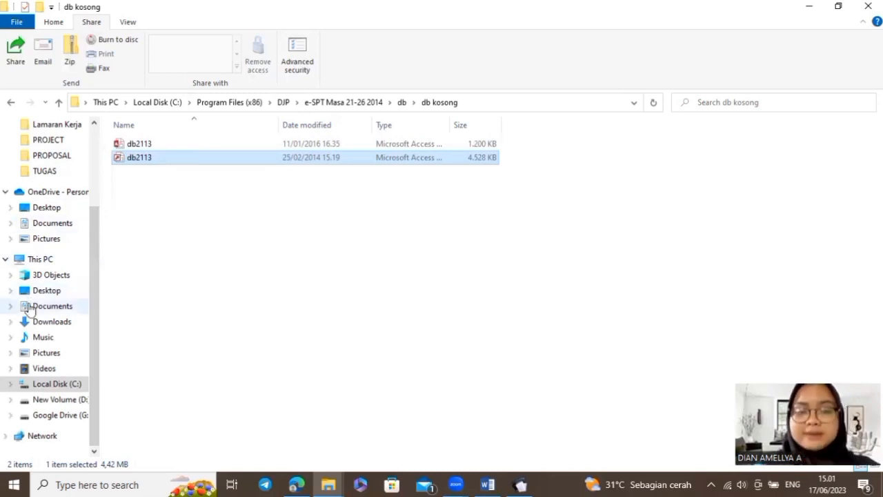
Paste db2113 into D:\ESPT PPH 21 PT MEALOGY and rename the copy 'PT. MEALOGY'
click(61, 401)
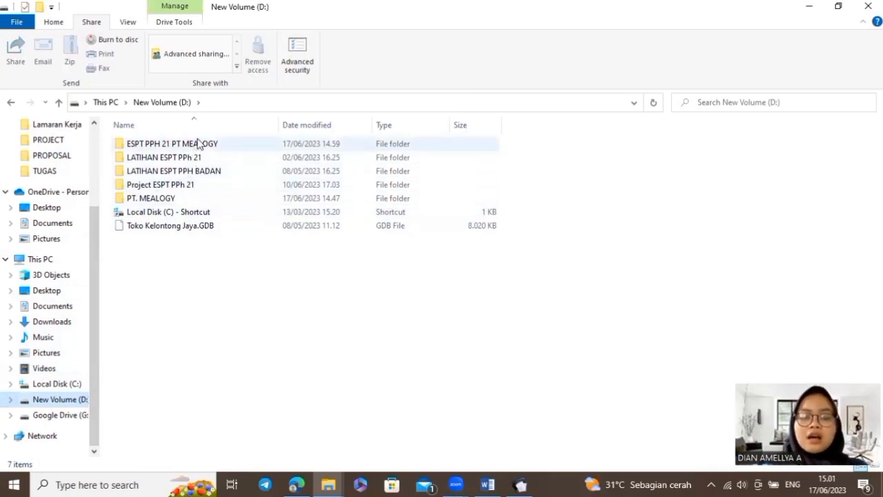
double_click(240, 145)
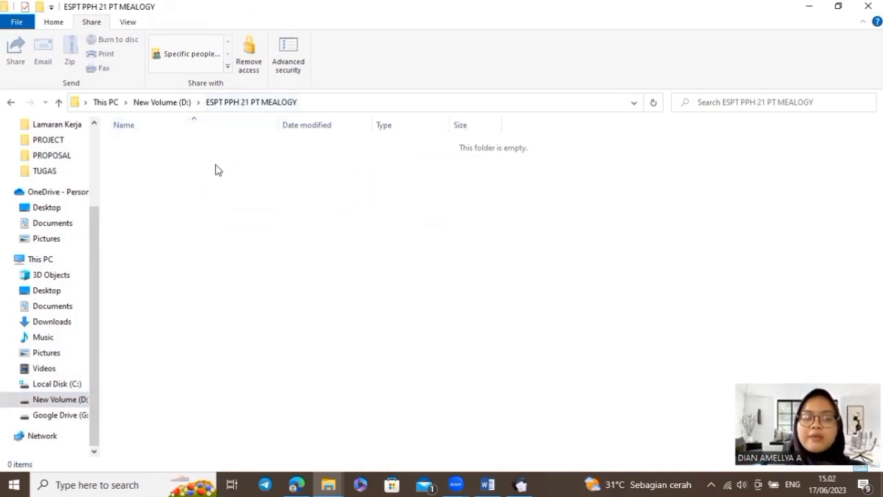
key(ctrl+v)
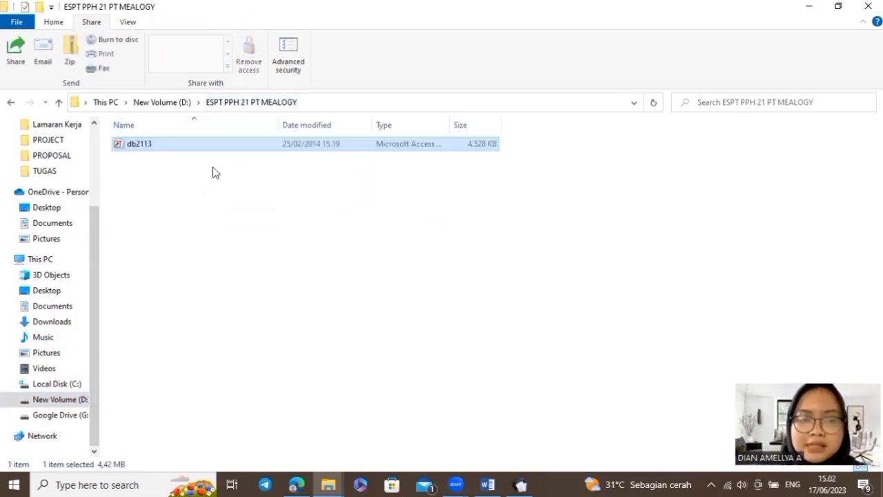
click(135, 149)
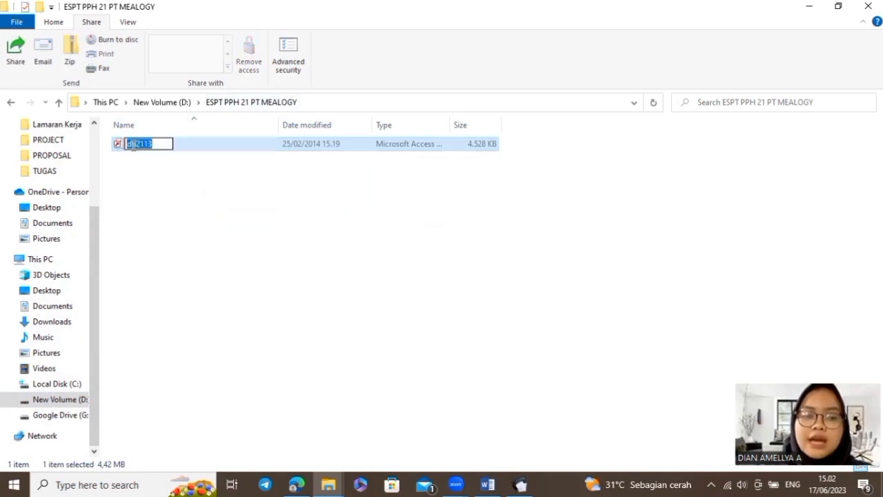
key(BackSpace)
text(PT. MEA)
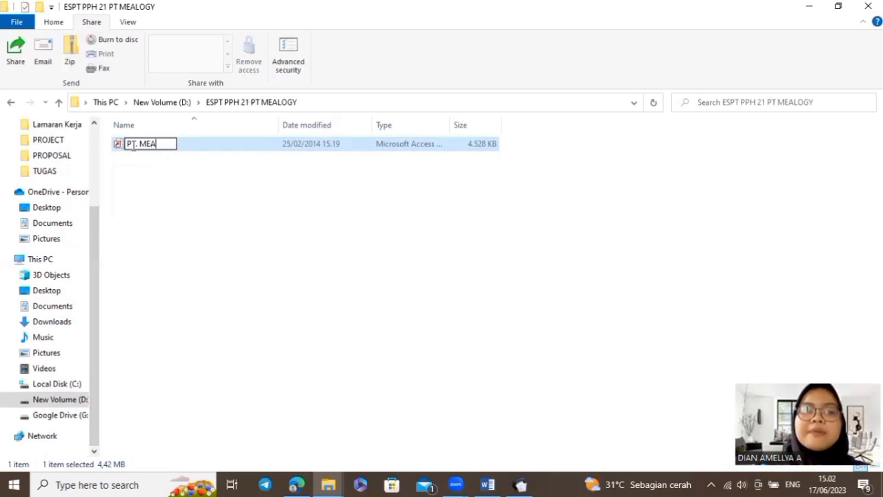
text(LOGY)
Confirm the 'PT. MEALOGY' name, then switch e-SPT to D:\ESPT PPH 21 PT MEALOGY and select PT MEALOGY.mdb
key(Return)
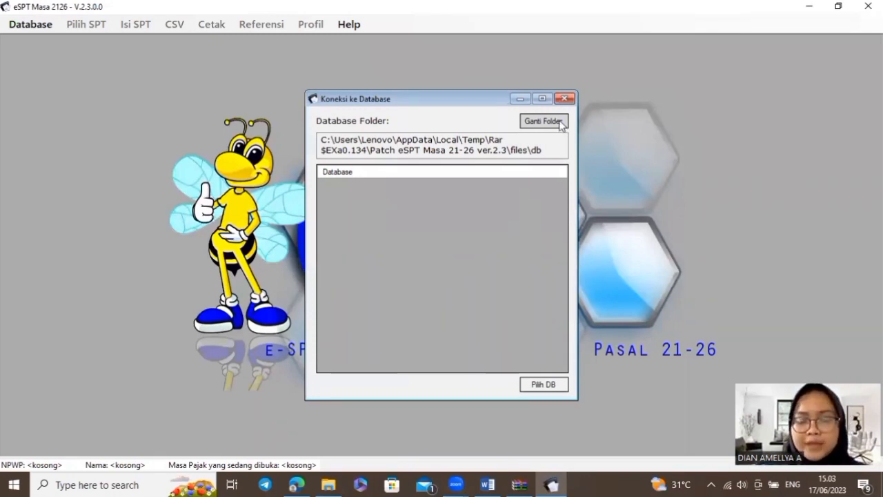
click(559, 123)
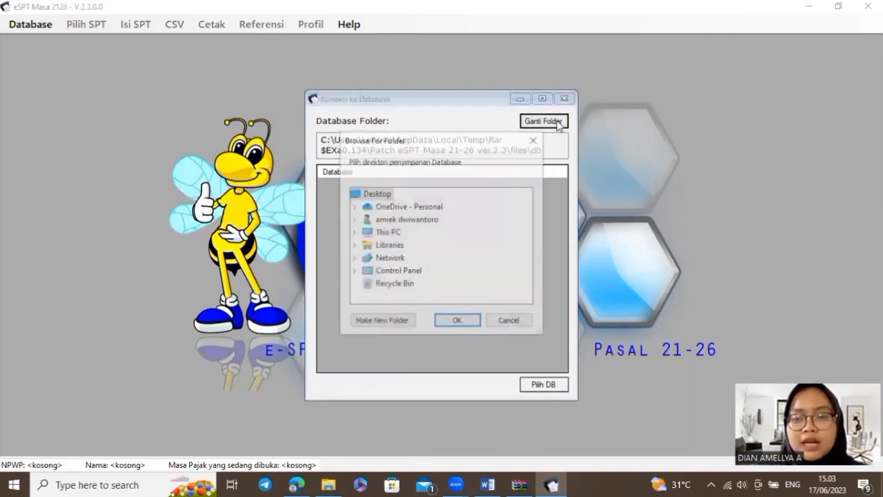
double_click(379, 235)
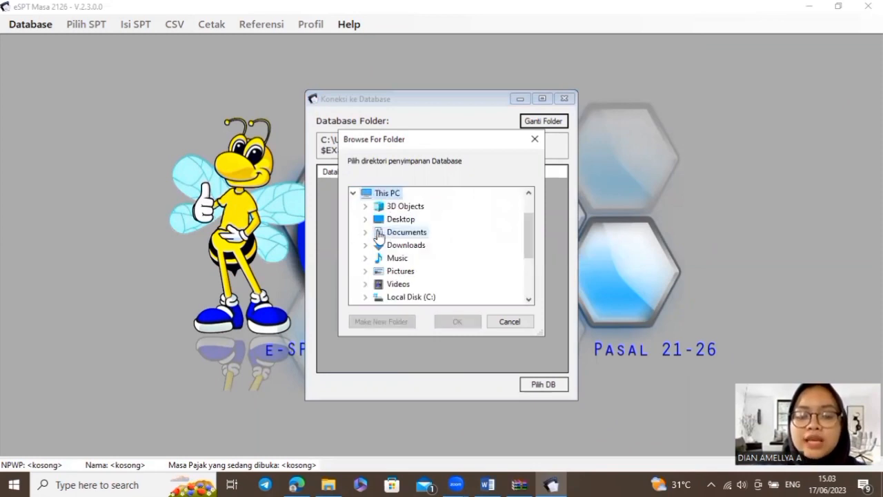
scroll(408, 235, down, 2)
double_click(410, 233)
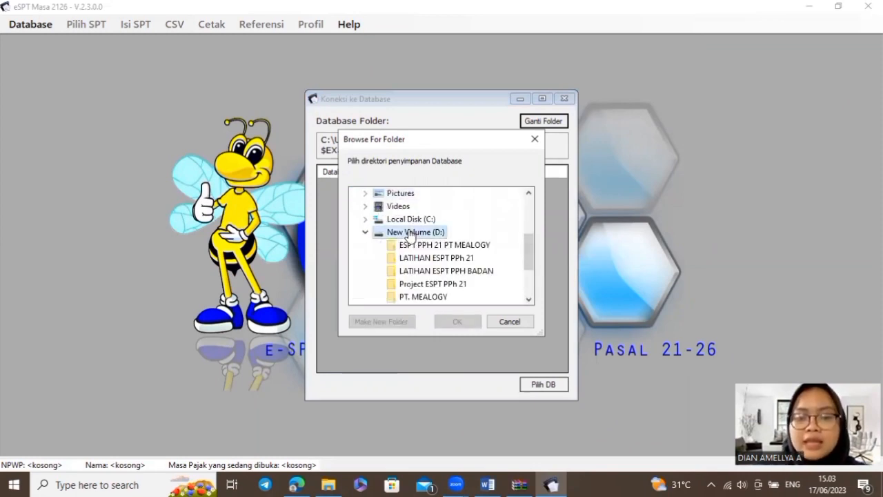
click(423, 246)
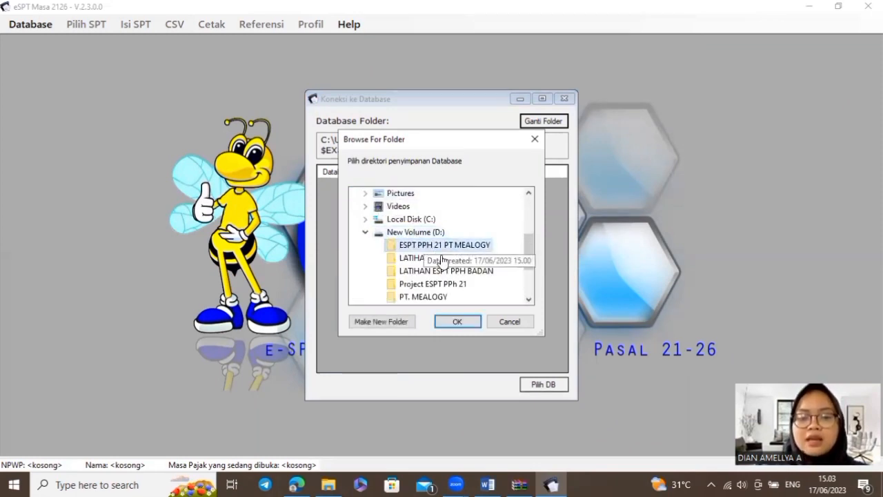
click(471, 323)
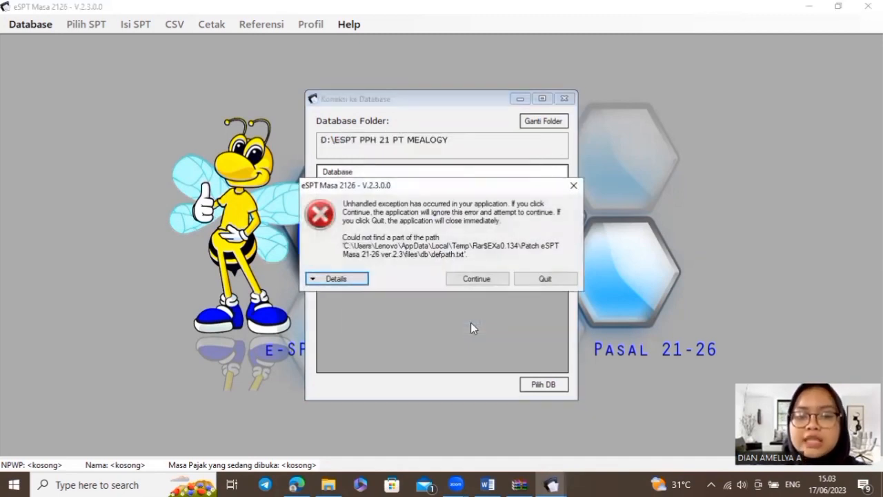
click(481, 280)
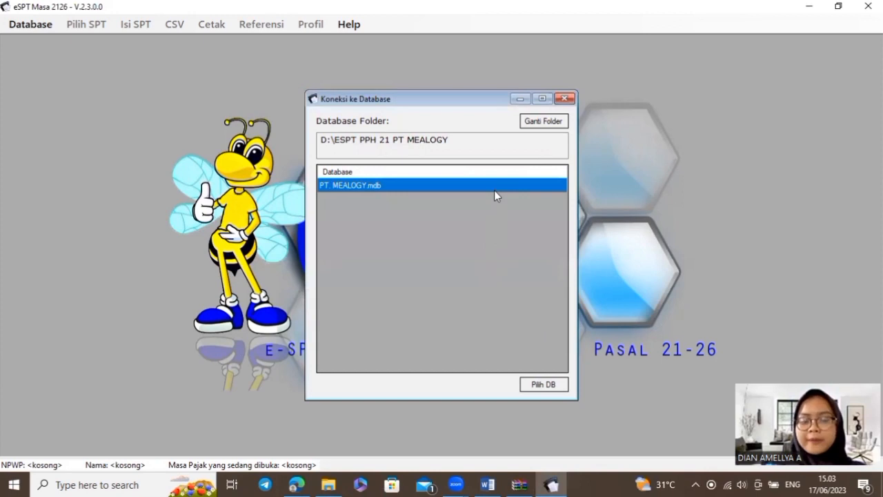
click(556, 386)
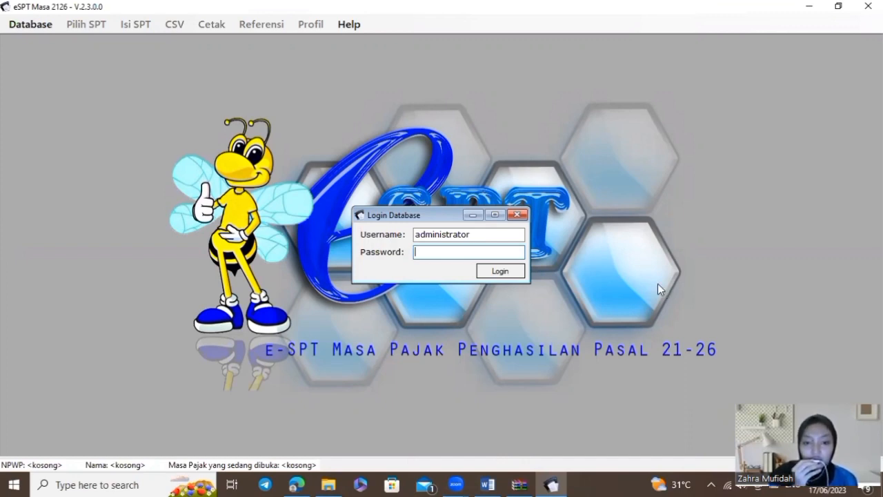
Log in to the database with the administrator password and accept the prompt to fill in the NPWP
text(123)
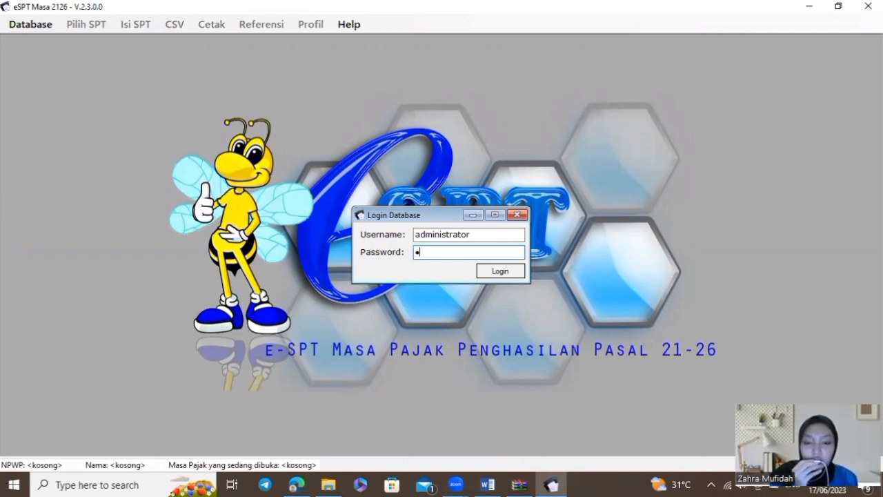
click(500, 272)
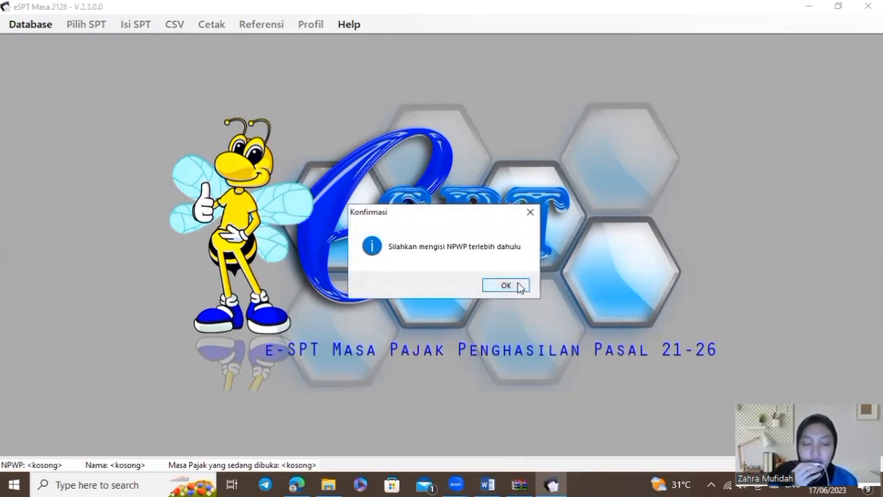
click(506, 286)
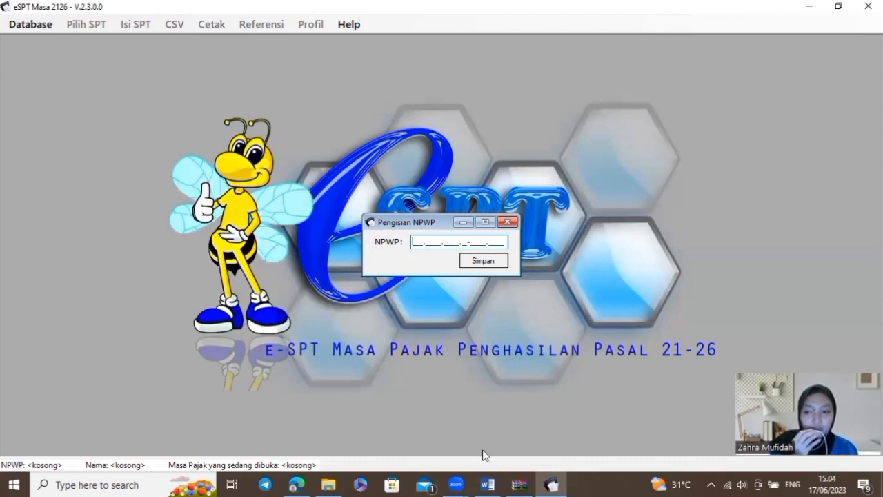
In MAKALAH PAJAK, go to section 3.2 Data Perusahaan and select PT. Mealogy's NPWP number
click(483, 484)
scroll(522, 323, down, 10)
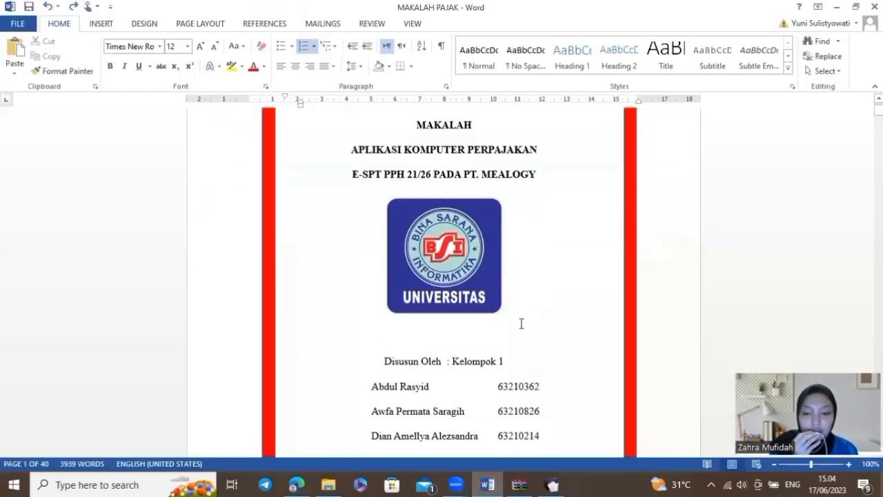
scroll(521, 323, down, 20)
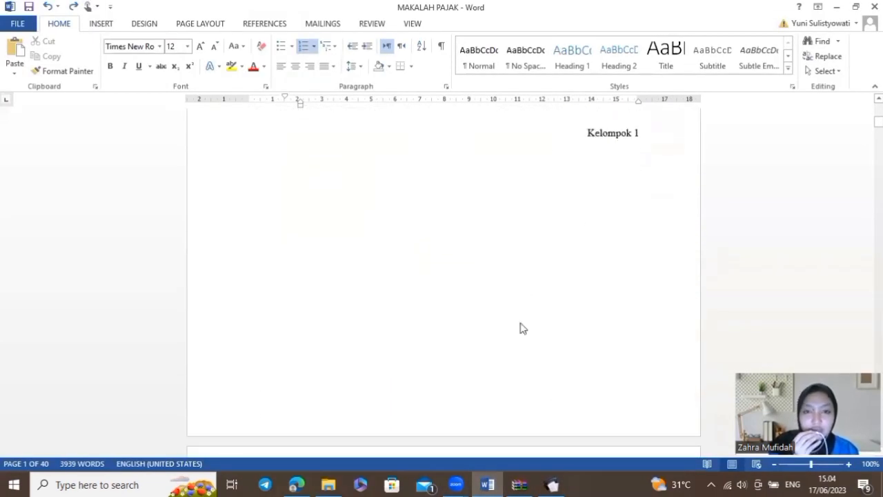
scroll(521, 323, down, 20)
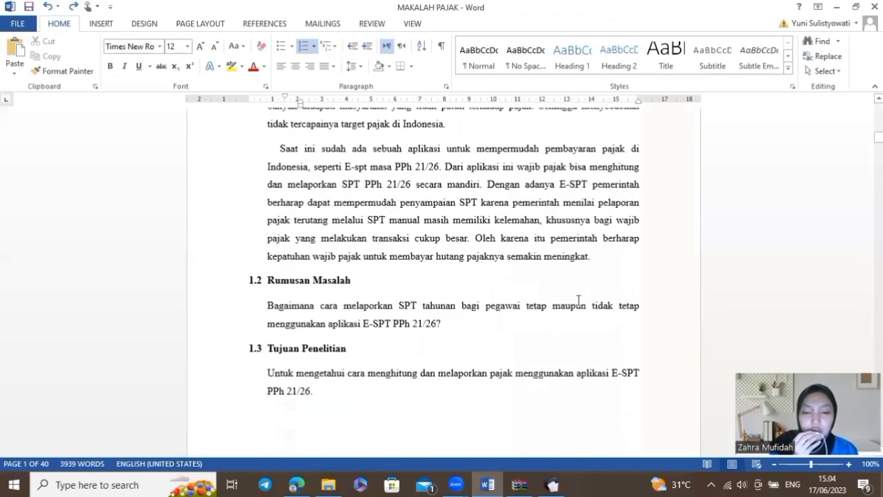
scroll(521, 323, down, 20)
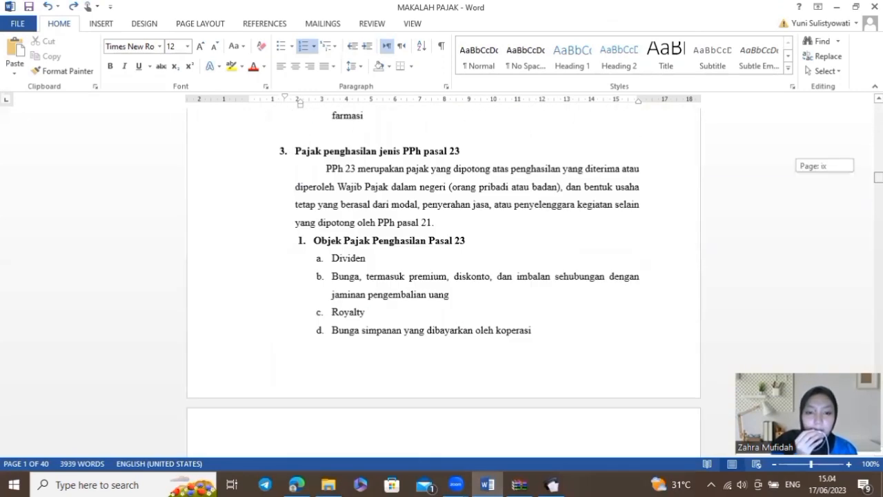
scroll(608, 178, down, 20)
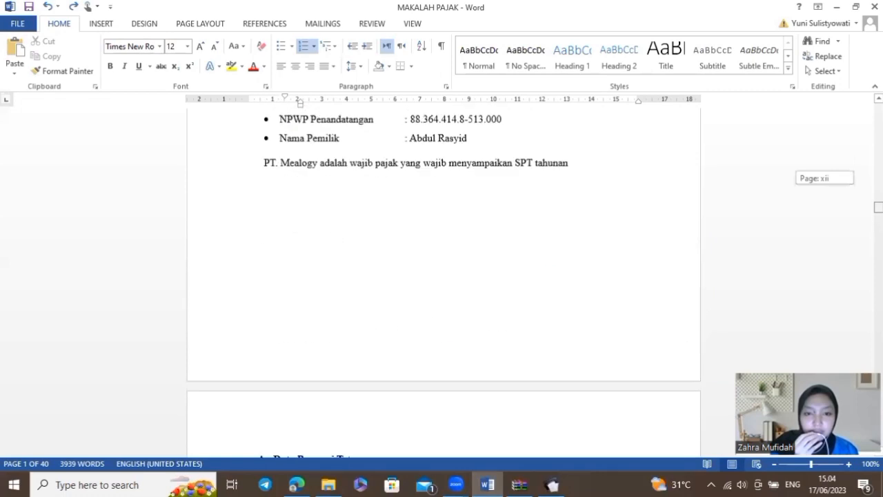
scroll(608, 177, up, 1)
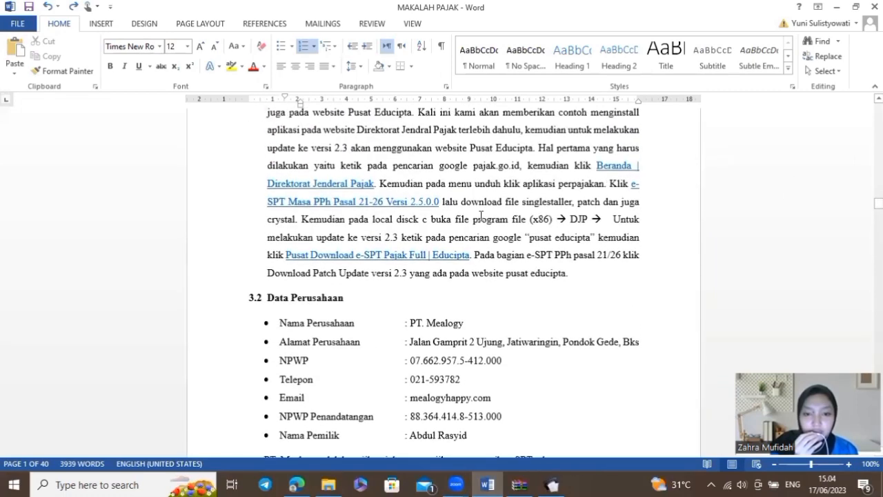
scroll(451, 245, down, 2)
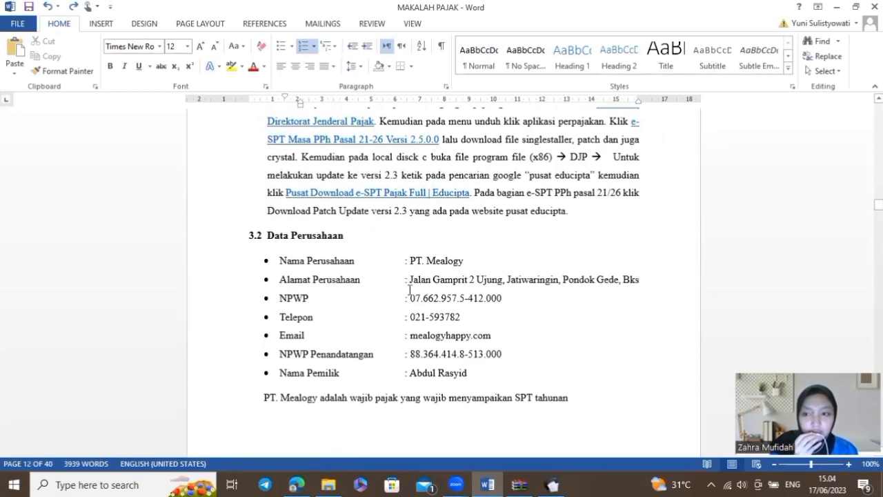
drag(412, 295, 507, 301)
key(ctrl+c)
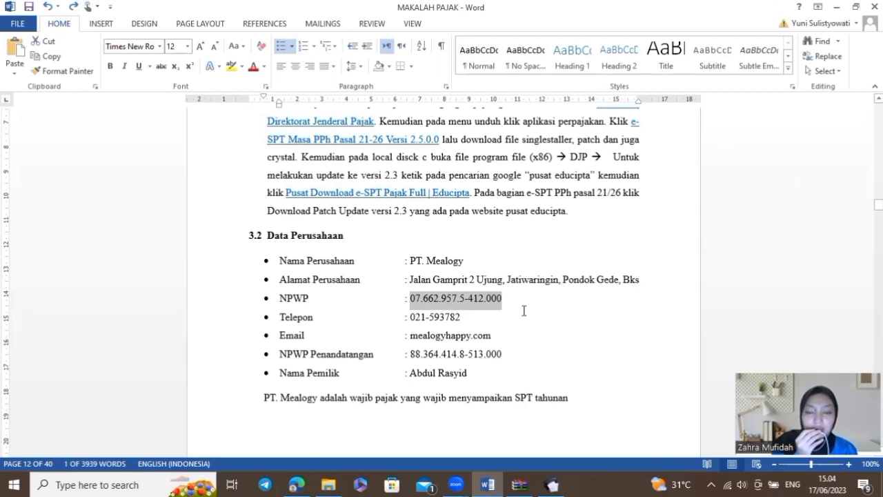
Paste the copied company NPWP into Pengisian NPWP, save it and confirm
click(552, 485)
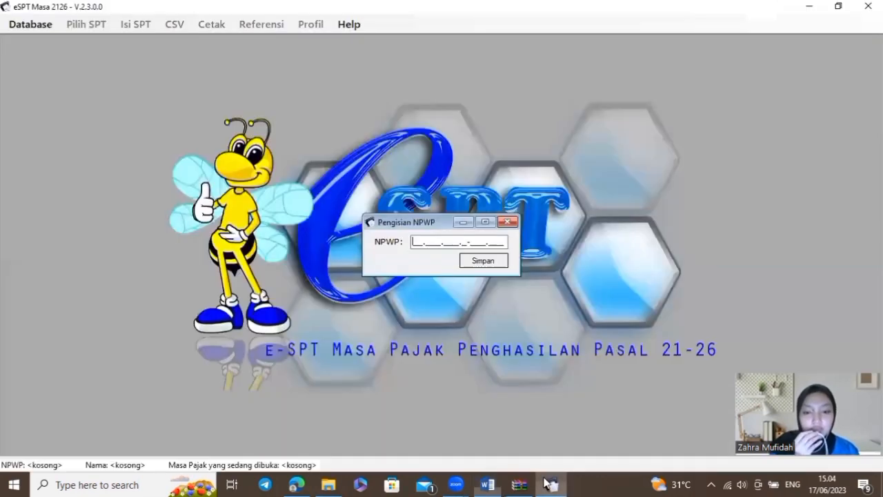
key(ctrl+v)
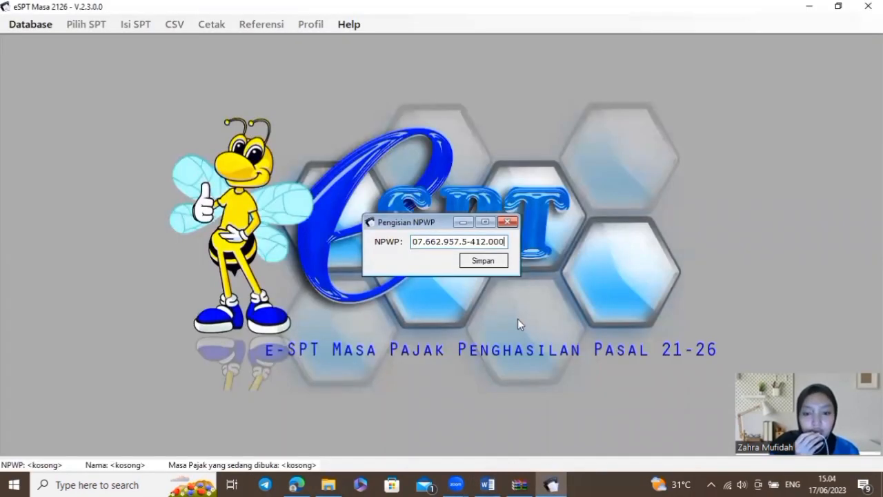
click(505, 266)
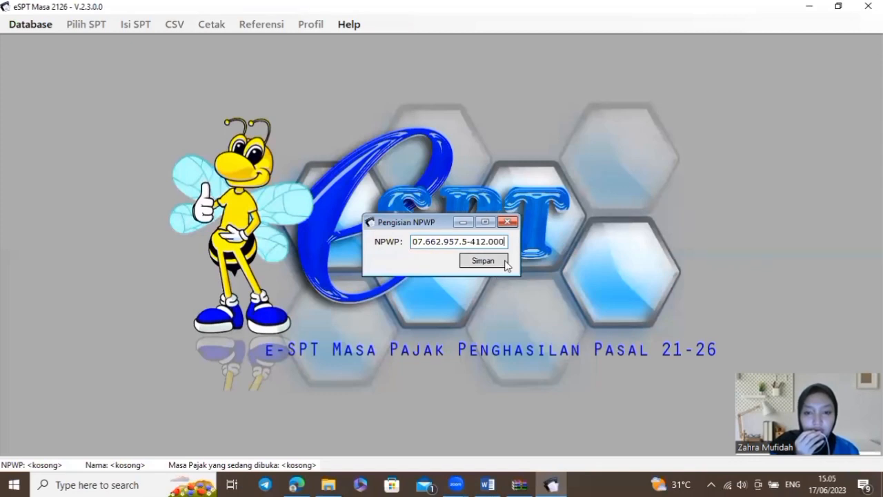
click(503, 264)
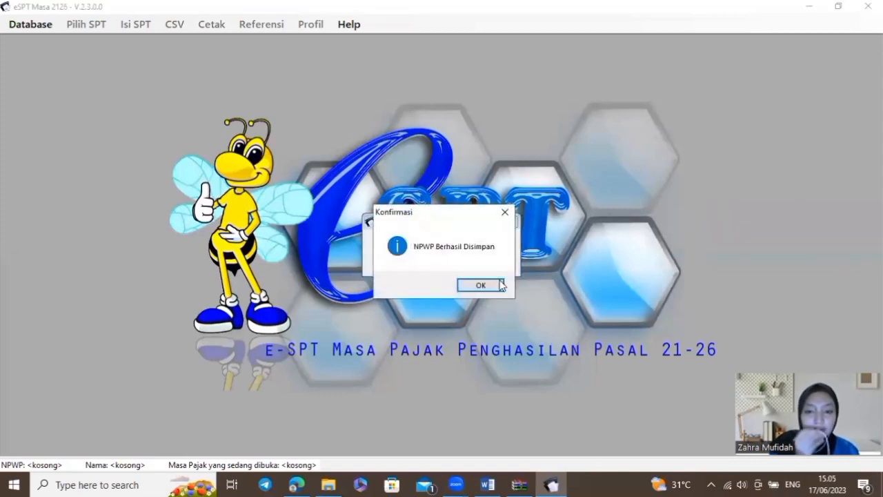
click(493, 285)
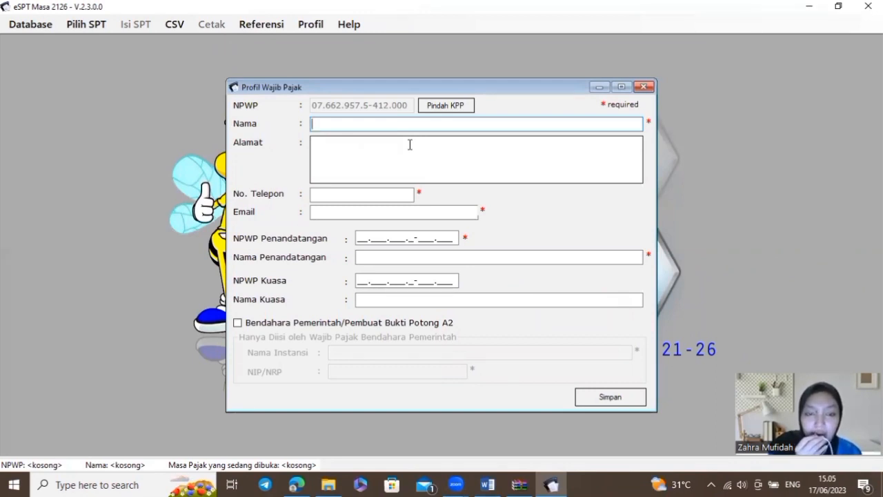
Enter PT. Mealogy as the taxpayer name, copied from the Word report
text(p)
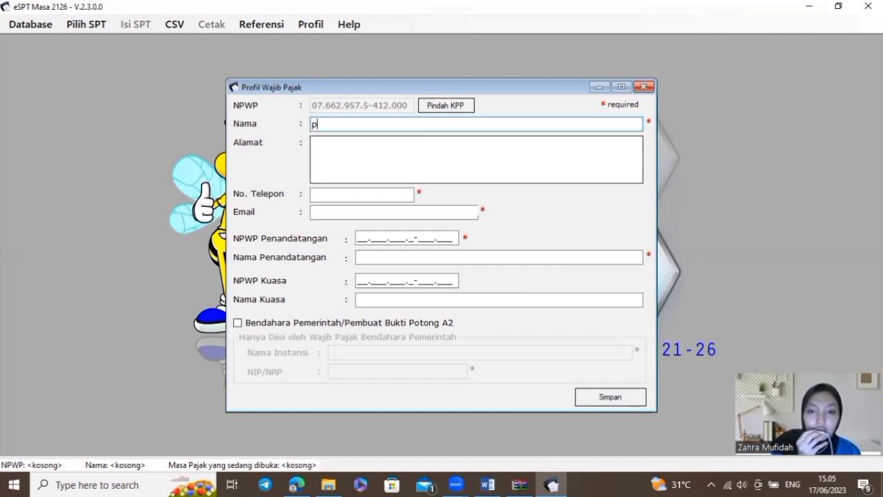
text(P)
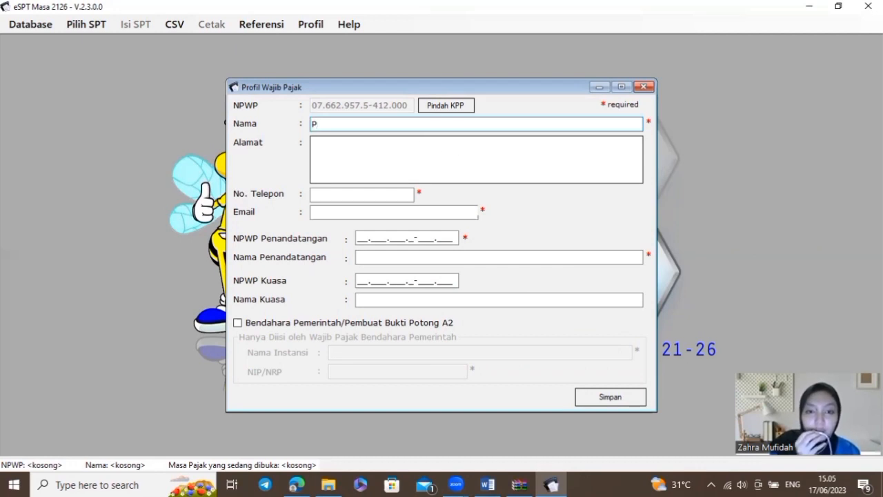
click(513, 150)
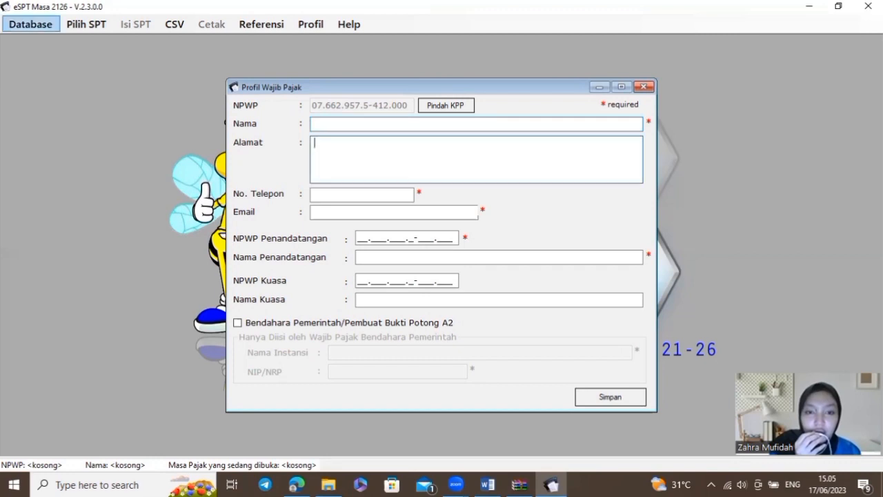
key(alt+Tab)
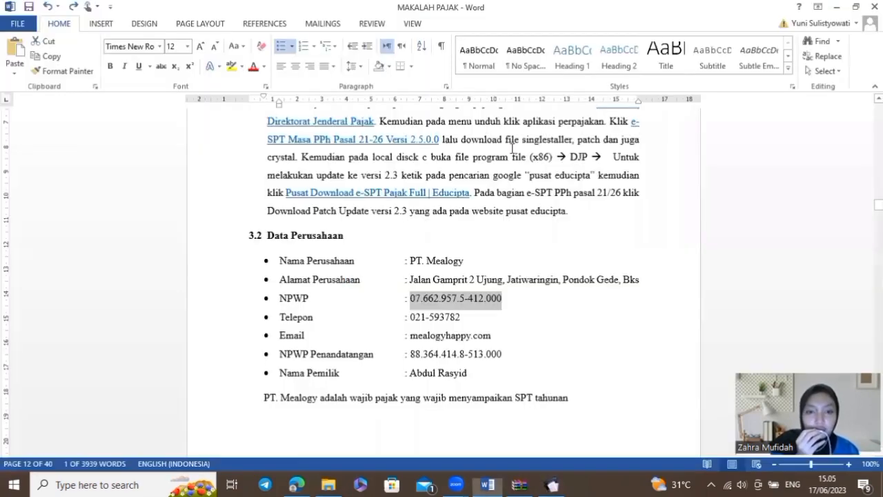
drag(409, 260, 463, 262)
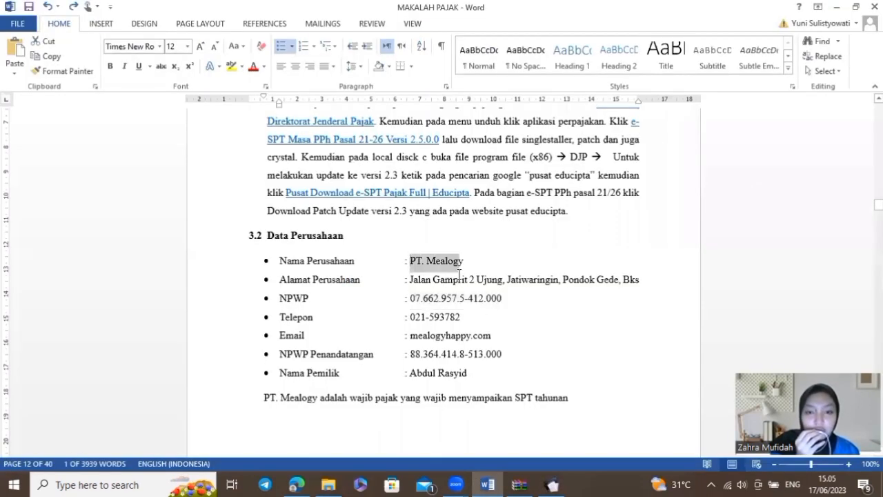
key(ctrl+c)
key(alt+Tab)
click(395, 124)
key(ctrl+v)
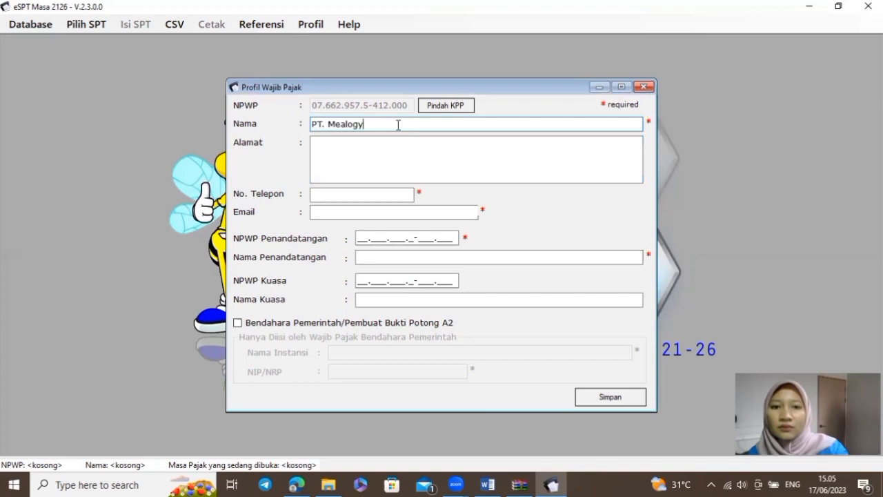
Paste the company address from the report and spell out the abbreviated city name
click(378, 160)
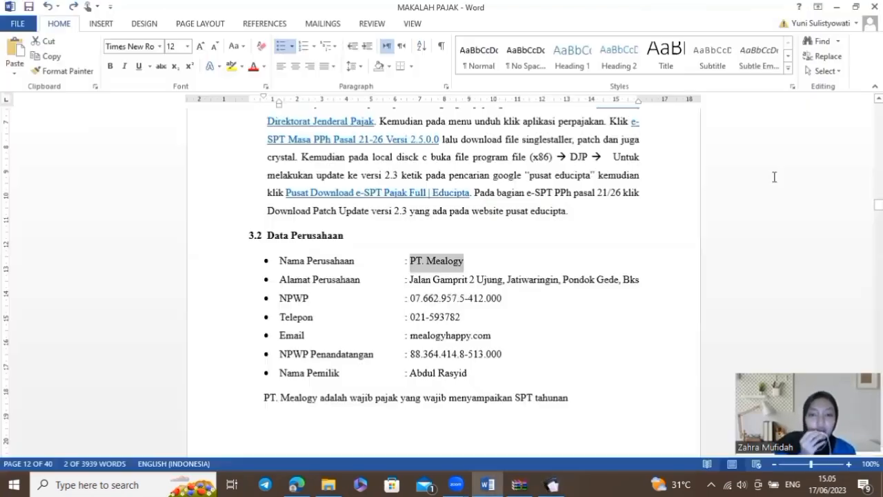
key(alt+Tab)
scroll(542, 260, down, 1)
drag(410, 248, 641, 247)
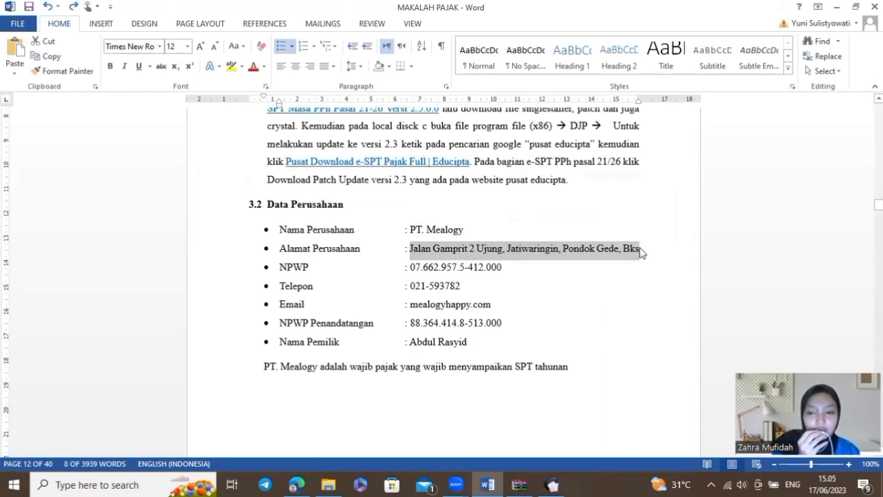
key(alt+Tab)
key(ctrl+v)
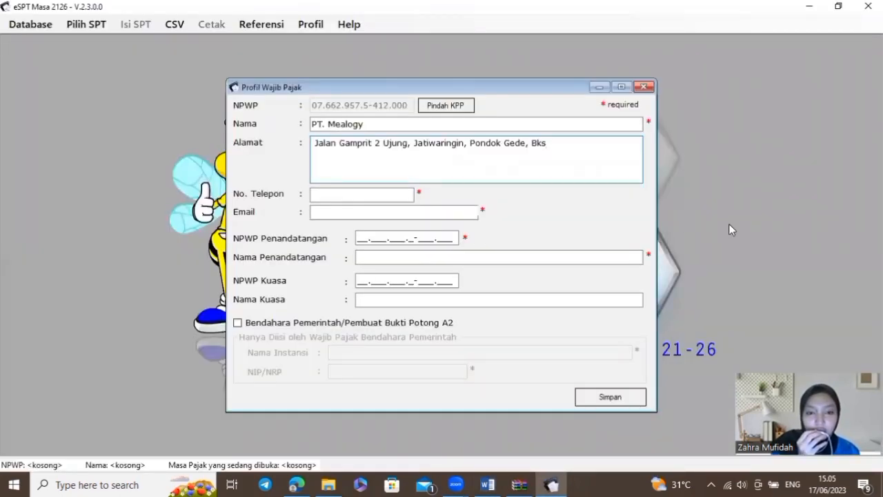
key(BackSpace)
text(ekasi)
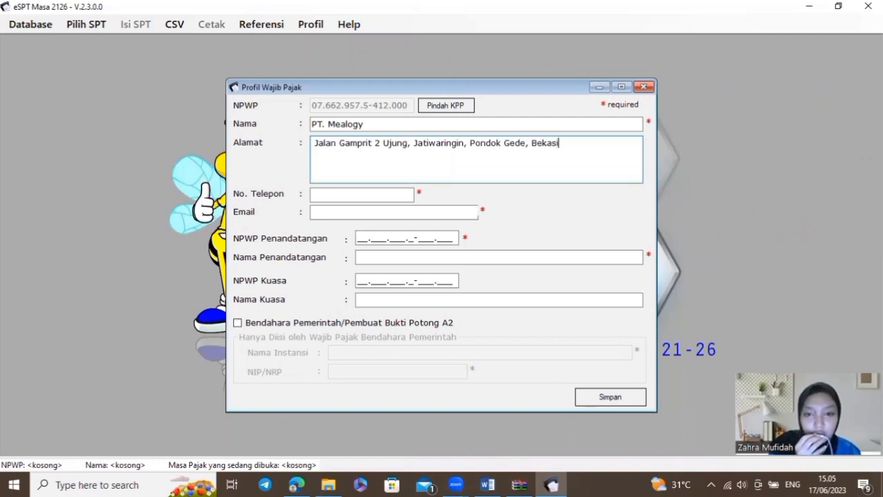
Copy the company phone number from the report into the phone field
key(alt+Tab)
scroll(627, 256, down, 1)
drag(409, 223, 463, 221)
key(ctrl+c)
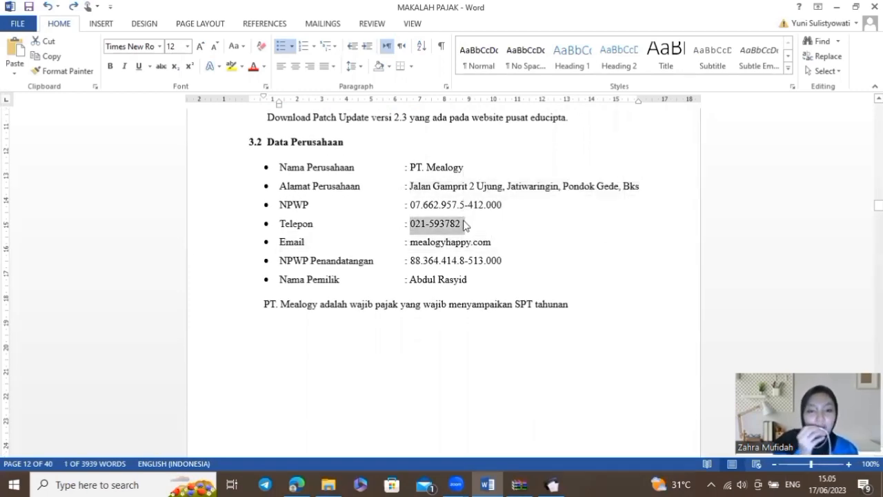
key(alt+Tab)
click(395, 192)
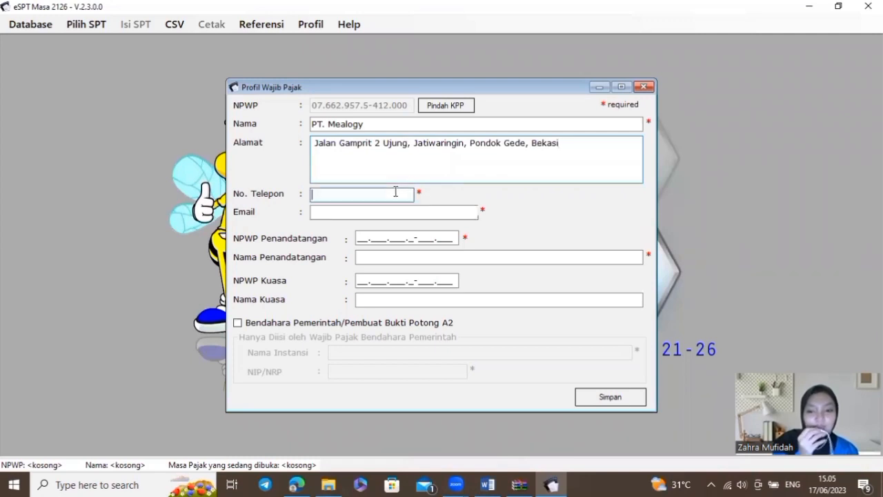
key(ctrl+v)
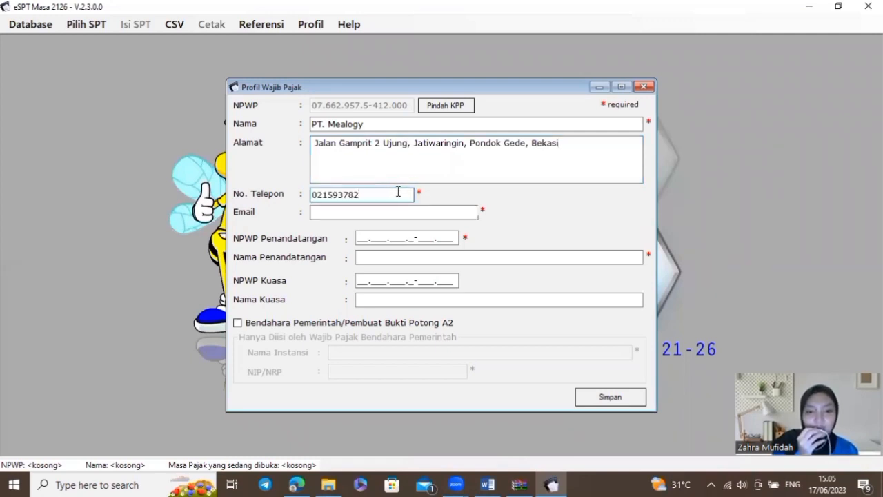
Fill in the company e-mail address from the report, removing the leading blank
key(alt+Tab)
drag(410, 210, 496, 222)
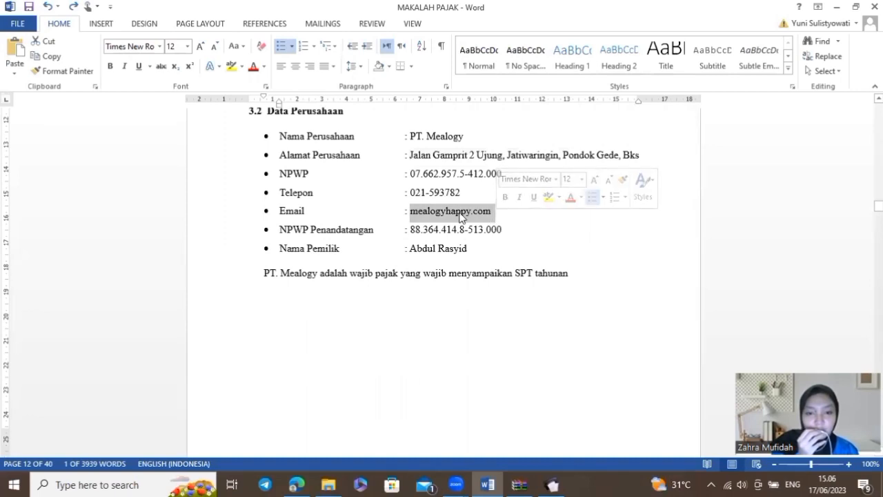
key(ctrl+x)
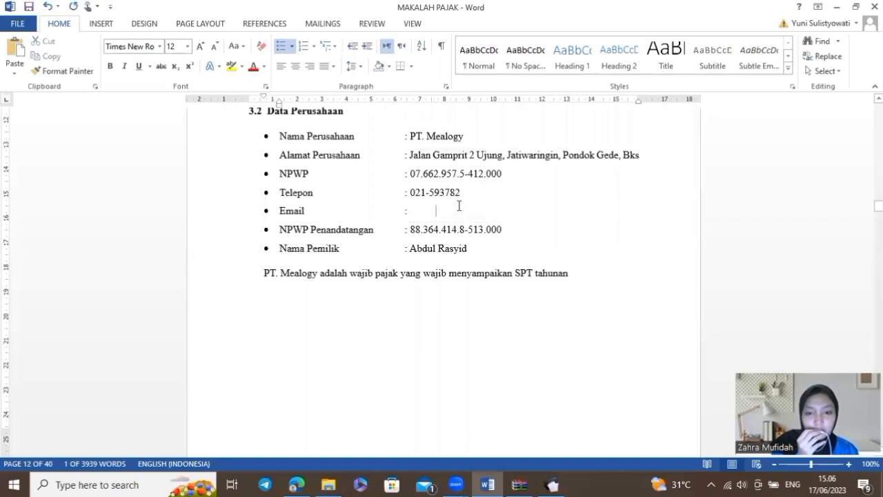
key(alt)
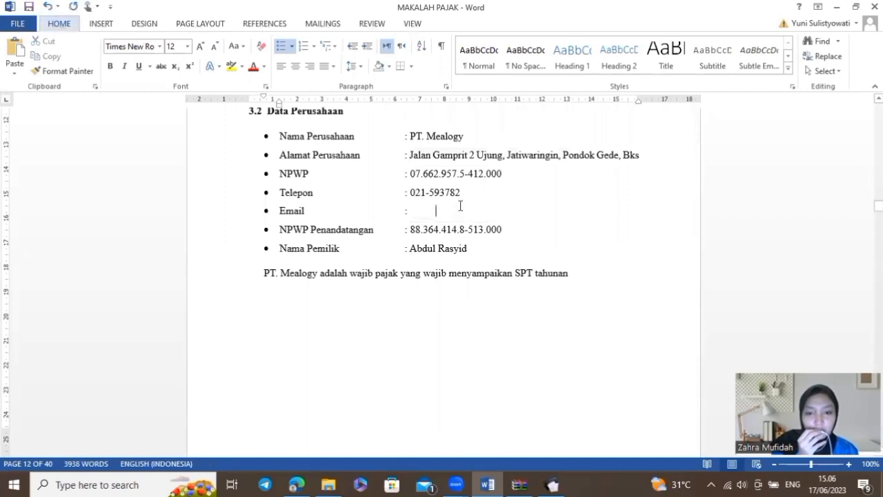
key(alt+Tab)
click(418, 210)
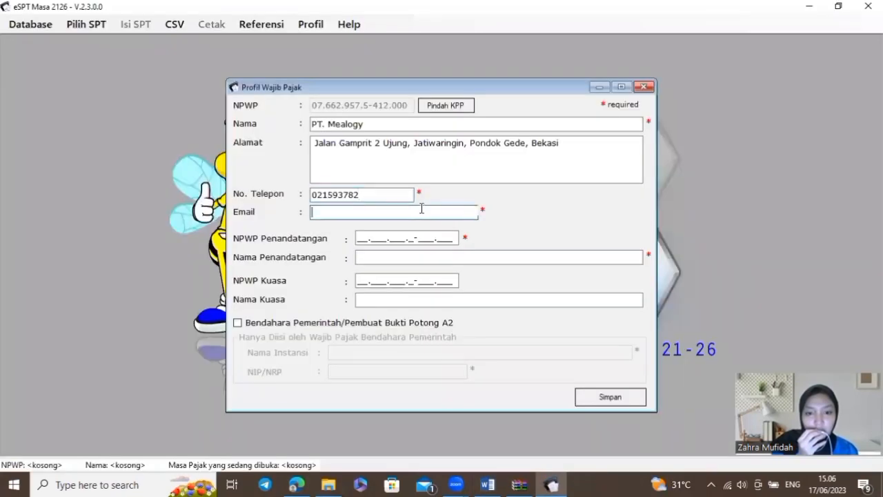
key(ctrl+v)
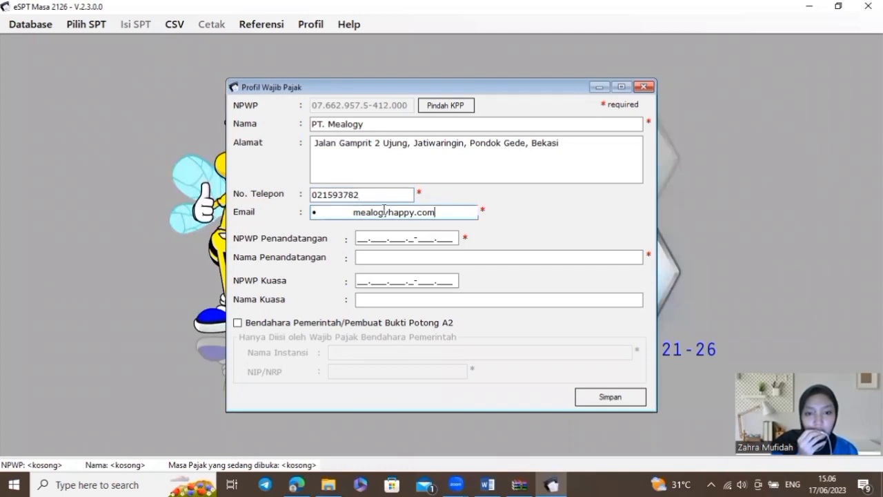
click(355, 212)
key(BackSpace)
key(BackSpace)
Paste the signatory's NPWP from the Word report into NPWP Penandatangan
click(369, 238)
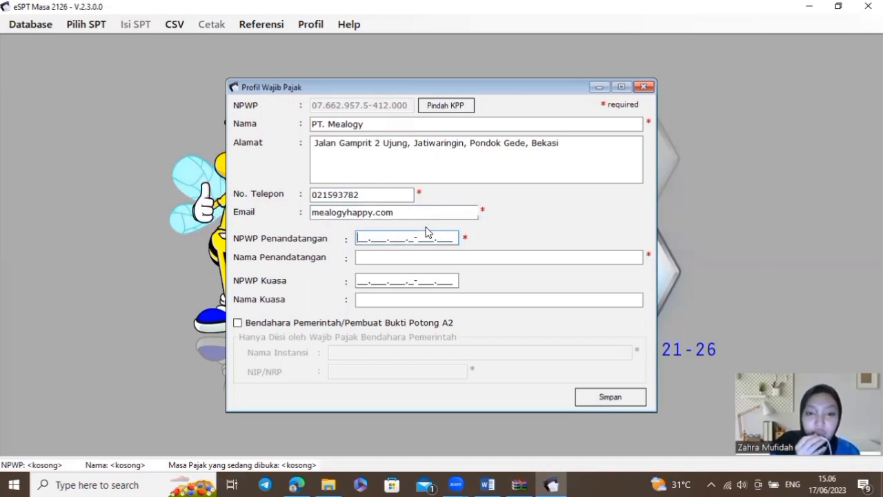
key(alt+Tab)
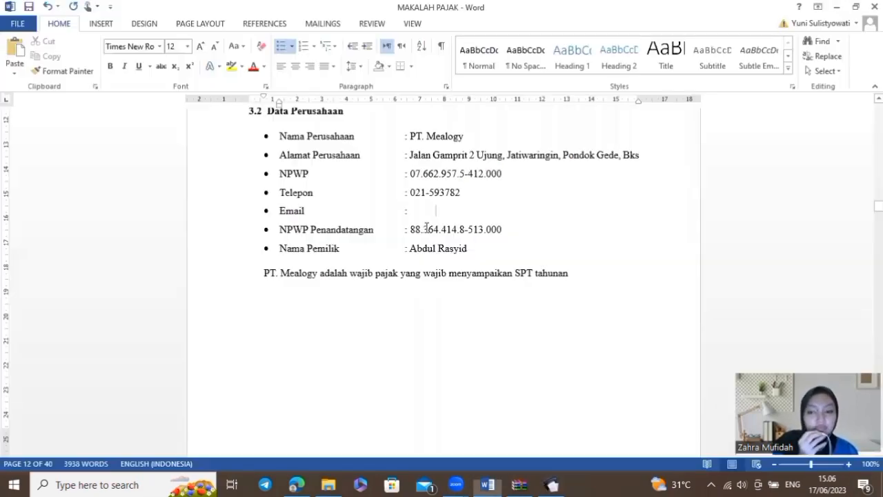
scroll(424, 233, down, 3)
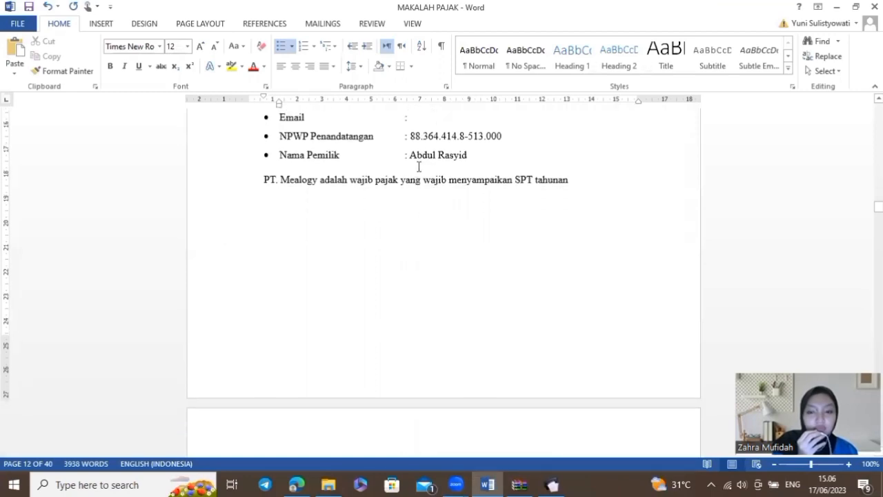
drag(410, 136, 506, 148)
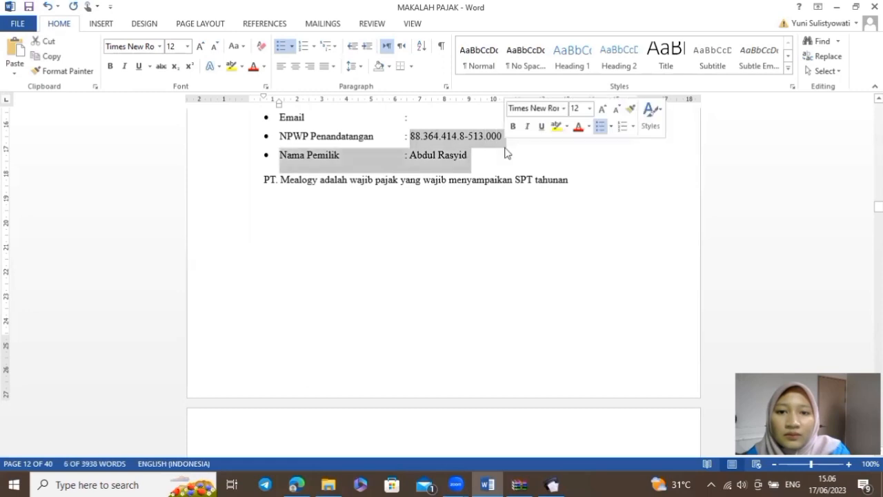
click(404, 134)
drag(405, 136, 506, 143)
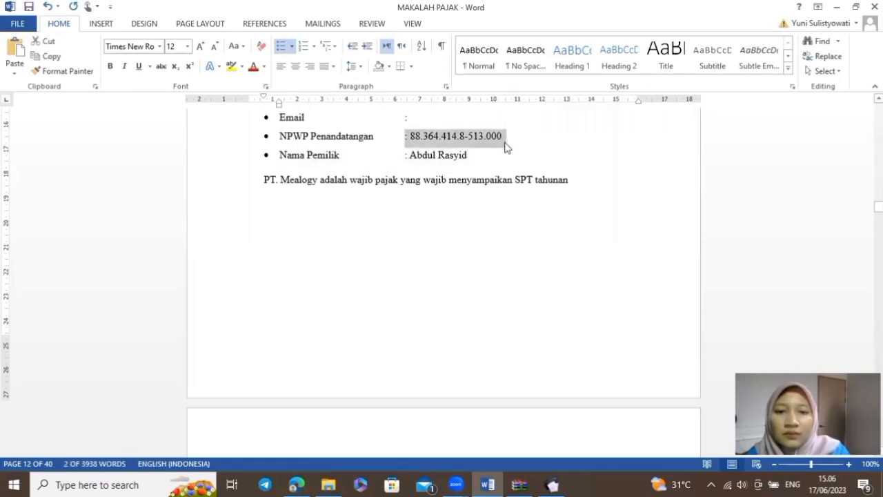
key(alt+Tab)
click(409, 237)
key(ctrl+v)
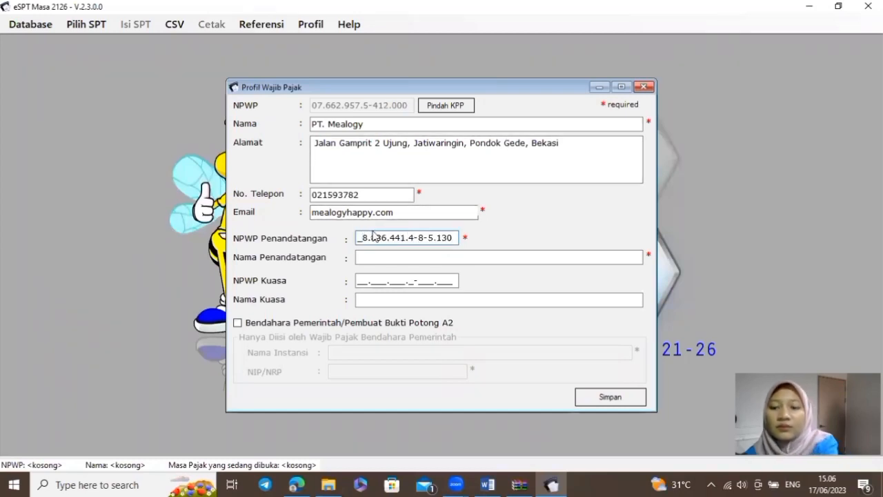
Enter the signatory's name and save the taxpayer profile
click(371, 255)
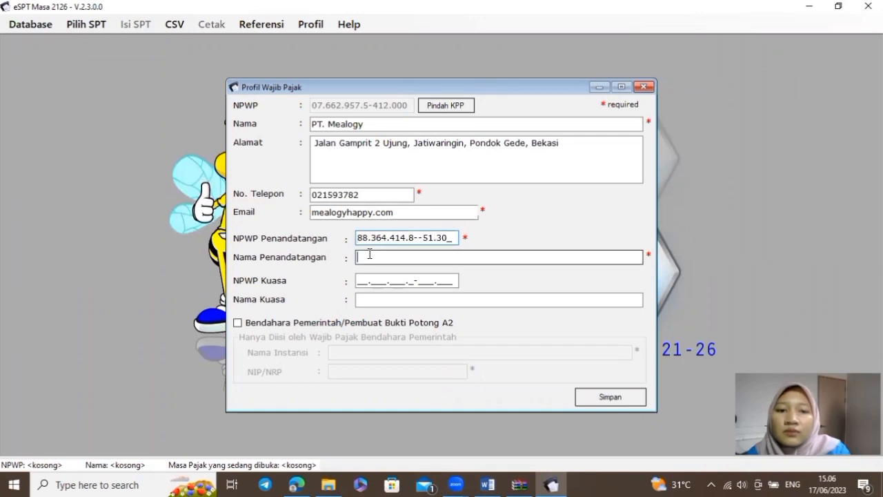
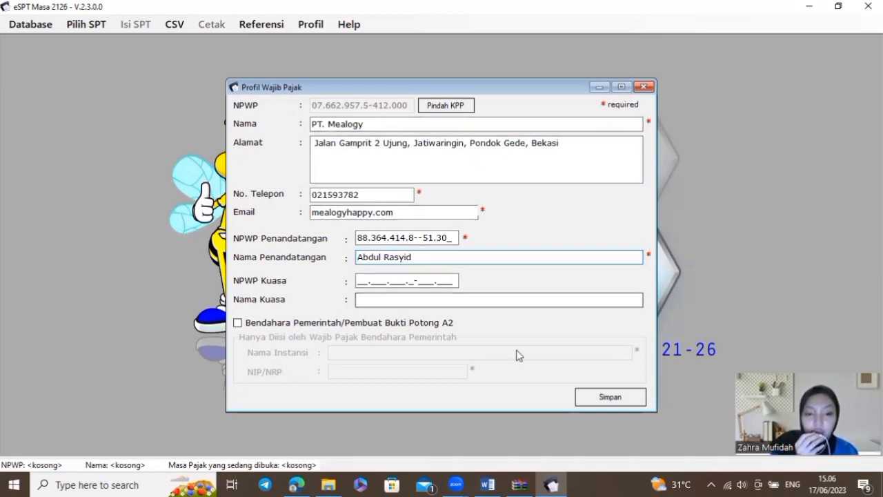
click(637, 397)
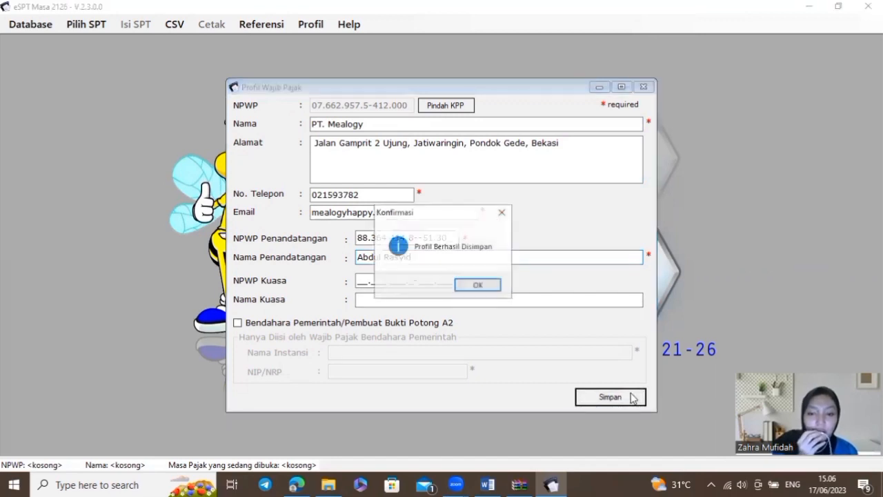
click(488, 284)
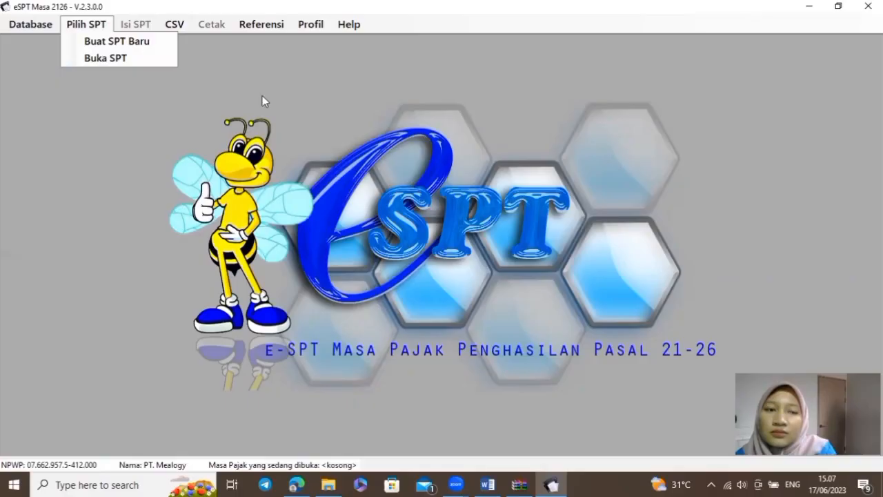
Create a new SPT for the January 2023 tax period
click(107, 24)
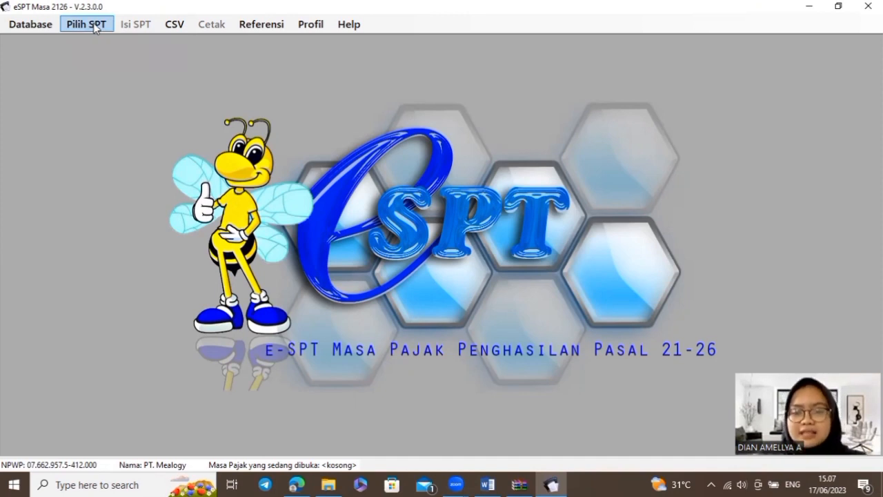
click(93, 23)
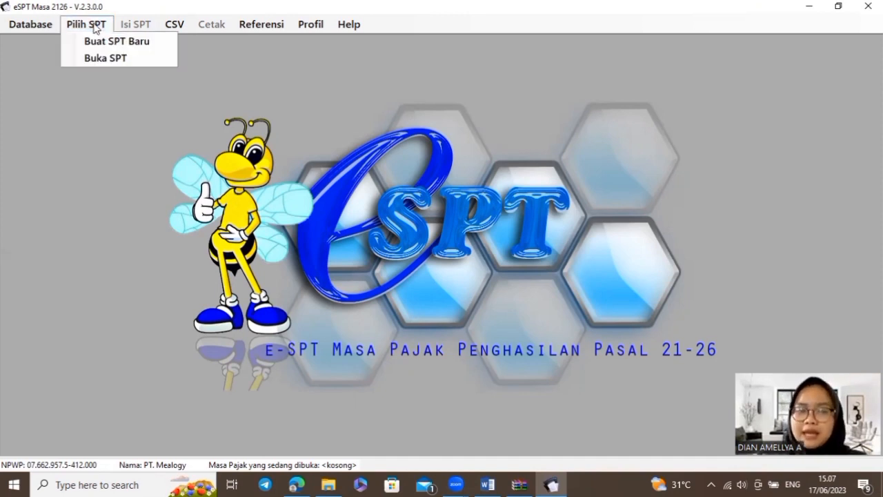
click(157, 40)
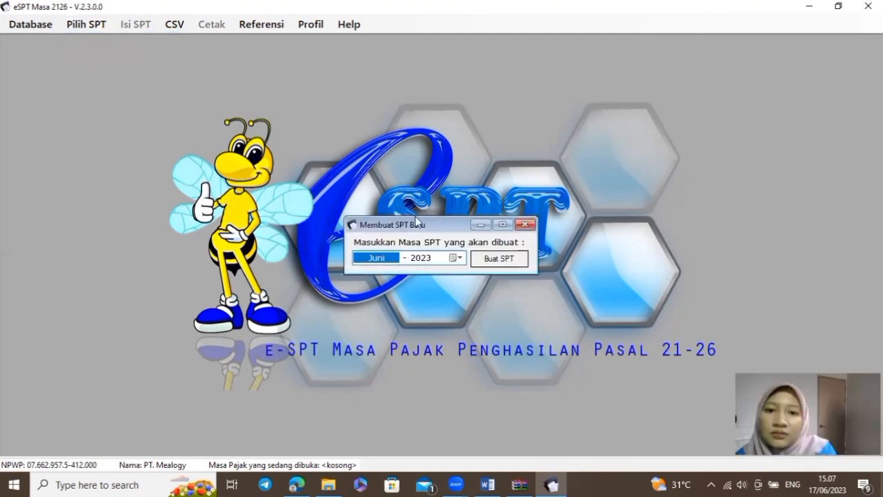
click(459, 260)
click(357, 276)
click(357, 277)
click(358, 277)
click(358, 277)
click(358, 278)
click(358, 277)
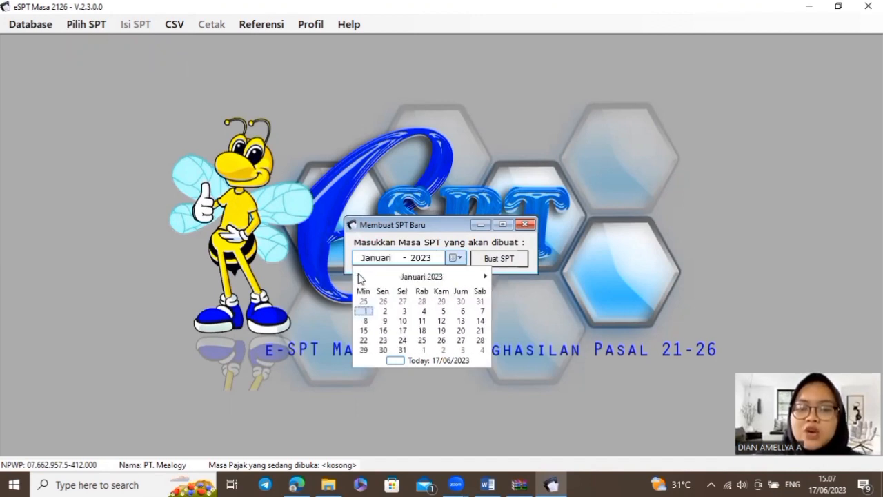
click(363, 309)
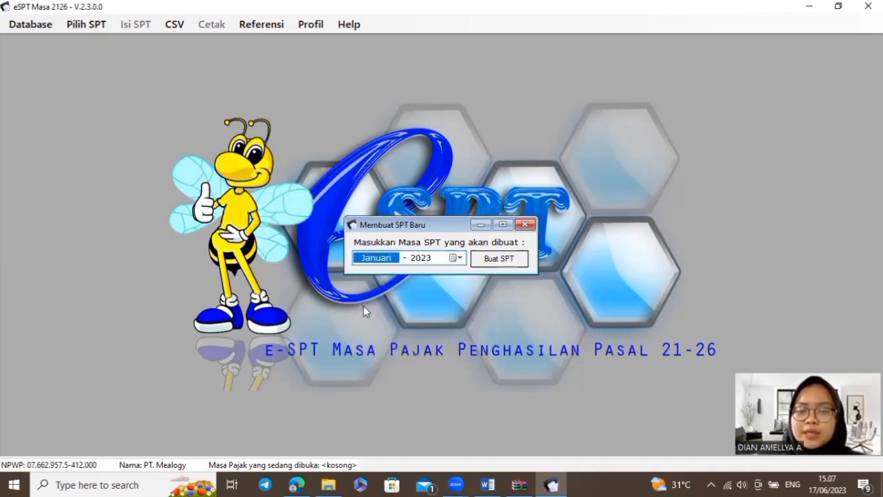
click(516, 268)
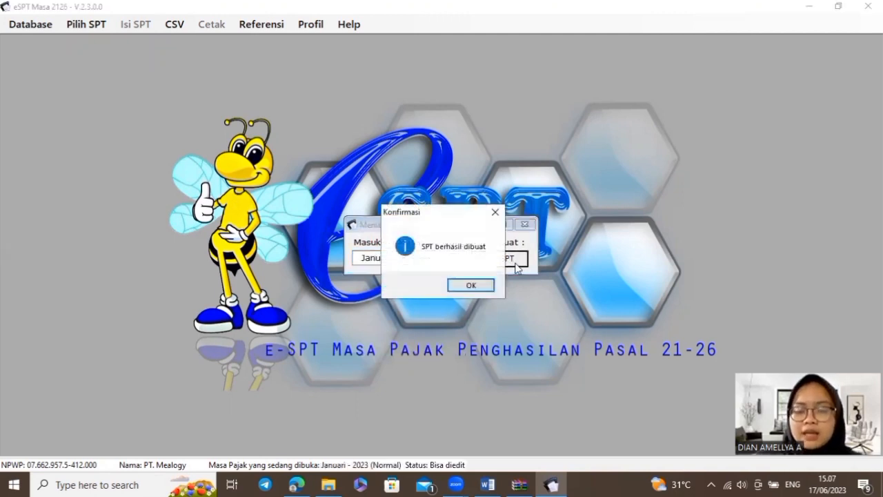
click(487, 283)
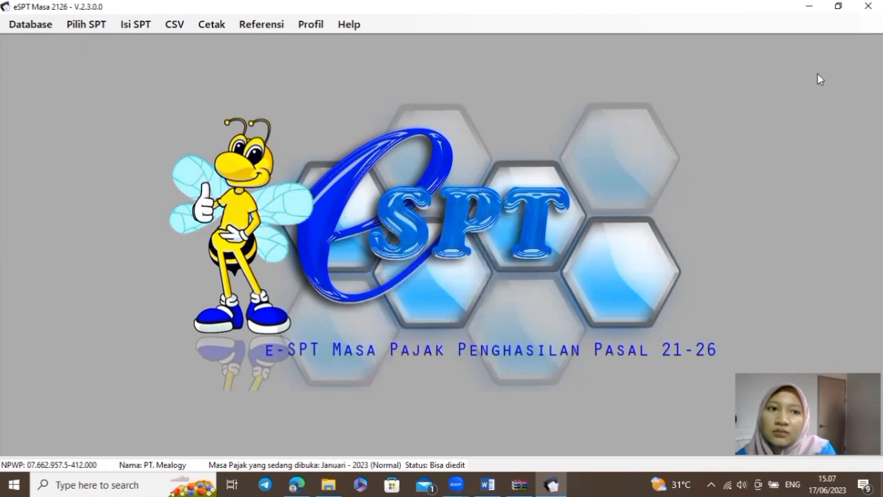
Open the January 2023 SPT from the list of created SPTs
click(99, 28)
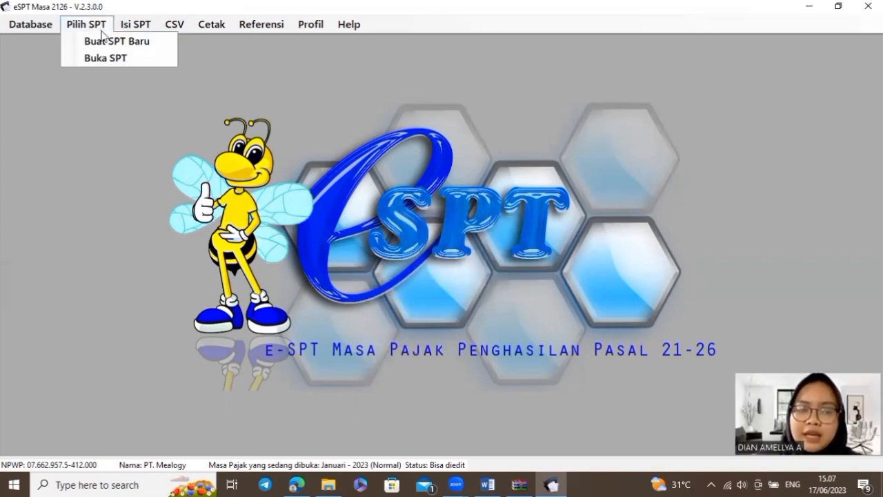
click(160, 57)
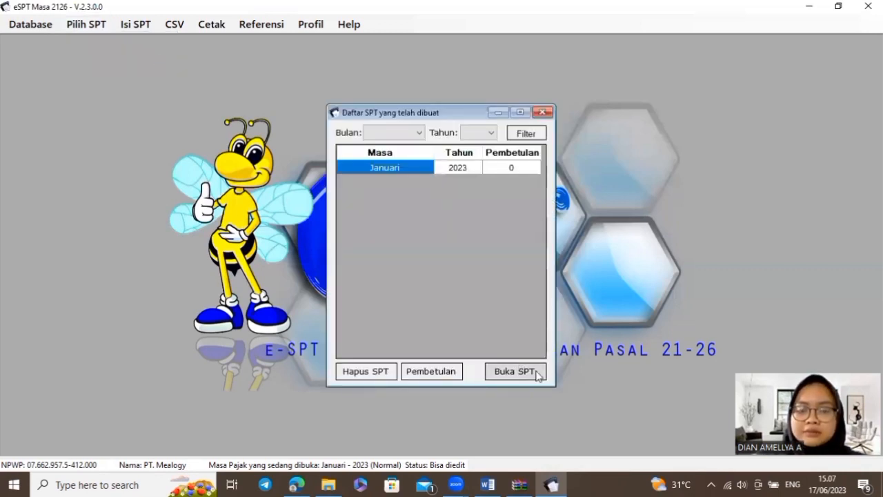
click(537, 372)
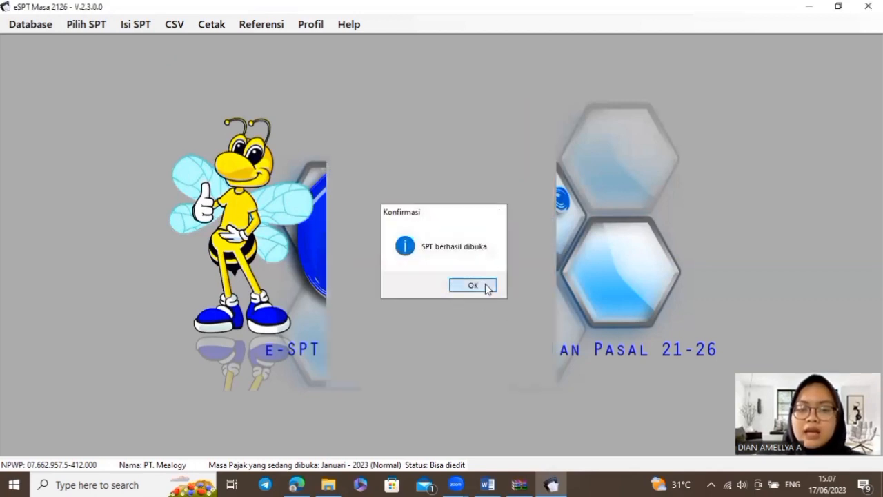
click(473, 285)
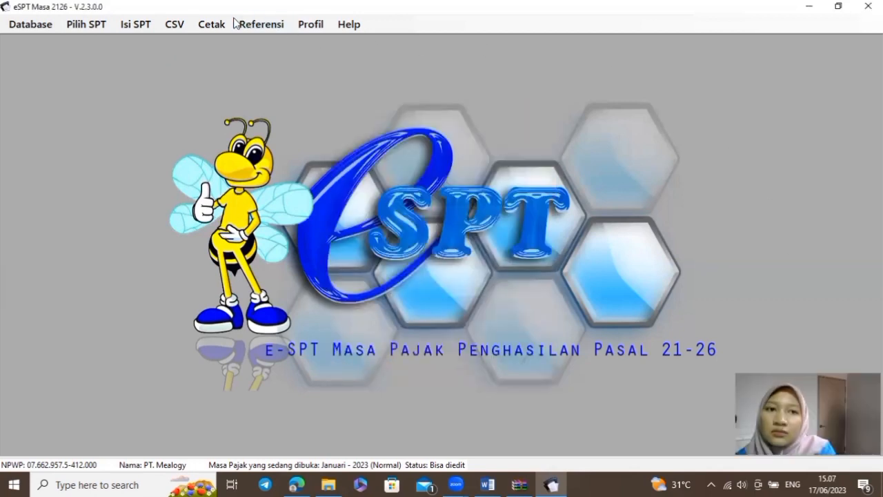
Open Daftar Pemotongan Pajak (1721-I) for Satu Masa Pajak and add a new entry
click(152, 24)
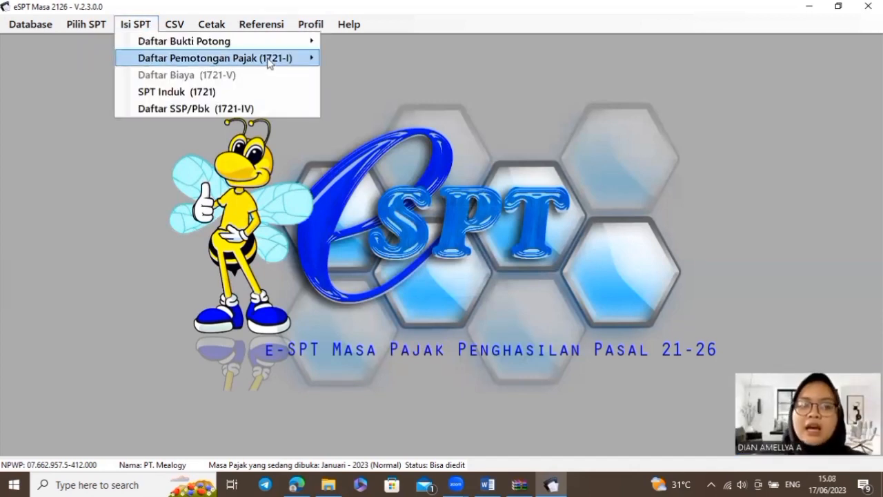
mouse_move(297, 64)
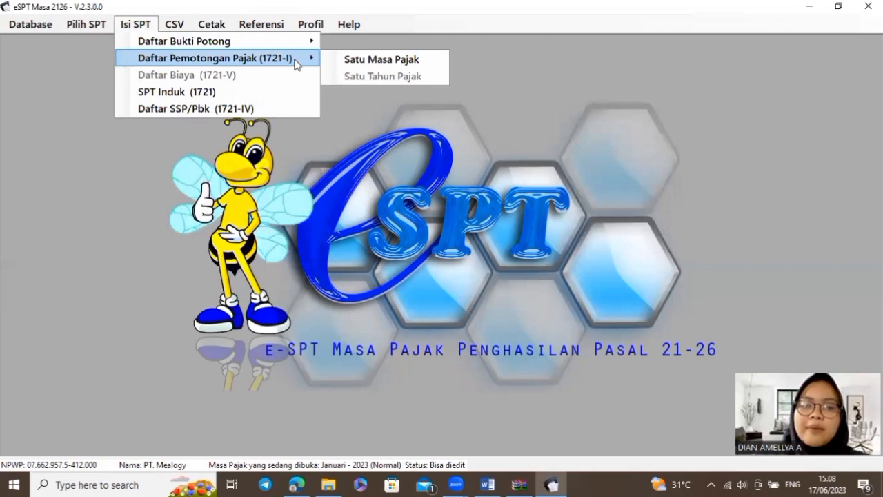
click(376, 63)
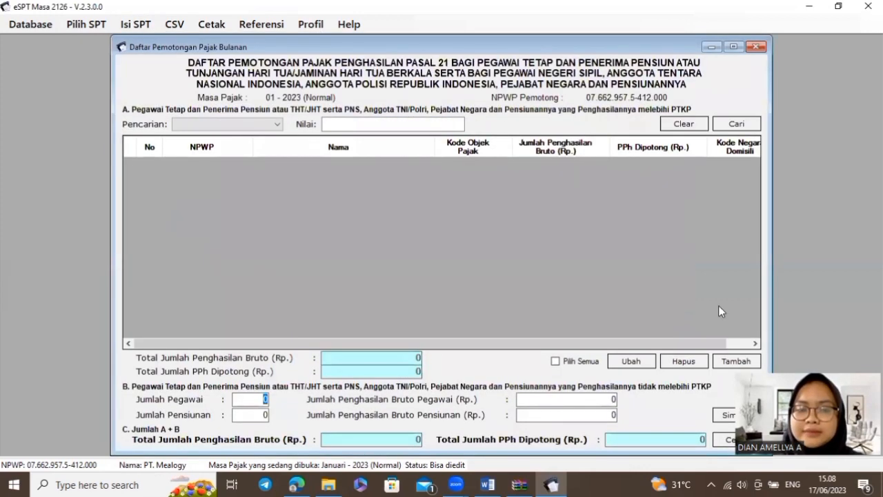
click(755, 364)
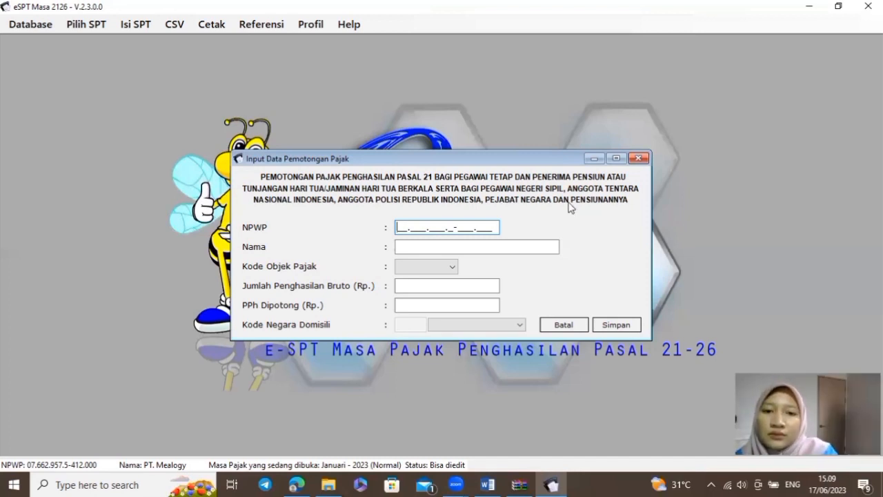
Paste the director's NPWP from the Word table and enter the director's name
key(alt+Tab)
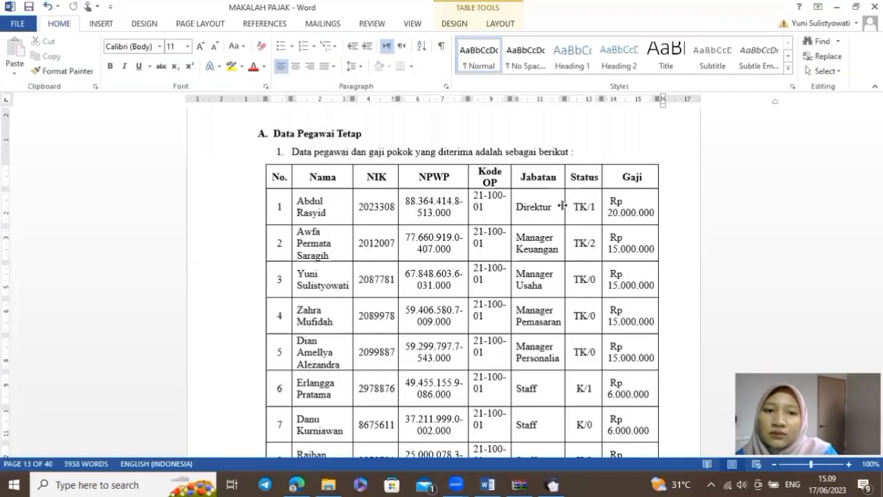
drag(405, 200, 454, 213)
key(ctrl+c)
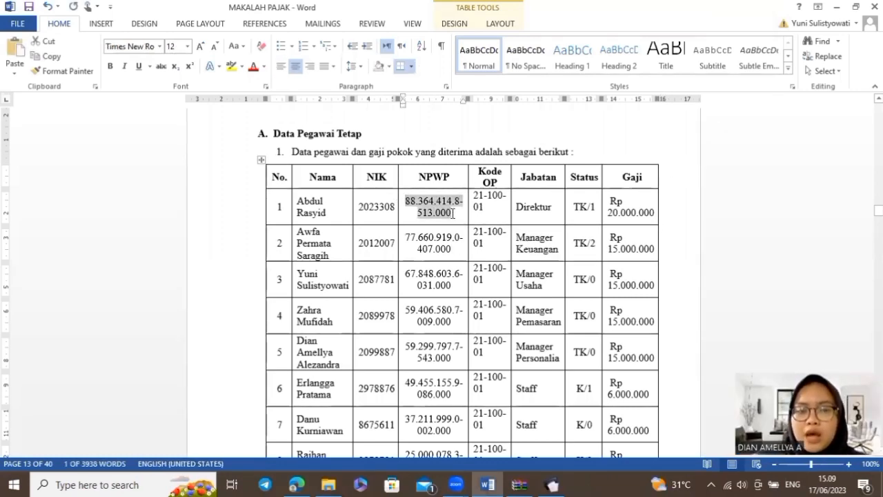
key(alt+Tab)
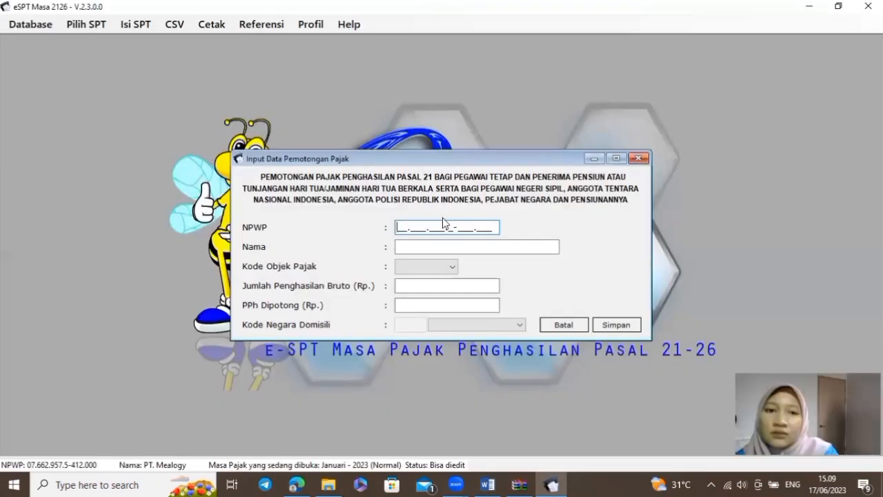
key(ctrl+v)
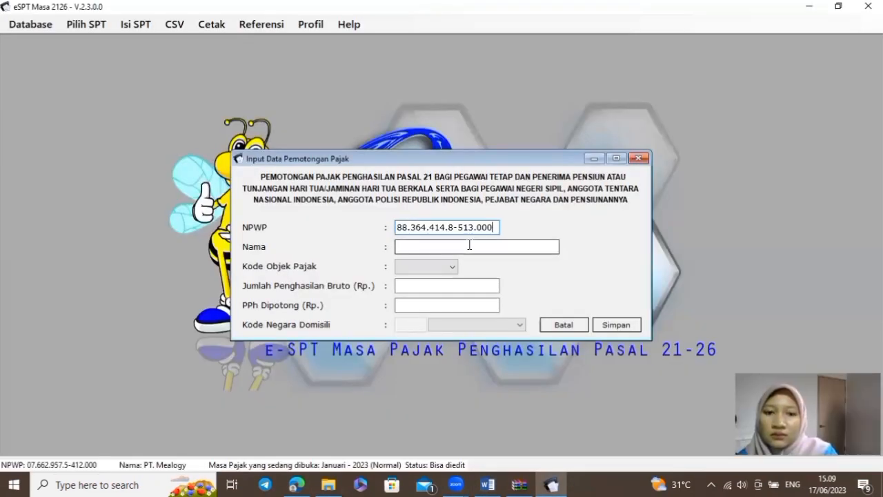
click(447, 247)
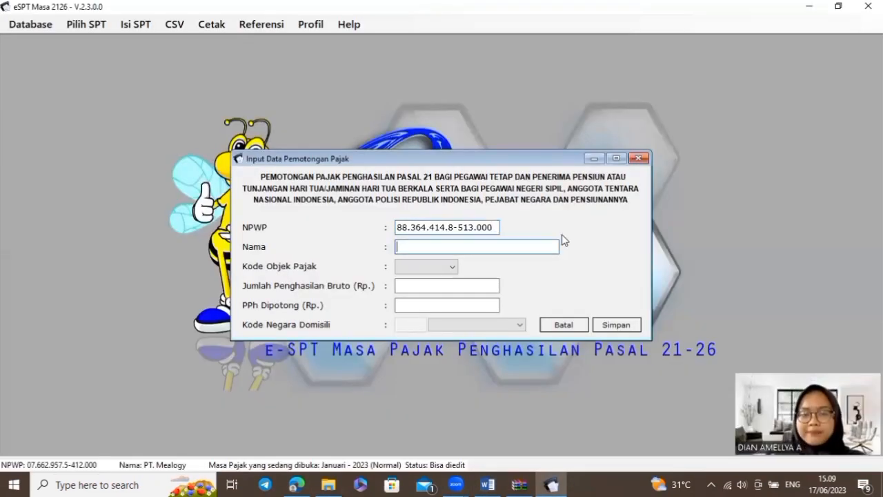
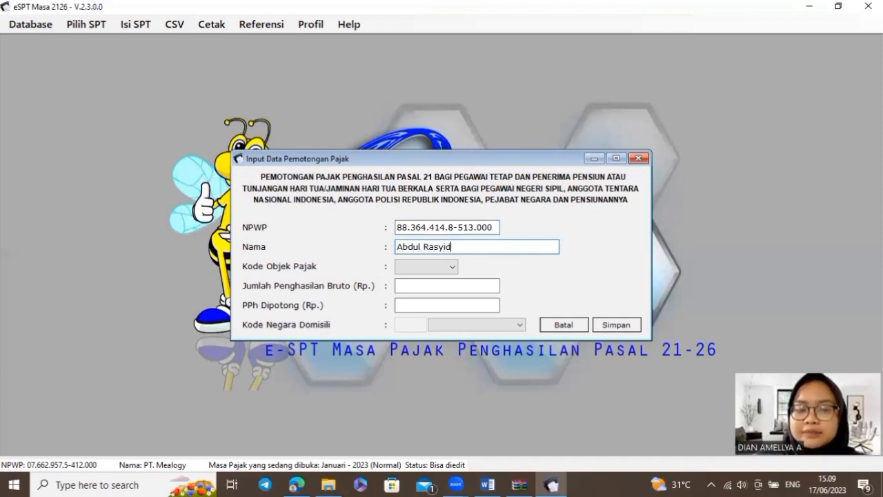
Set Kode Objek Pajak to 21-100-01 Pegawai Tetap
click(455, 267)
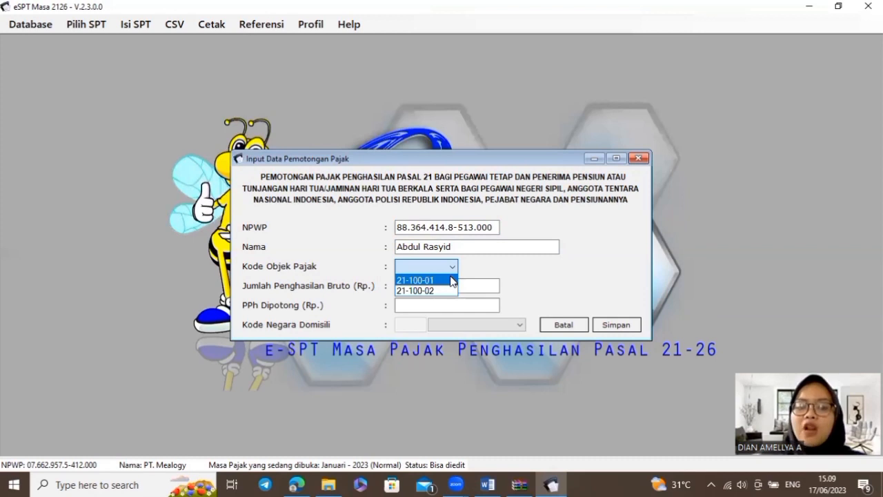
click(453, 281)
click(452, 266)
click(452, 291)
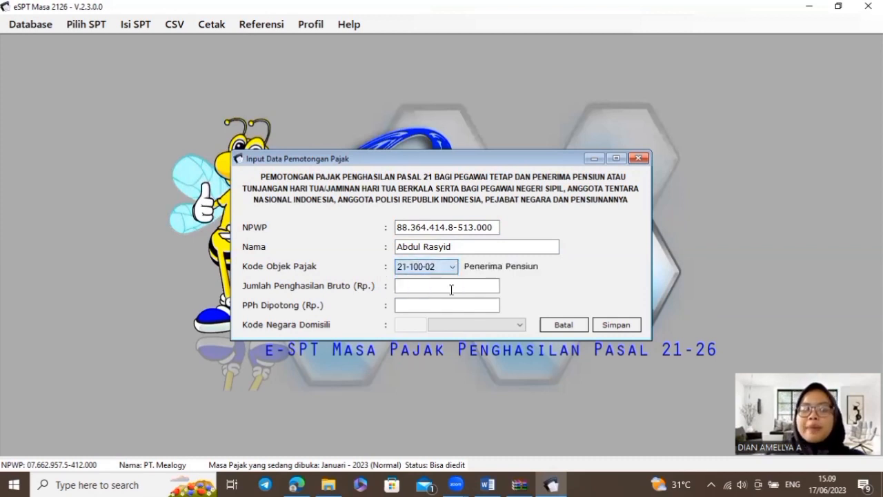
click(452, 269)
click(449, 280)
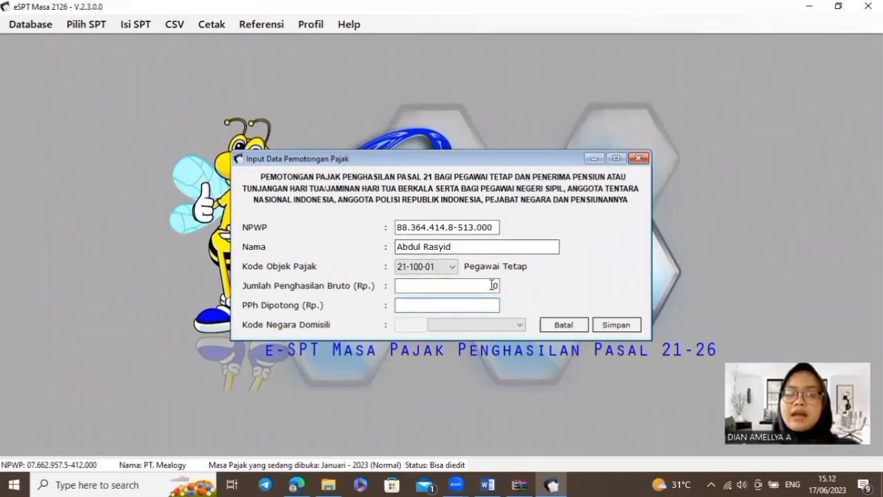
click(492, 285)
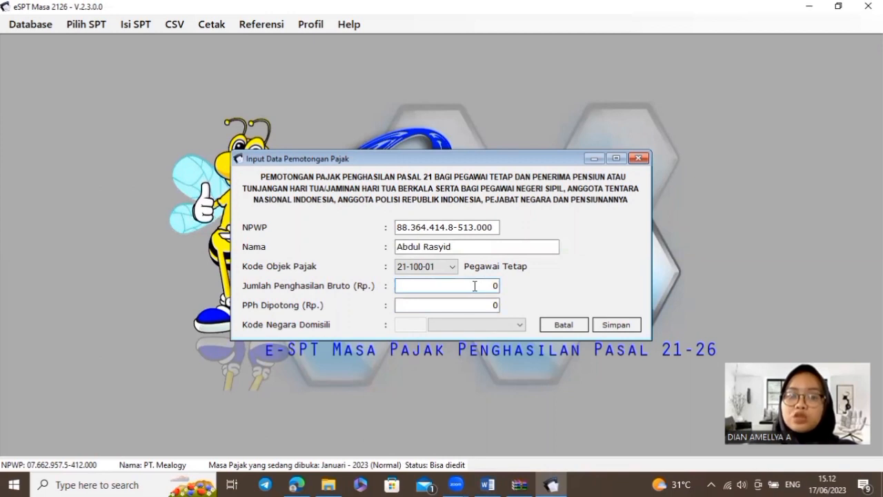
Copy 23.300.000 from Word's Penghasilan Bruto column into Jumlah Penghasilan Bruto
key(alt+Tab)
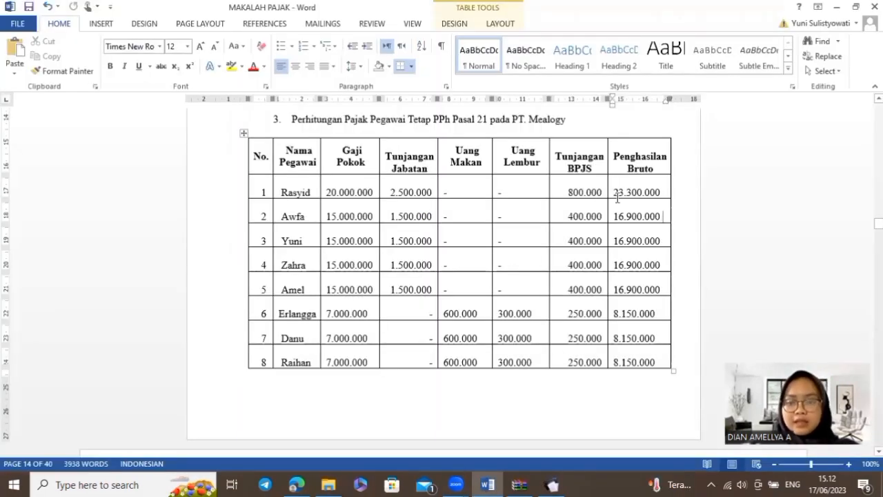
drag(618, 198, 619, 198)
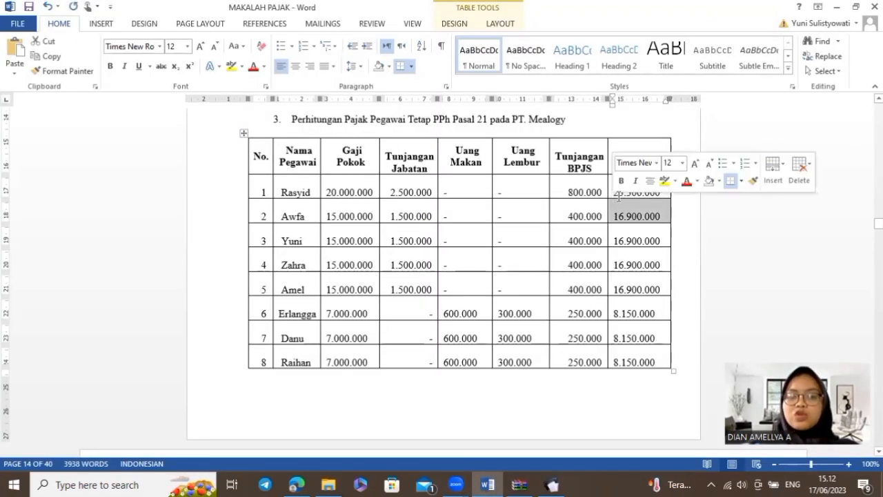
click(616, 196)
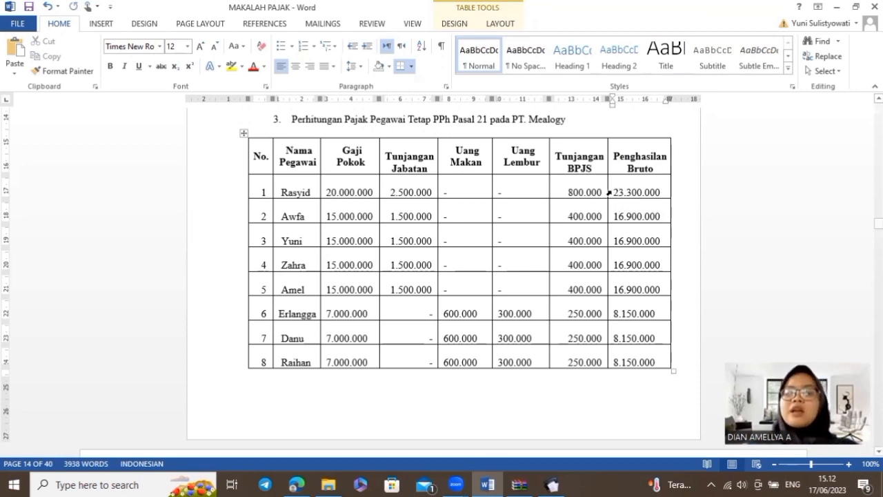
click(611, 193)
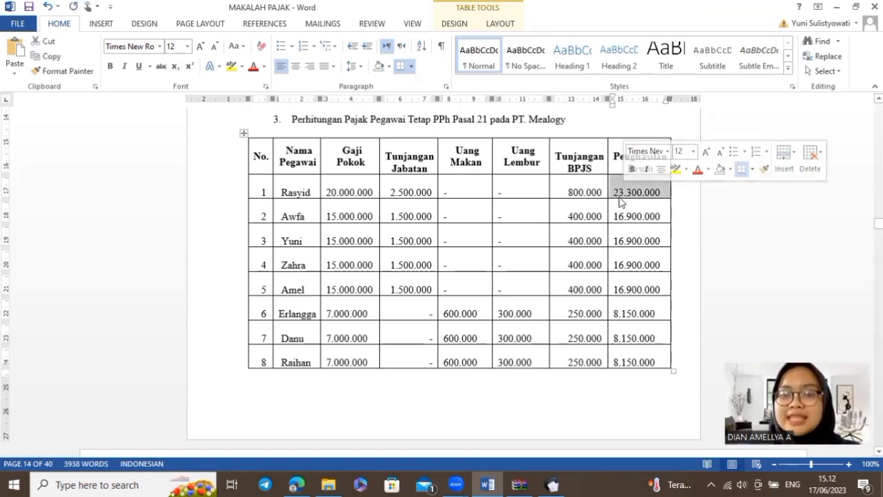
click(618, 192)
click(612, 193)
click(619, 194)
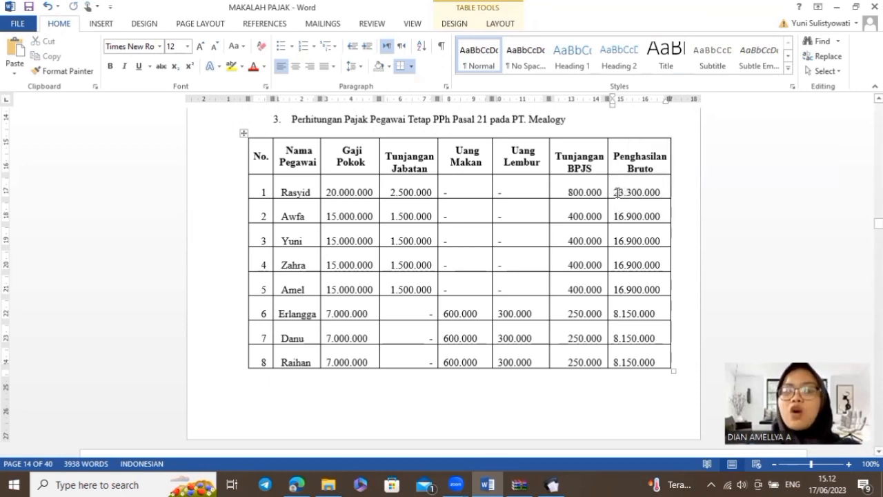
drag(614, 191, 654, 196)
key(ctrl+c)
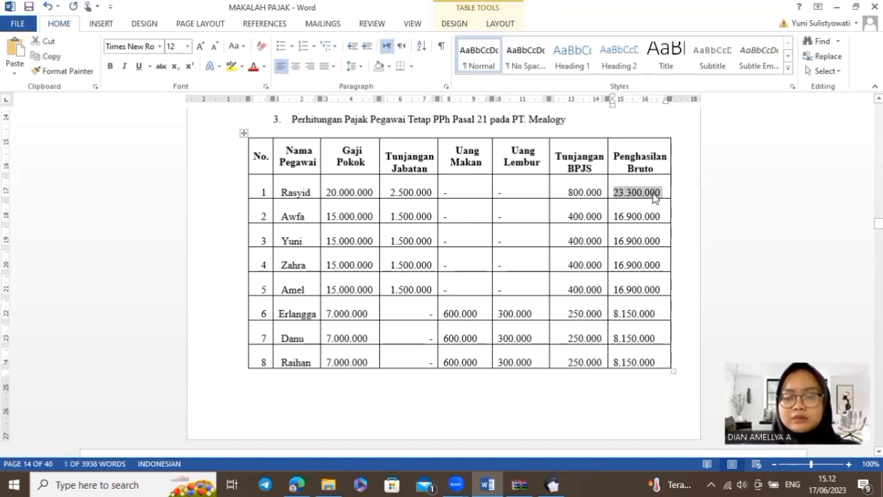
key(alt+Tab)
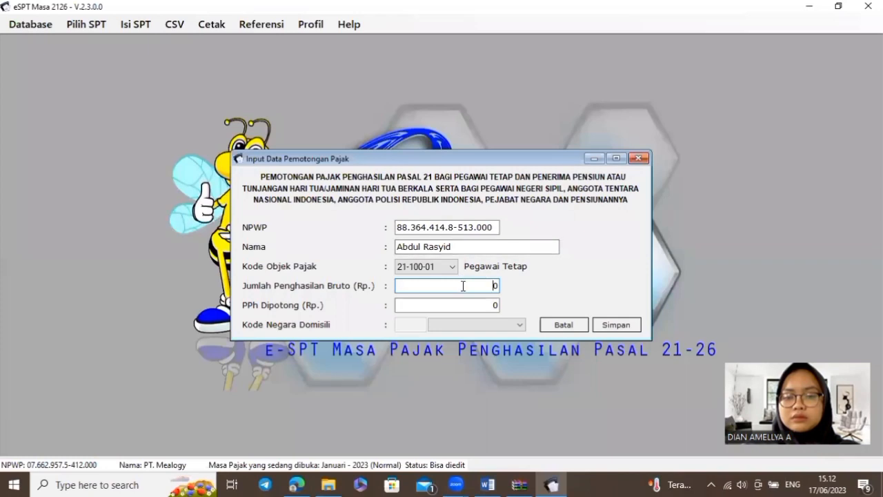
key(ctrl+v)
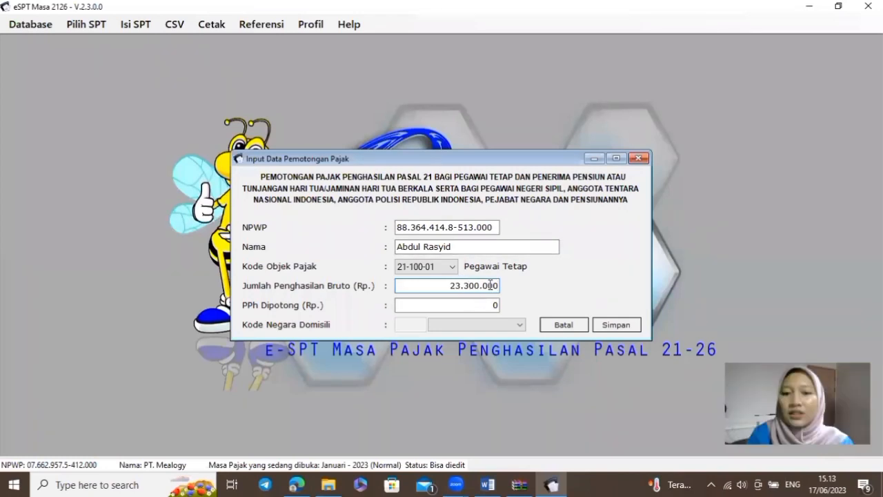
Enter 2.278.750 as PPh Dipotong, save the entry and choose to add another
click(484, 303)
key(alt+Tab)
scroll(483, 305, down, 8)
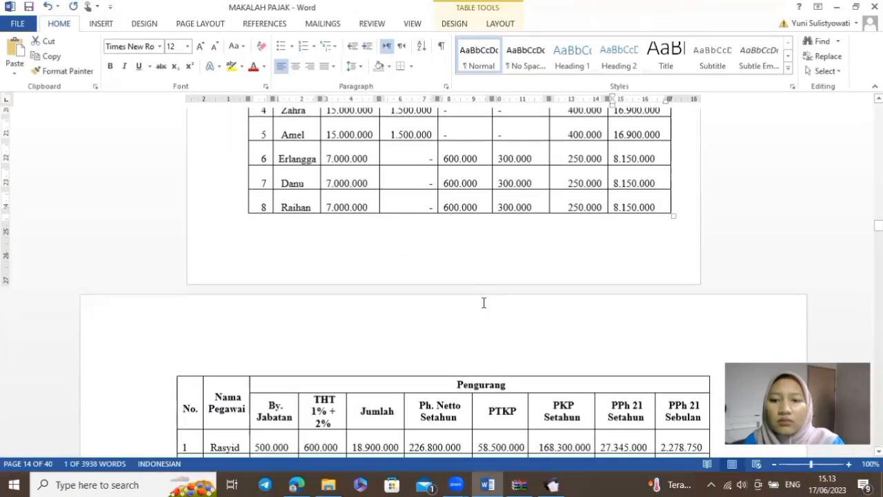
scroll(566, 304, down, 2)
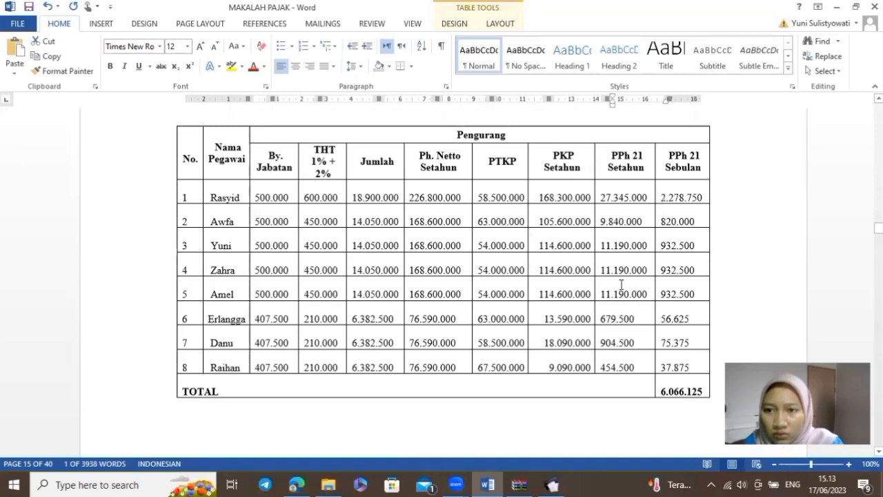
click(550, 485)
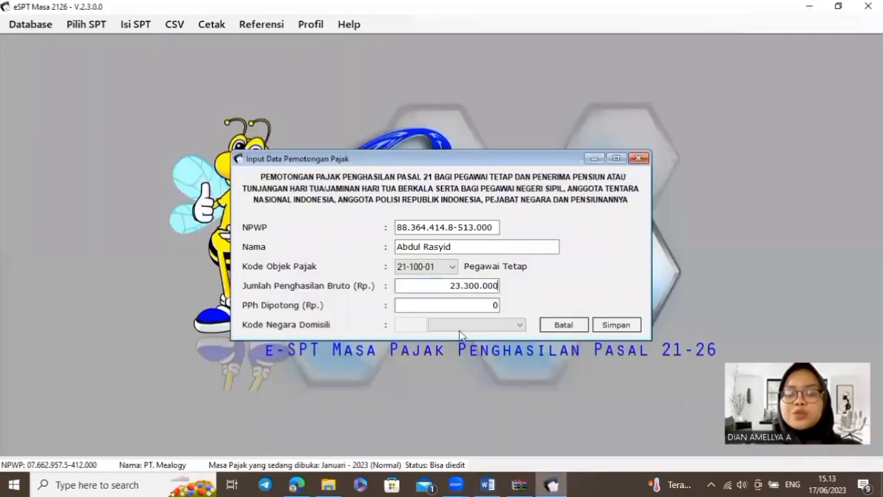
click(456, 308)
key(BackSpace)
text(2.278.7)
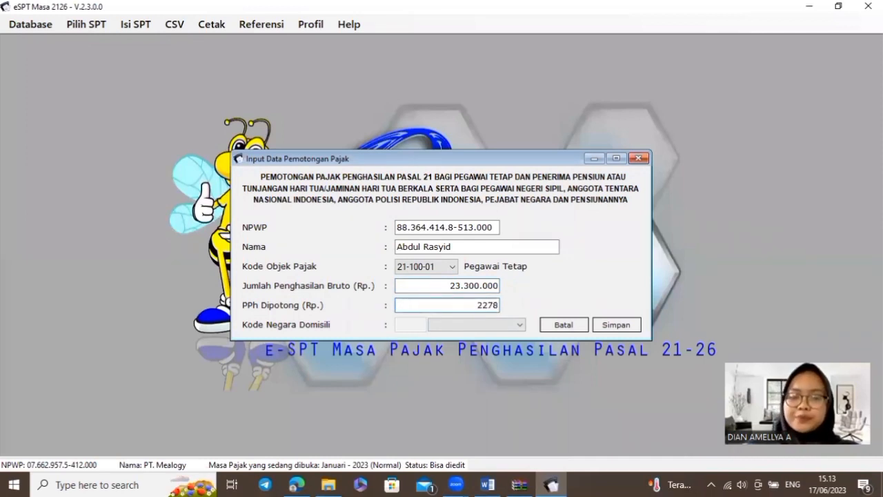
text(50)
key(Tab)
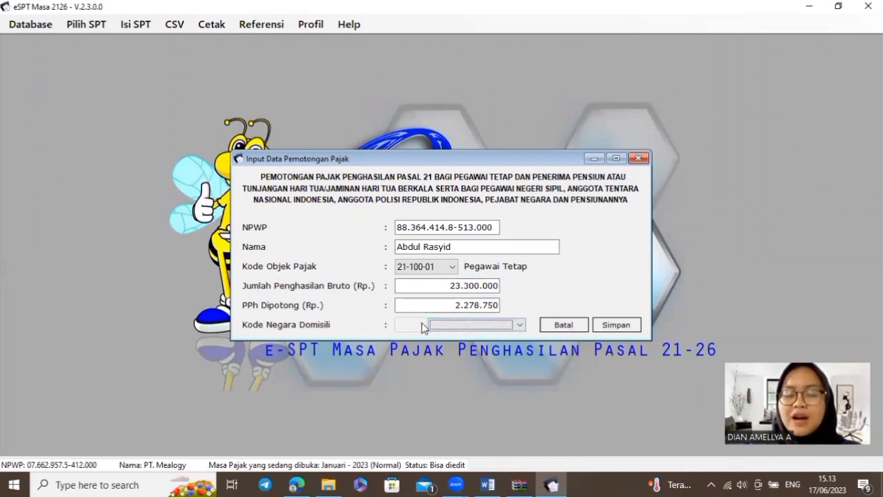
click(634, 326)
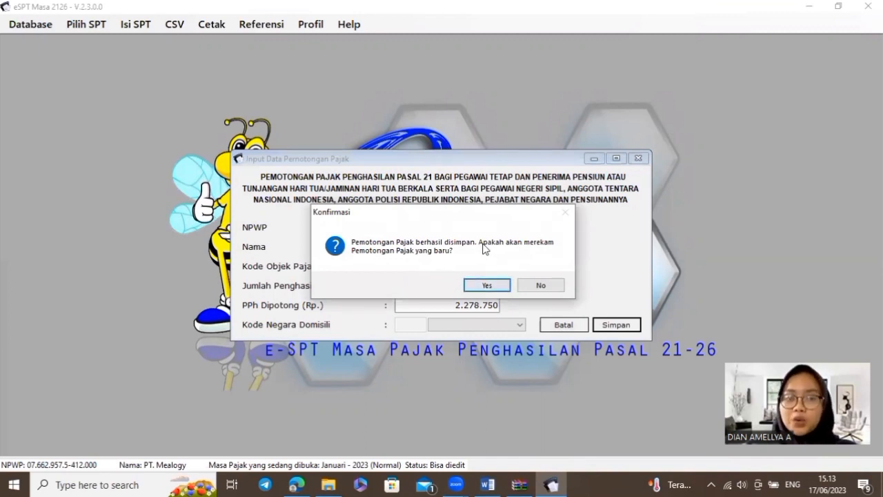
click(502, 293)
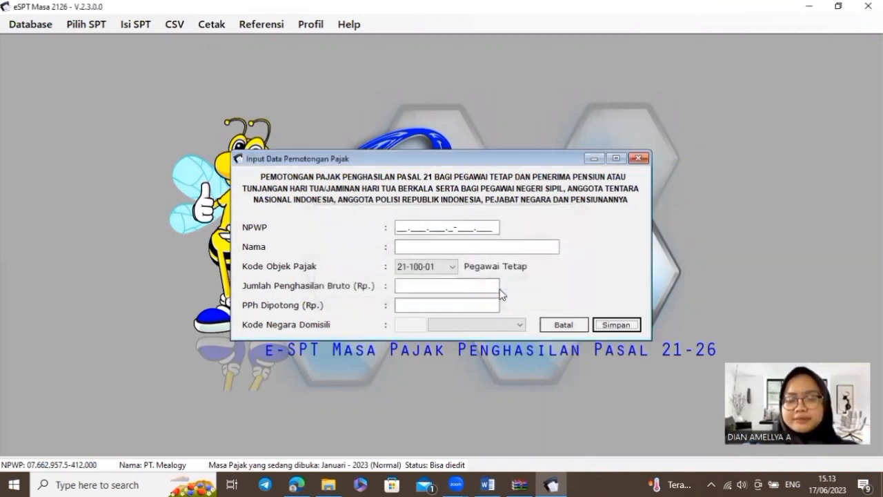
Paste the second employee's NPWP from row 2 of the Word table
click(399, 244)
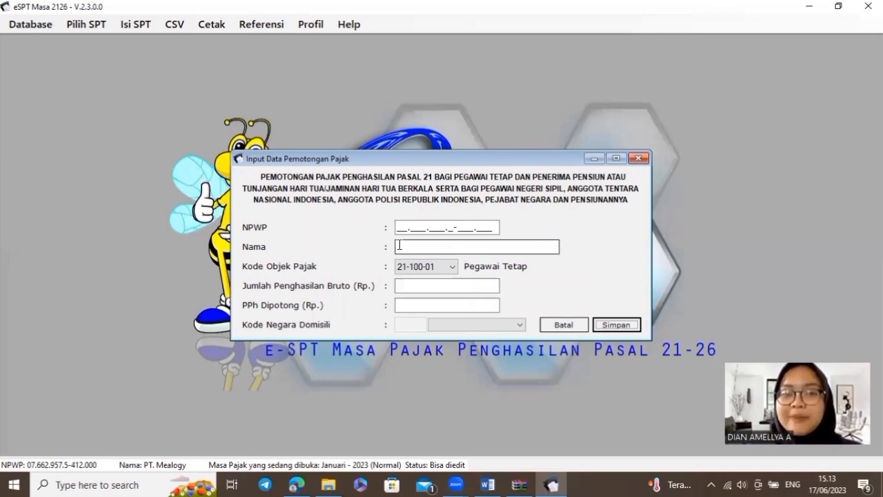
key(alt+Tab)
scroll(398, 246, up, 10)
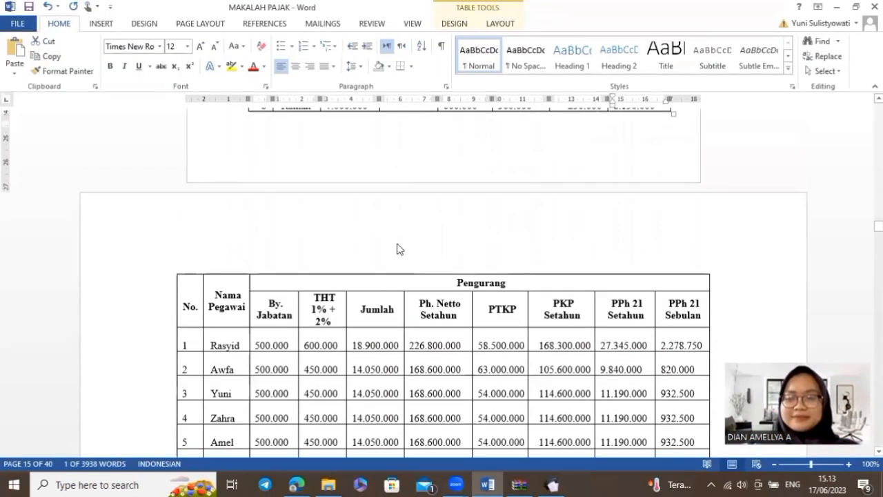
scroll(397, 245, up, 10)
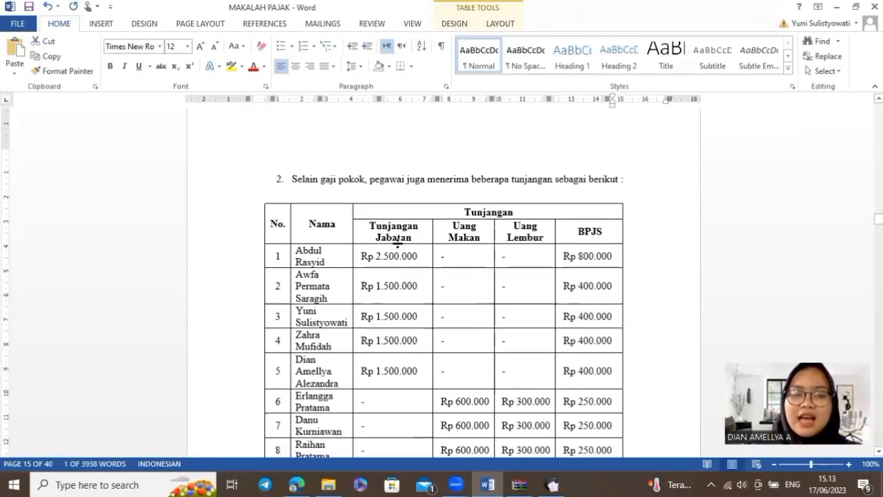
scroll(397, 244, up, 10)
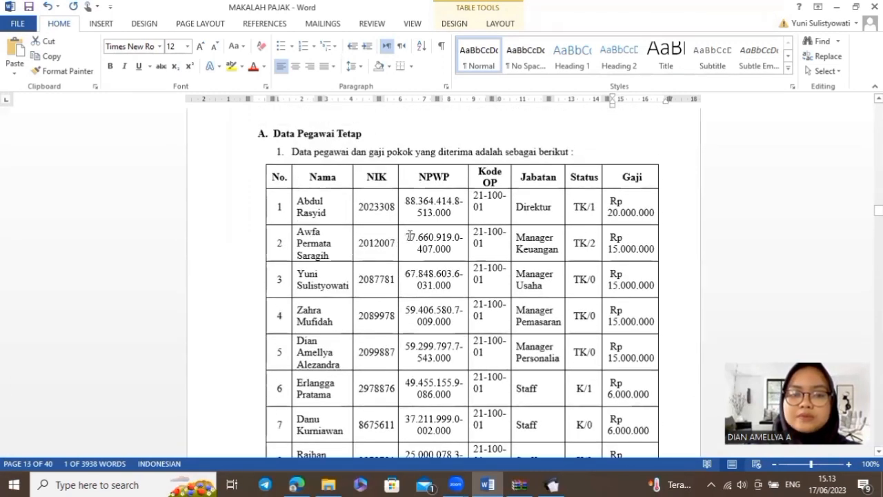
drag(406, 237, 452, 253)
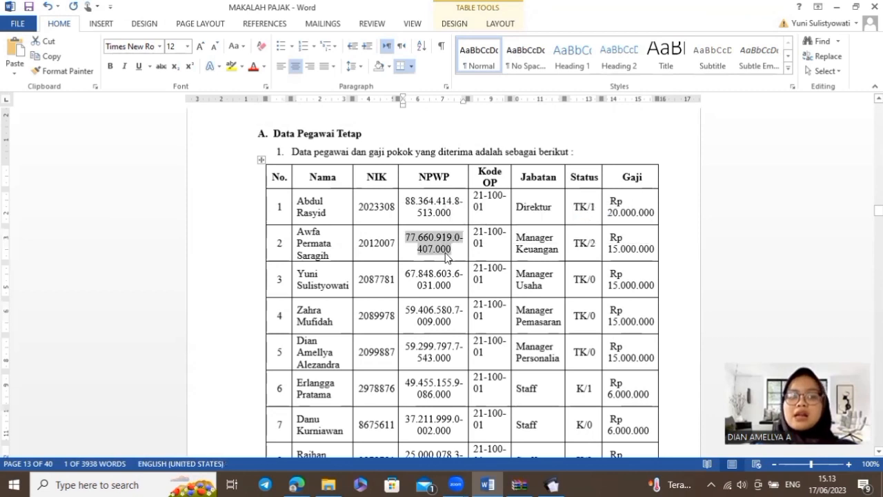
key(alt+Tab)
click(401, 227)
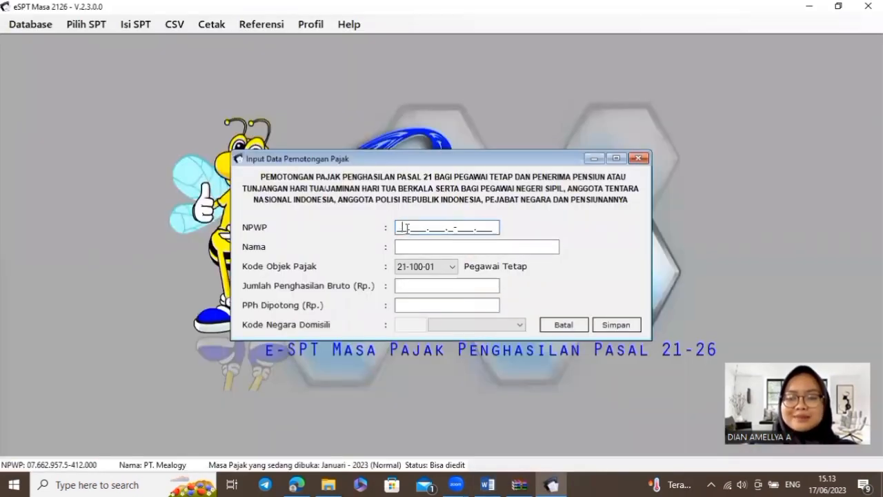
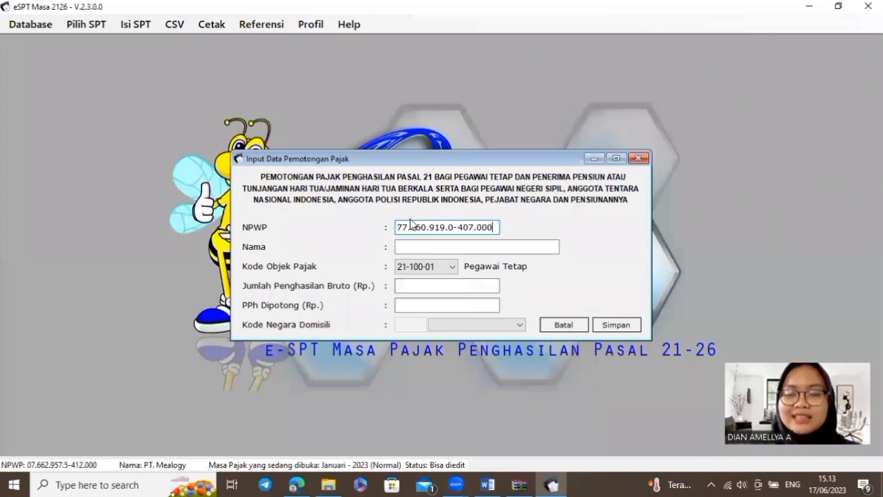
Copy the second employee's full name from Word into the Nama field
click(416, 245)
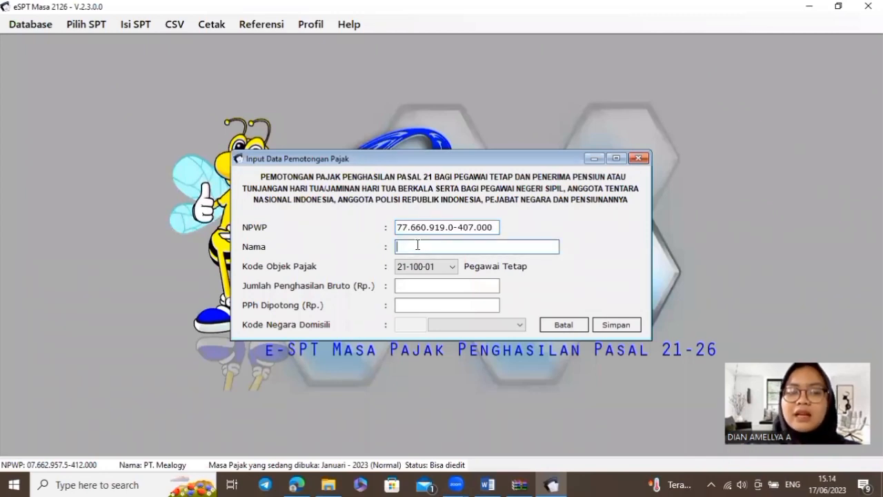
key(alt+Tab)
drag(296, 232, 332, 257)
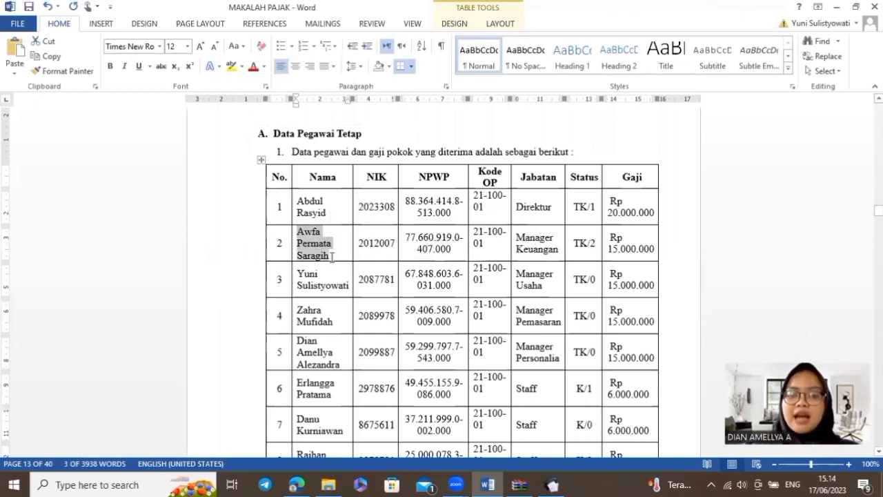
key(ctrl+c)
key(alt+Tab)
key(ctrl+v)
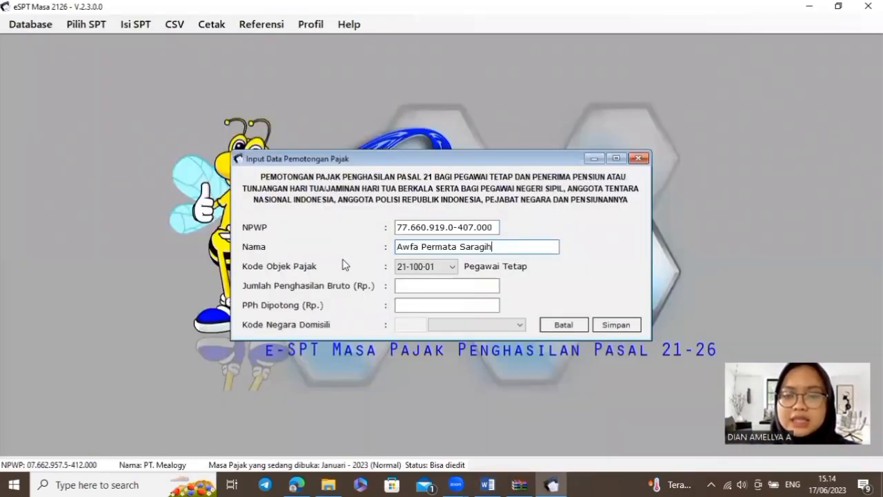
Copy the second employee's 16.900.000 gross income from the Word table
click(436, 285)
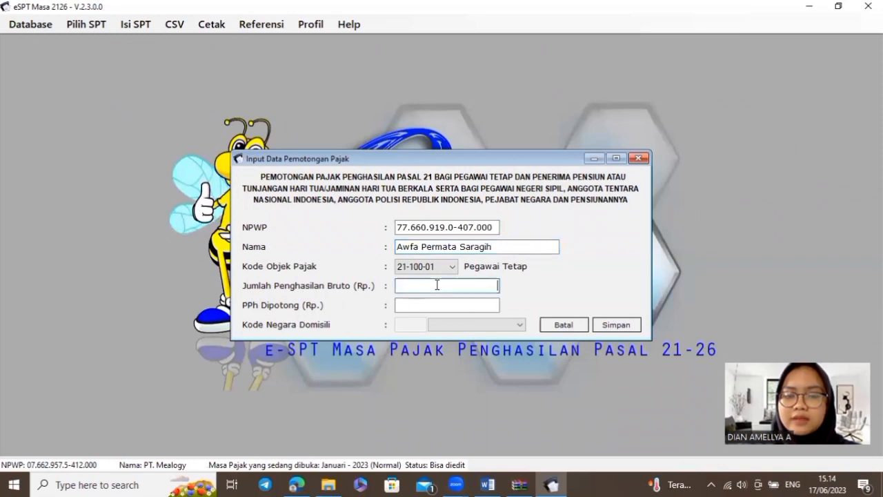
key(alt+Tab)
scroll(440, 283, down, 10)
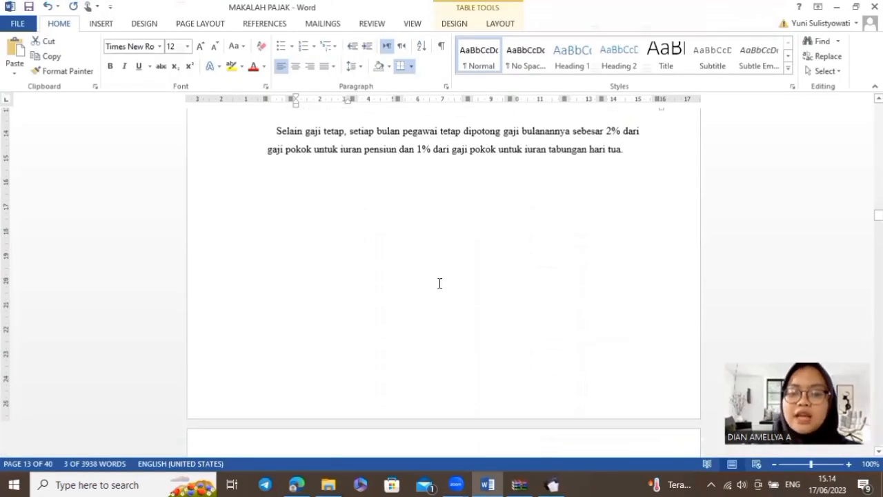
scroll(440, 283, down, 10)
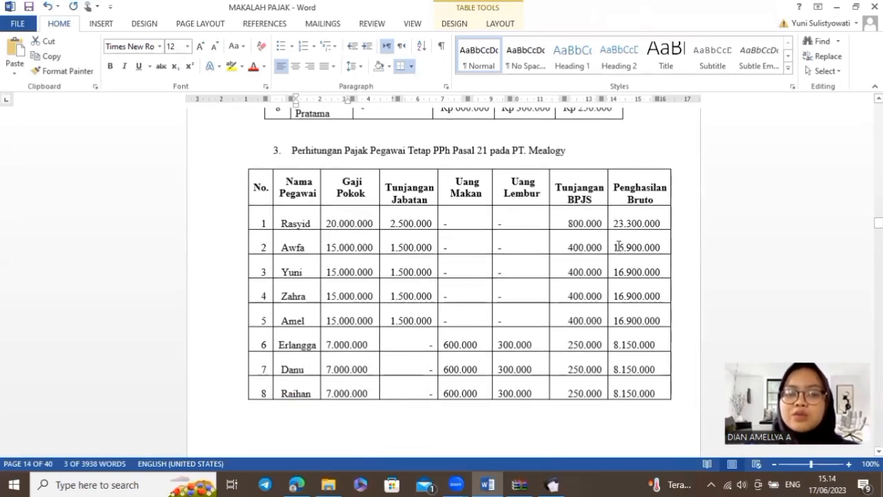
drag(614, 247, 659, 252)
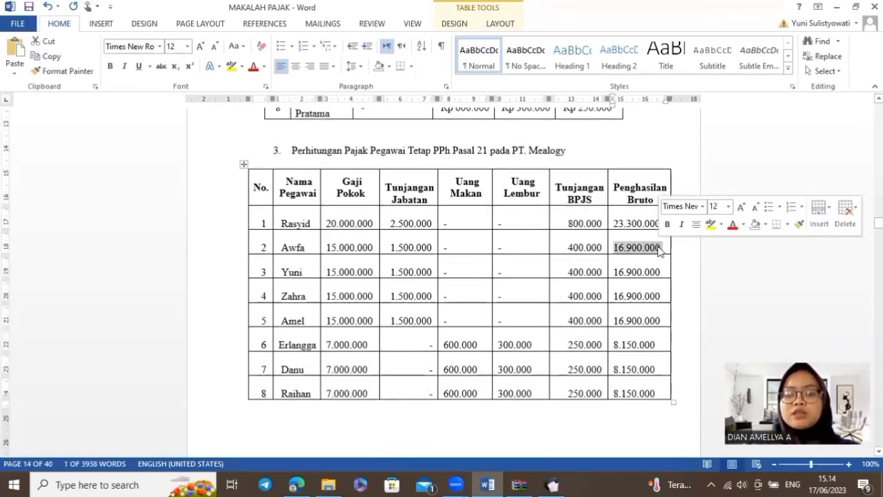
key(alt+Tab)
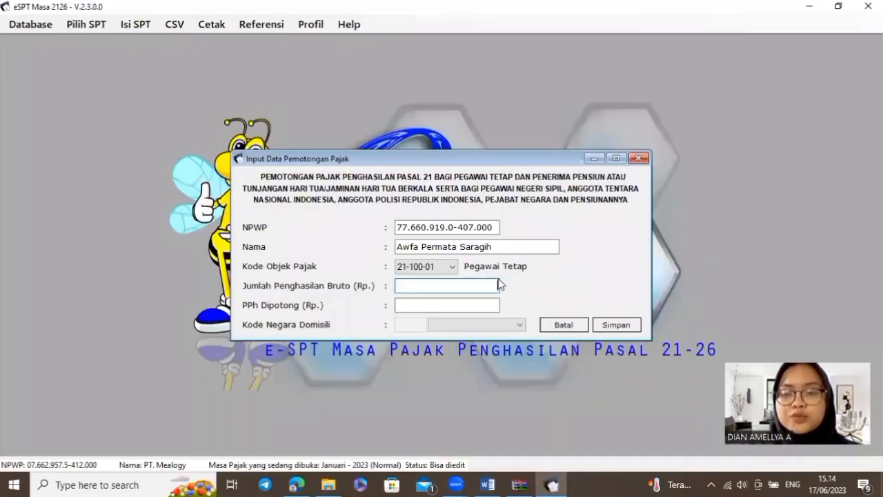
Enter 16.900.000 as gross income and look up the withheld tax in the Word calculation table
key(ctrl+v)
click(459, 301)
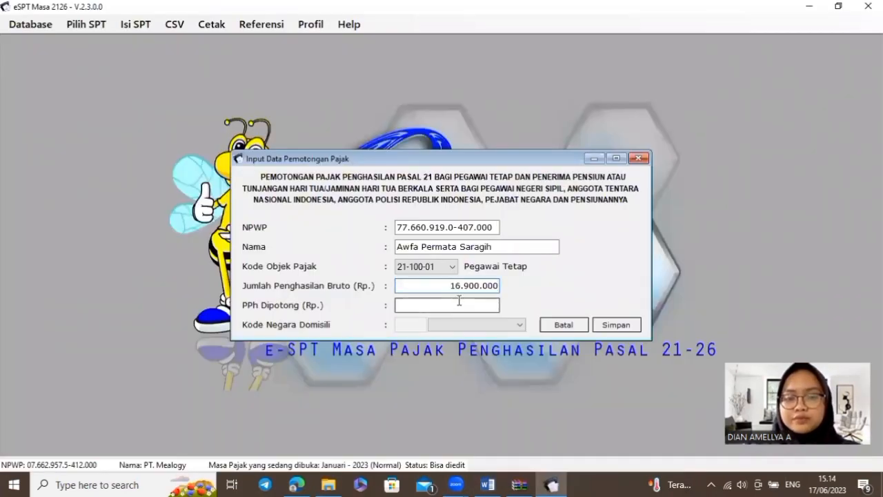
key(alt+Tab)
scroll(469, 300, down, 5)
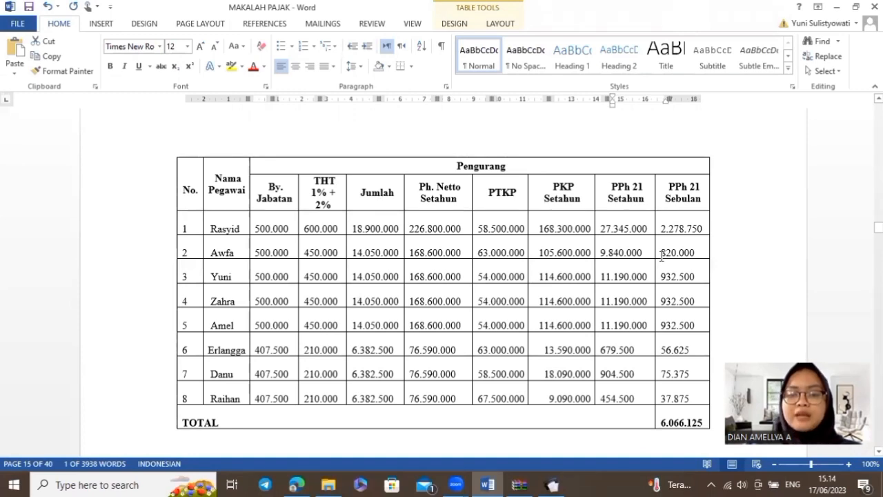
key(ctrl+a)
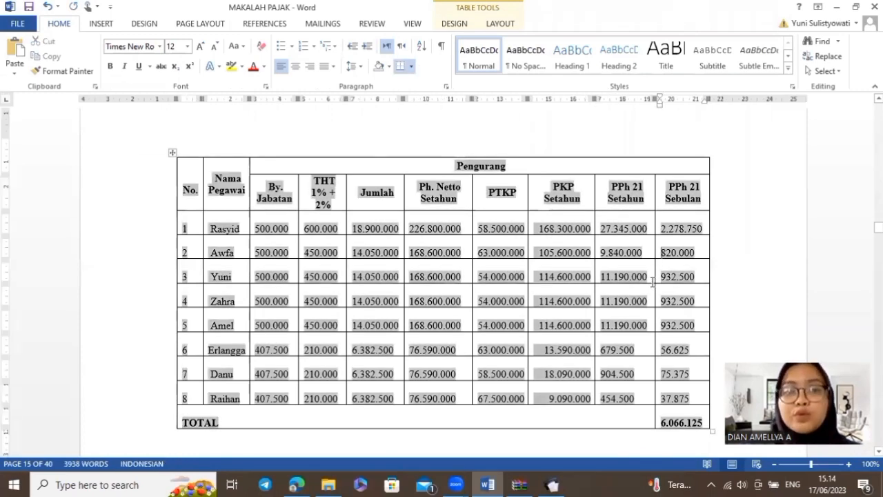
key(alt+Tab)
Enter 820.000 as the tax withheld and save the employee's deduction record
text(820000)
key(Tab)
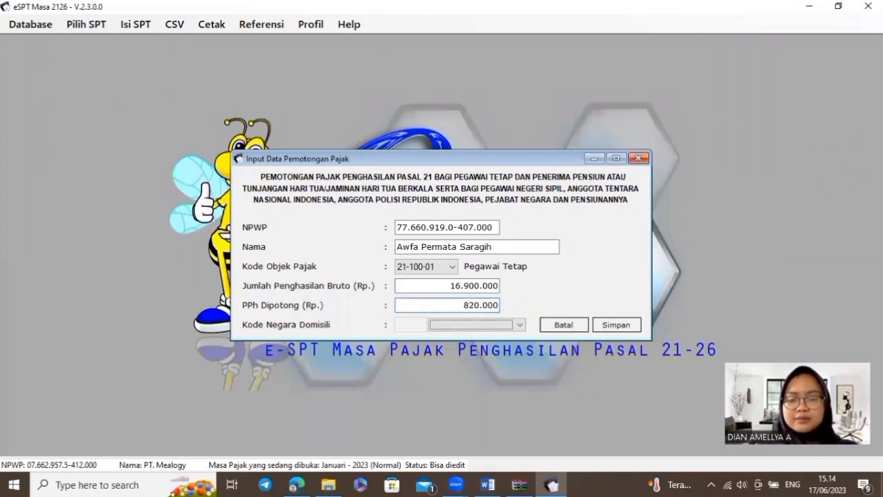
click(637, 329)
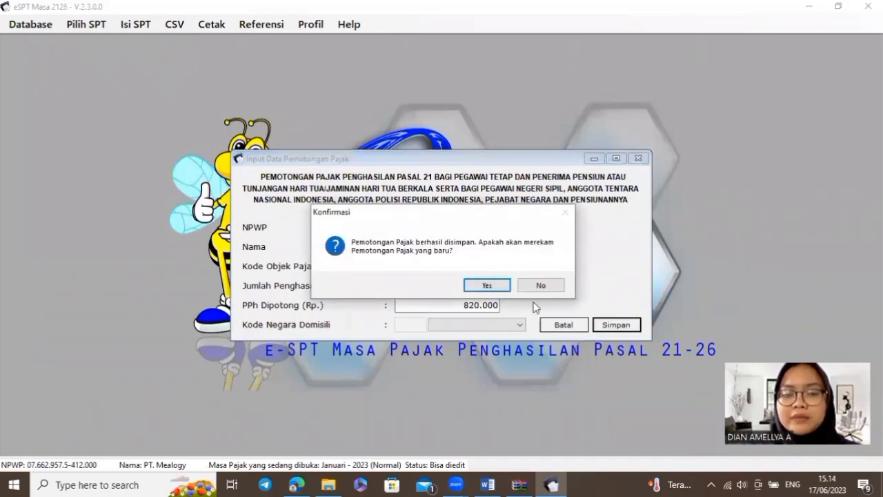
click(502, 285)
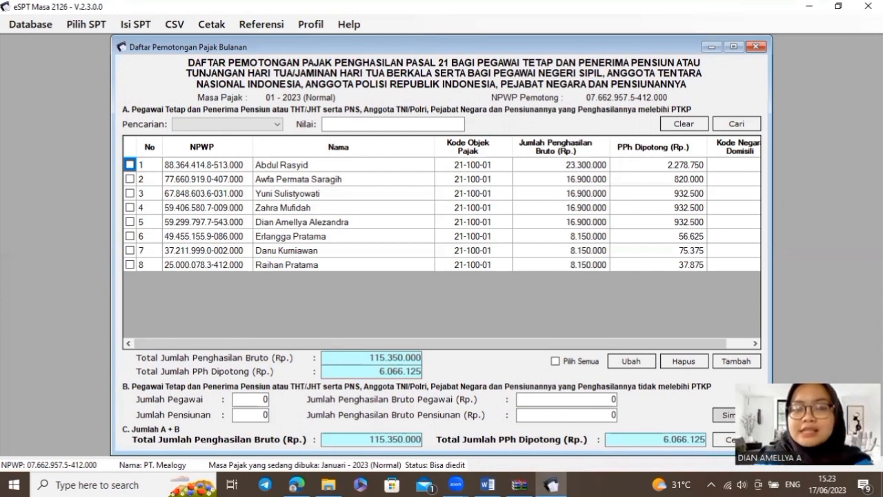
Save part B of the monthly deduction list and close the list
click(724, 415)
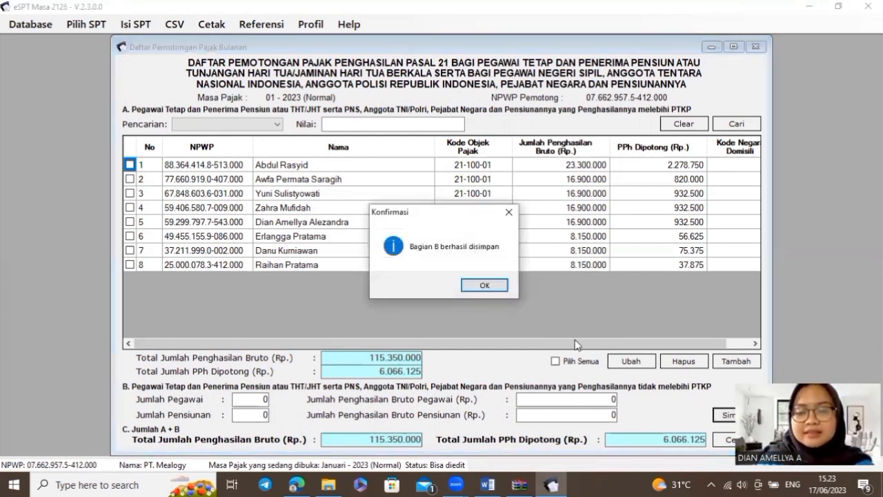
click(483, 285)
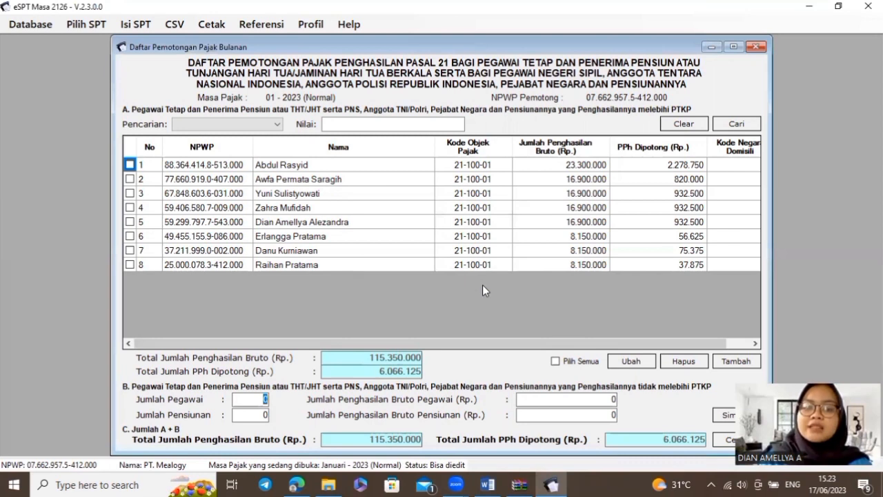
click(756, 47)
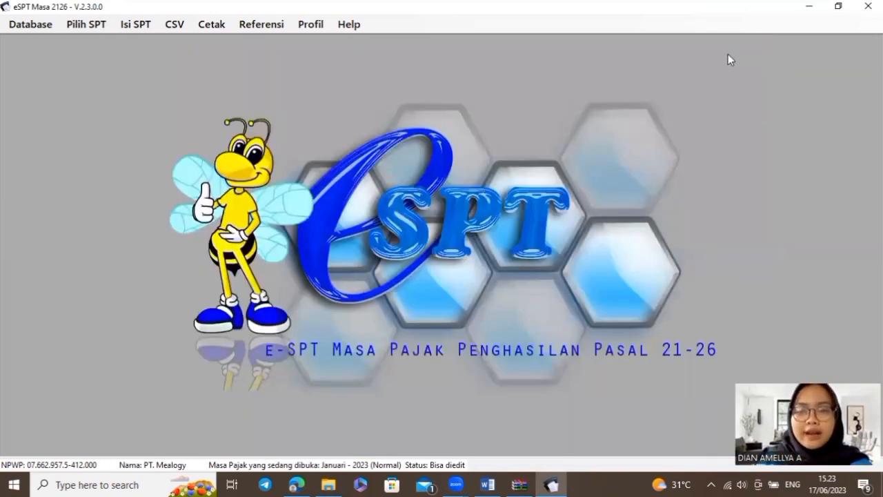
Review the SPT Induk (1721) totals for code 21-100-01, then close the form
click(120, 28)
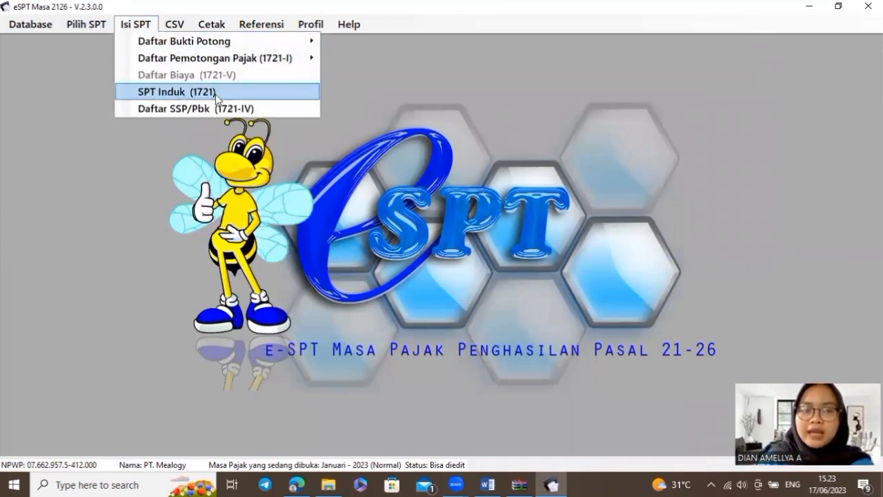
click(293, 96)
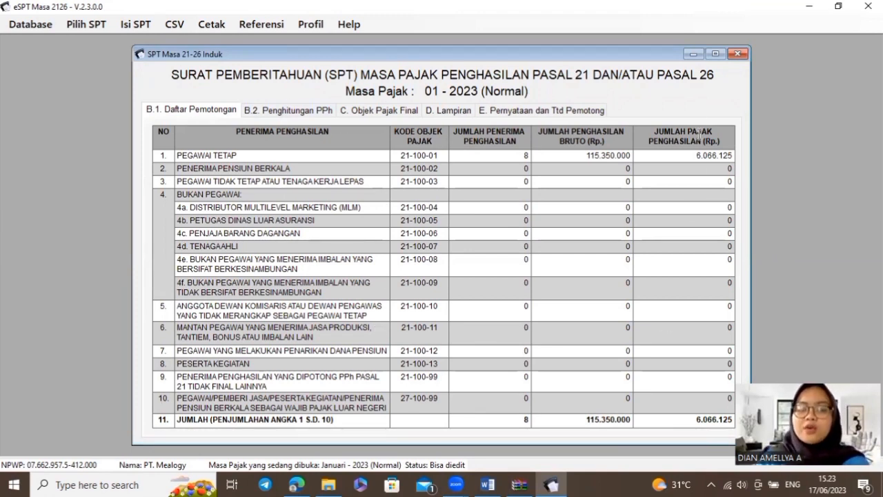
click(739, 54)
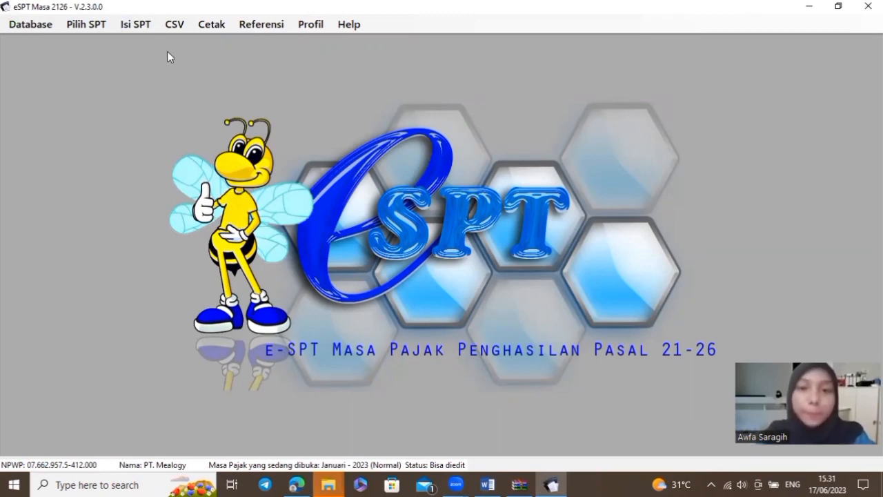
Open the Tidak Final (1721-II) slip list and create new slip 1.3-01.23-0000001
click(122, 27)
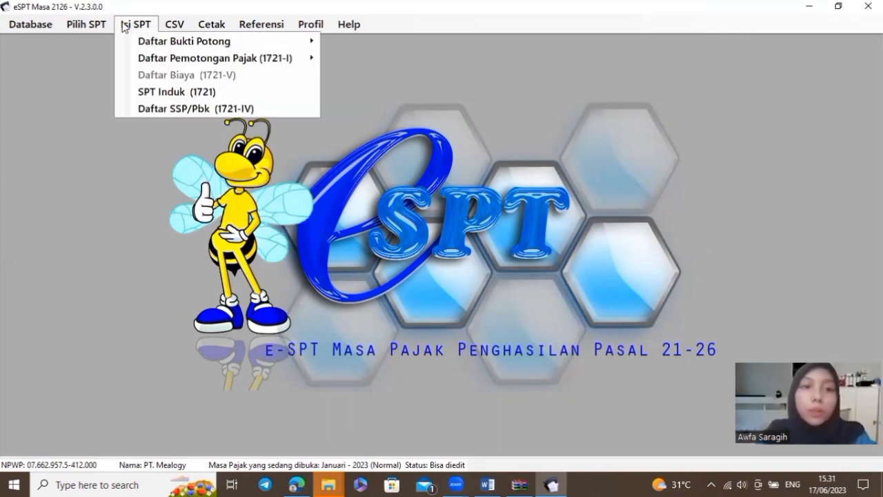
mouse_move(284, 46)
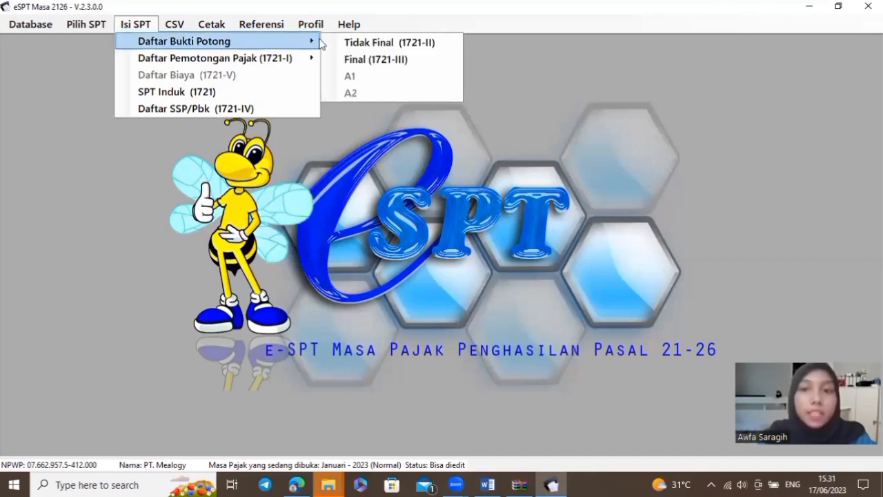
click(441, 42)
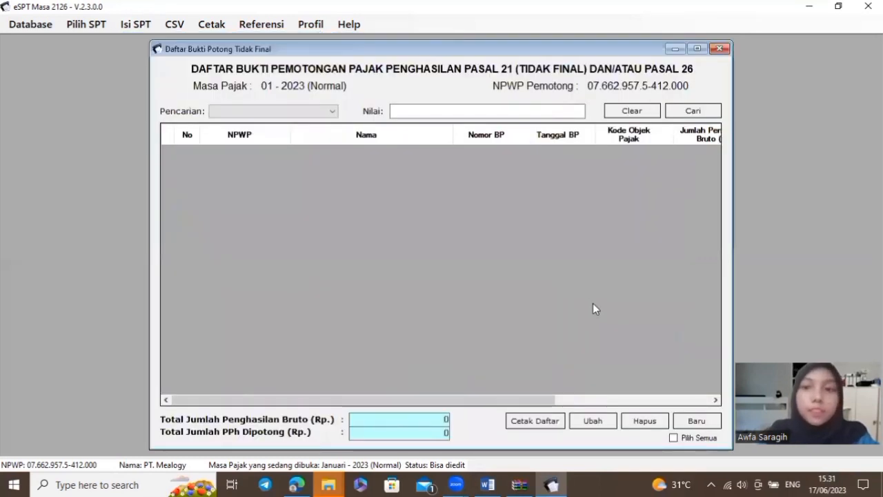
click(713, 425)
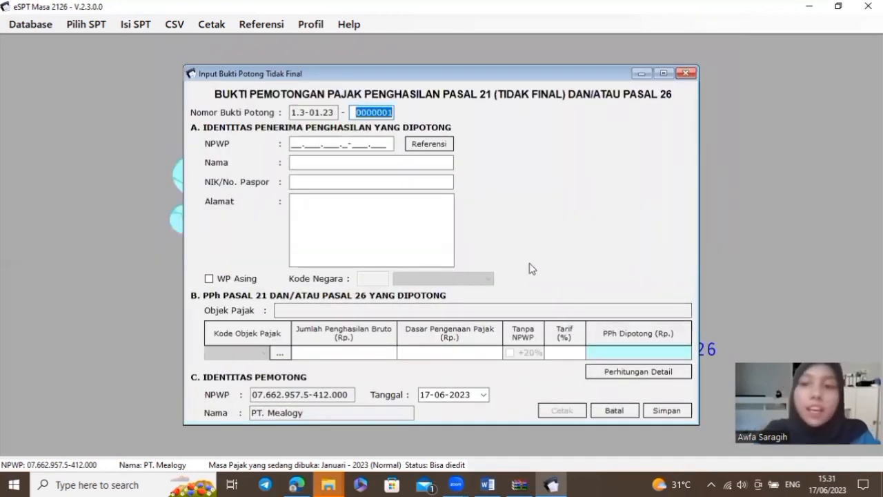
Cut the non-permanent worker's NPWP from item a) in the Word report and return to e-SPT
click(490, 485)
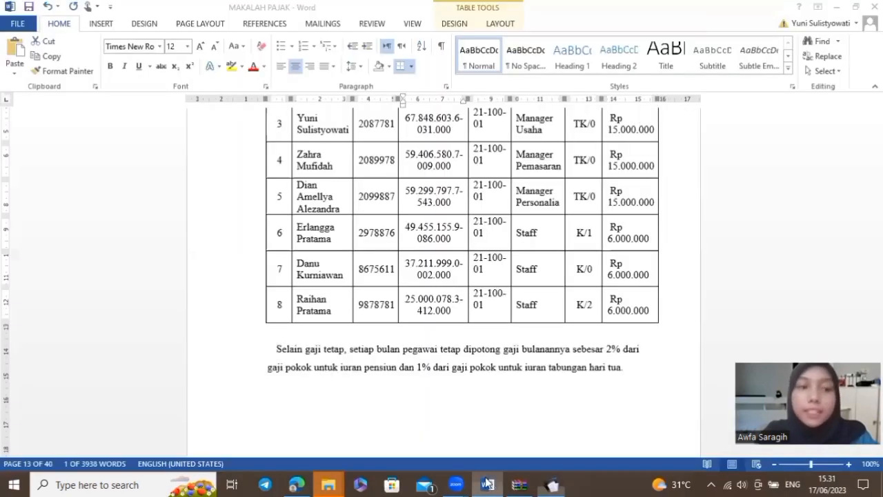
scroll(489, 403, down, 10)
scroll(490, 402, down, 15)
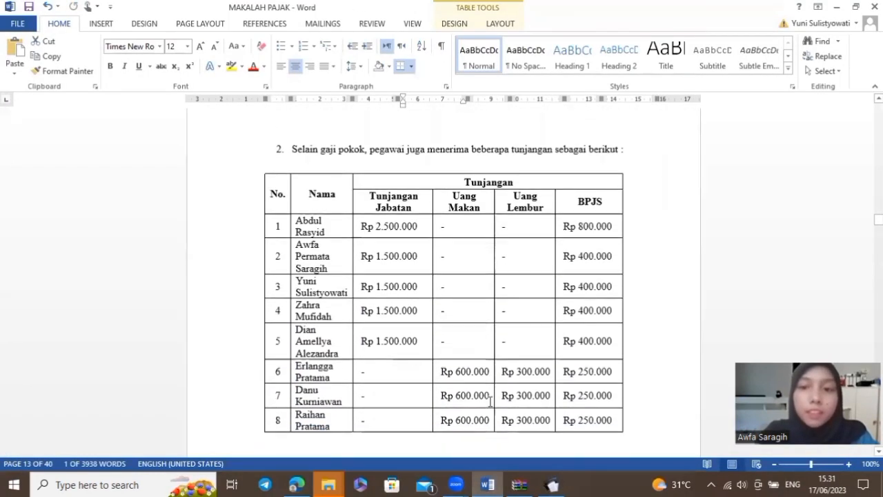
scroll(490, 400, down, 8)
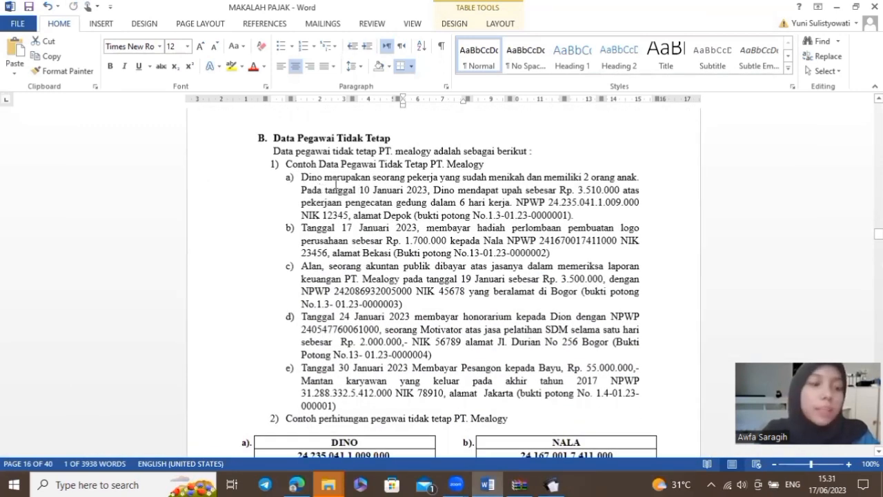
click(550, 202)
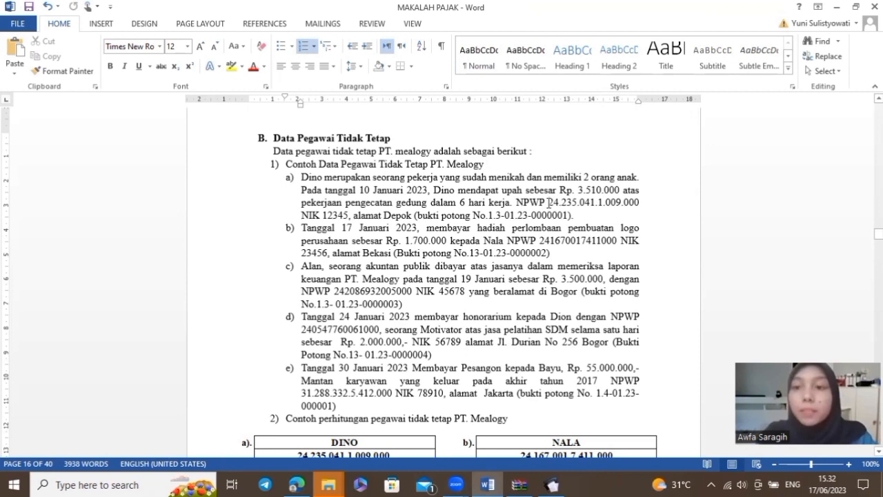
drag(548, 202, 635, 202)
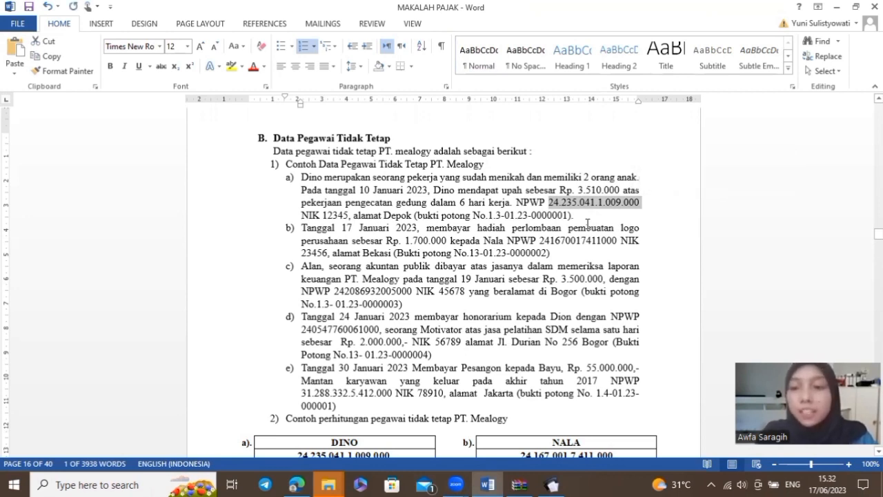
key(Delete)
key(alt)
key(alt+Tab)
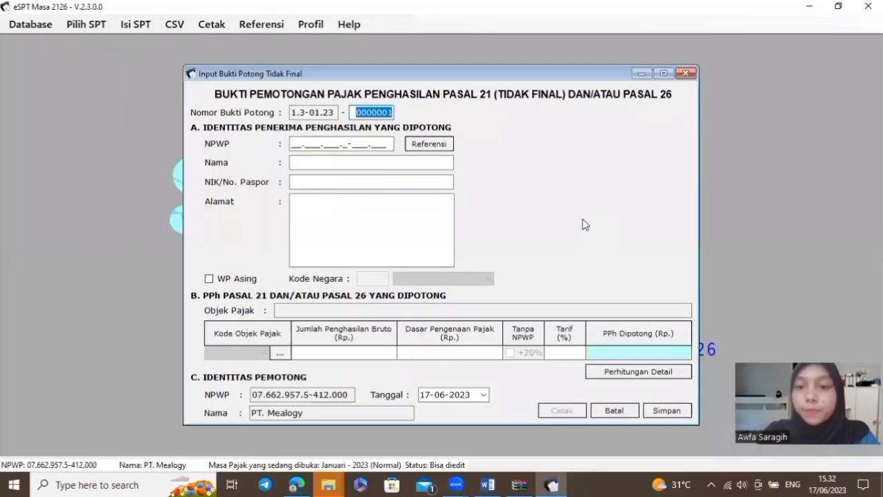
Paste the worker's NPWP into the slip, enter the NIK, and begin the address
click(307, 145)
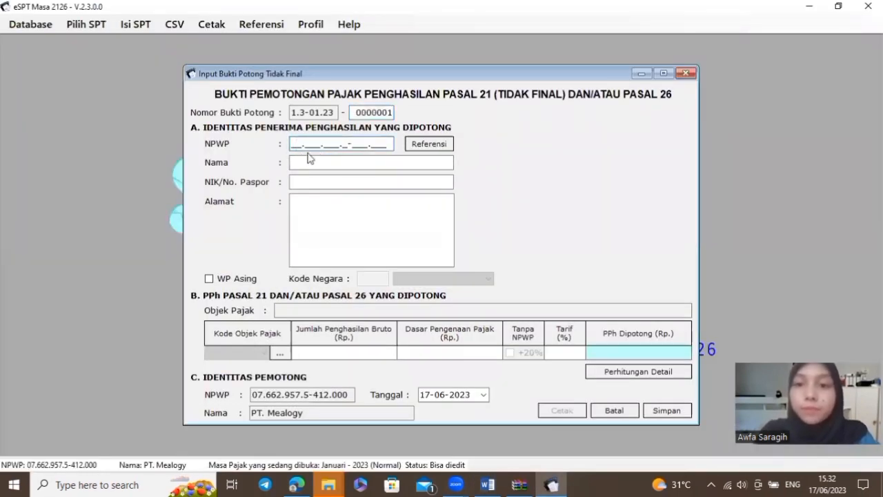
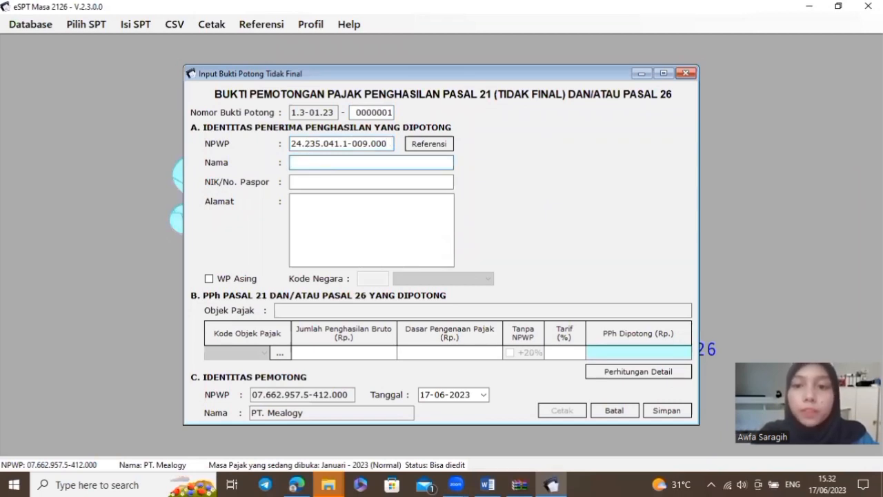
click(299, 182)
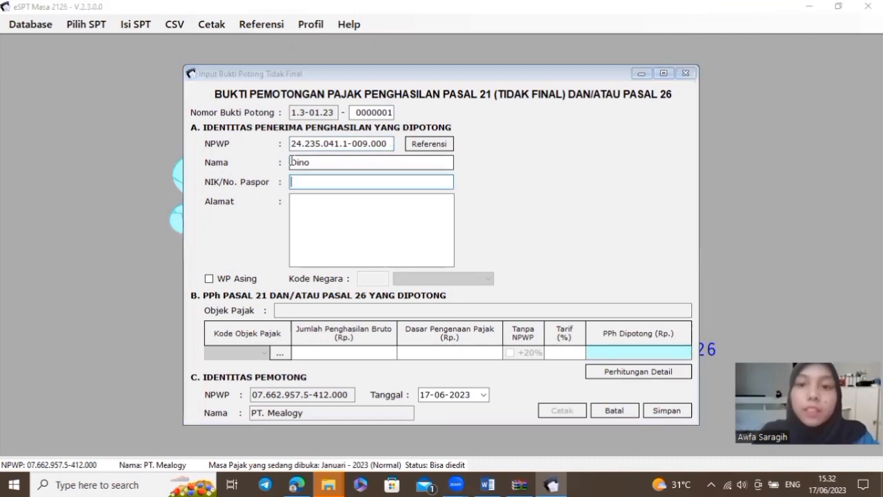
key(alt+Tab)
scroll(338, 178, down, 1)
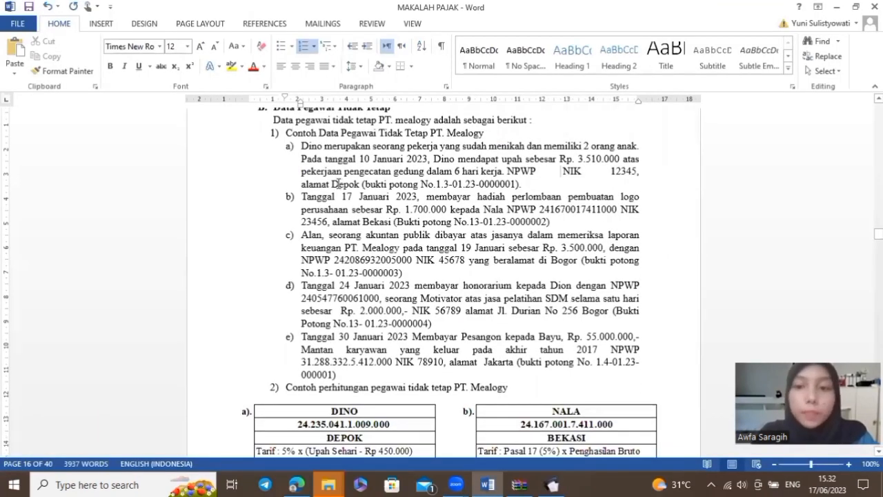
key(alt+Tab)
text(123)
click(325, 217)
text(D)
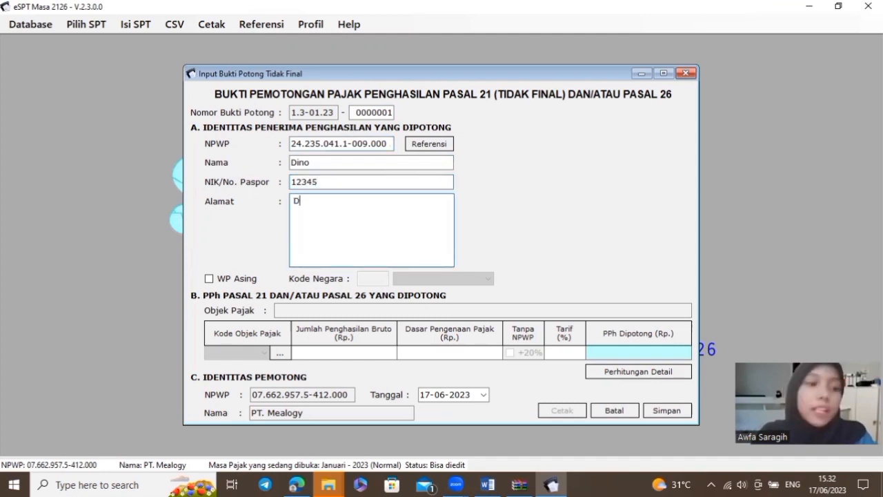
text(epok)
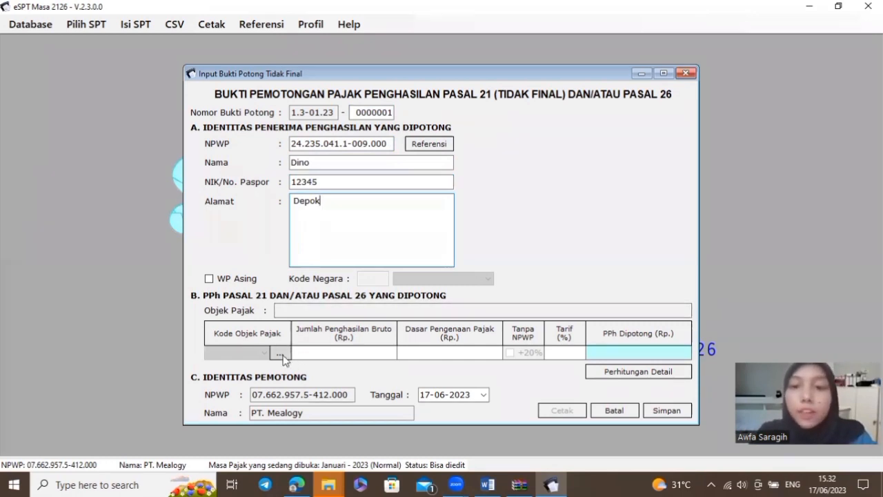
Assign tax object code 21-100-03 for casual worker wages and accept the calculation prompt
click(280, 353)
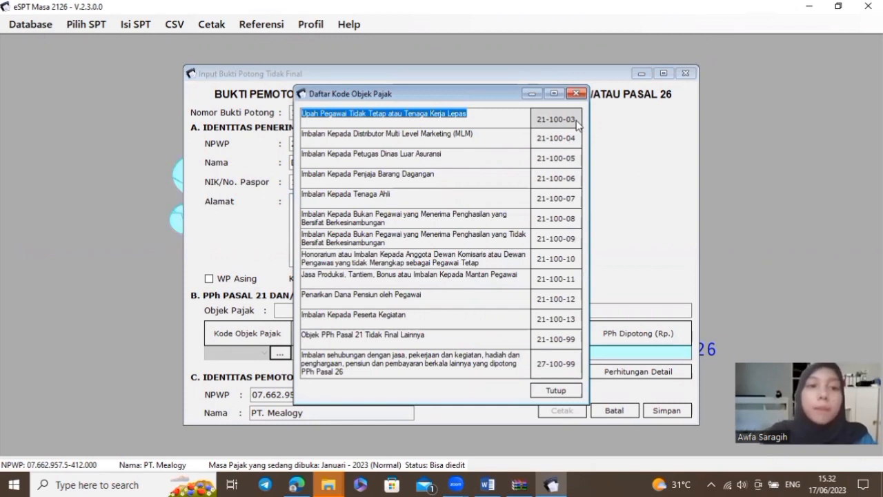
double_click(577, 121)
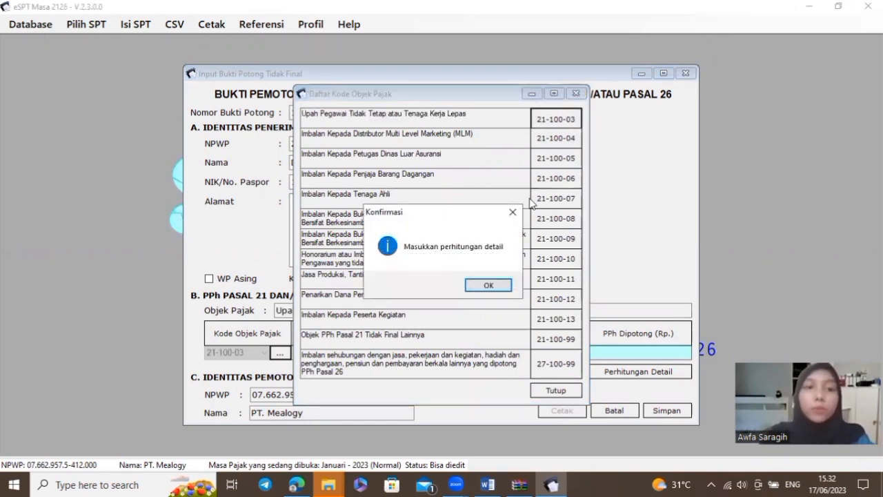
click(489, 285)
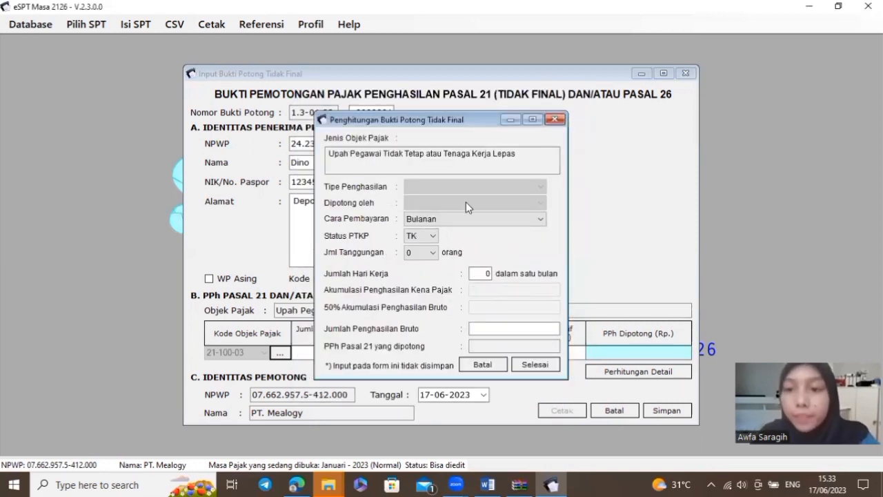
Set payment method Tidak Bulanan, PTKP status K, 2 dependants and 6 working days
click(540, 221)
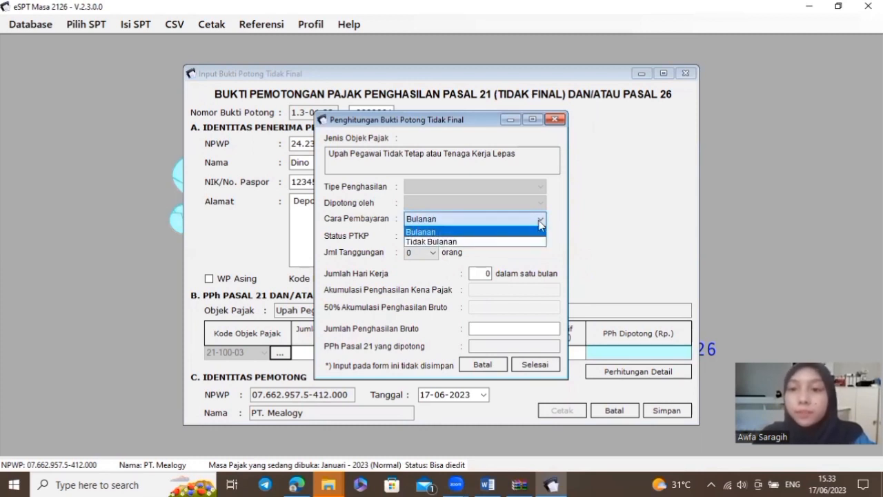
click(463, 248)
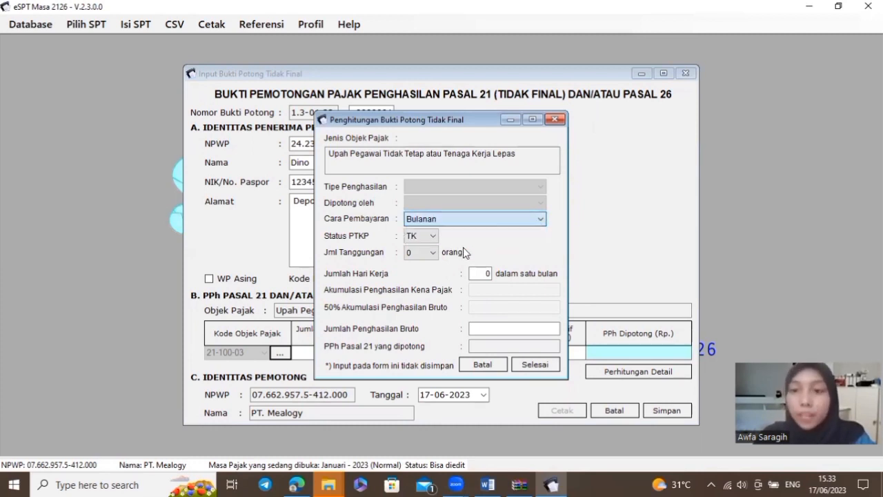
click(455, 218)
click(454, 241)
click(433, 238)
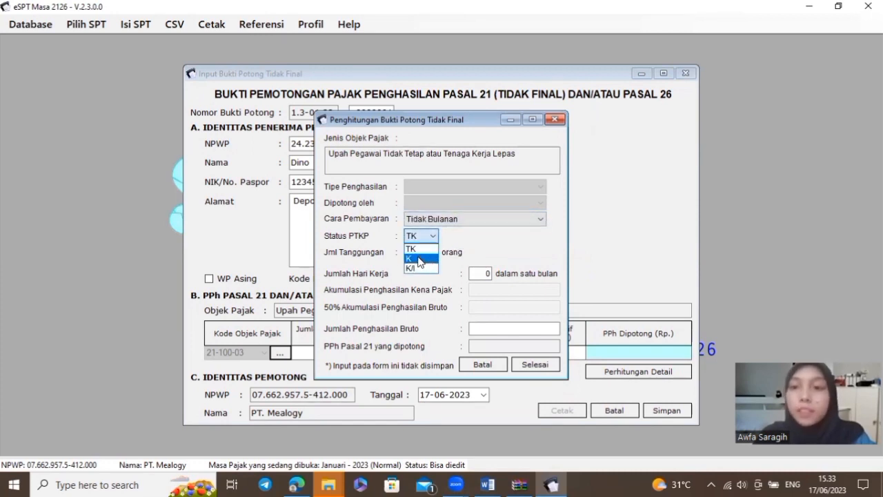
click(419, 259)
click(432, 256)
click(418, 285)
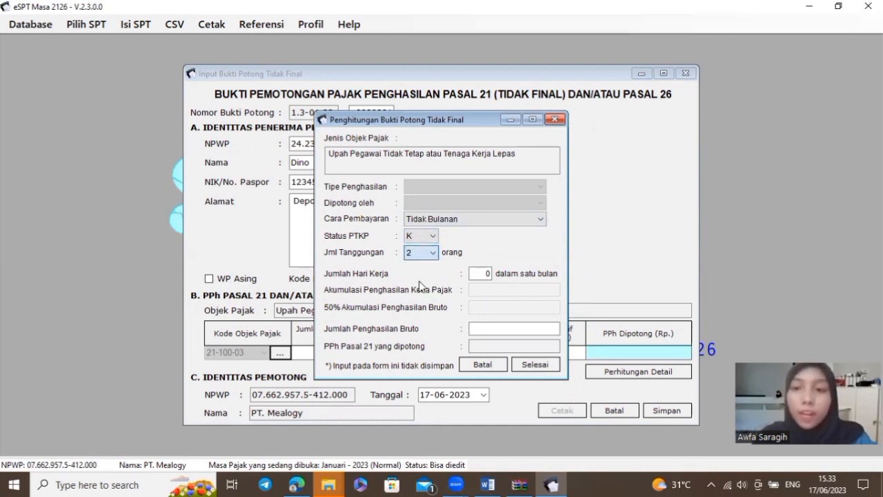
click(481, 273)
text(6)
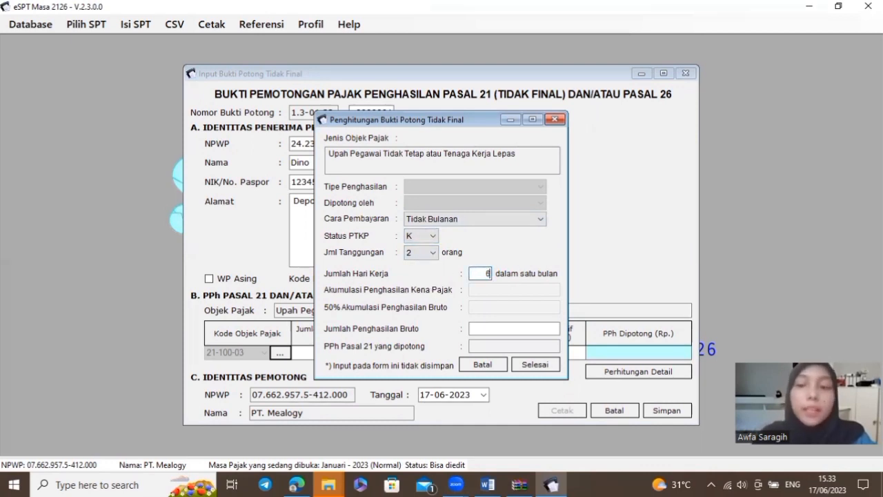
Enter 3510000 as gross income after checking the wage in the Word report
click(507, 327)
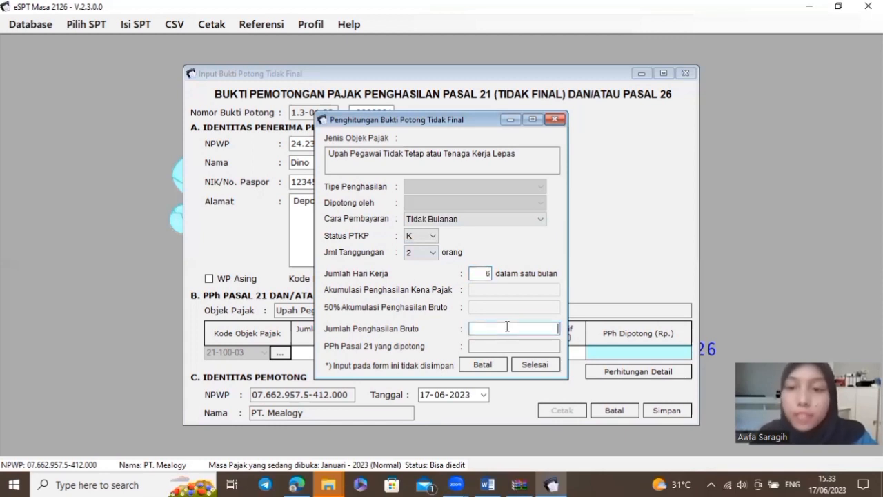
key(alt+Tab)
scroll(508, 326, down, 1)
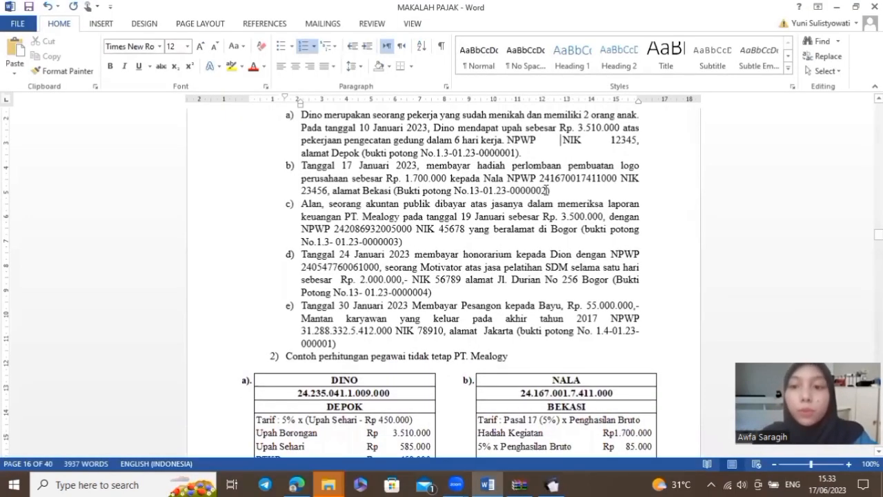
scroll(390, 162, up, 1)
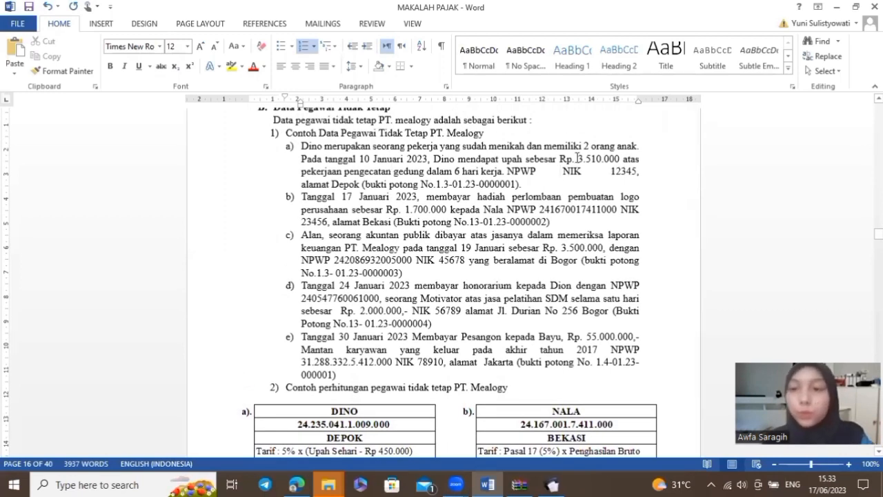
key(alt+Tab)
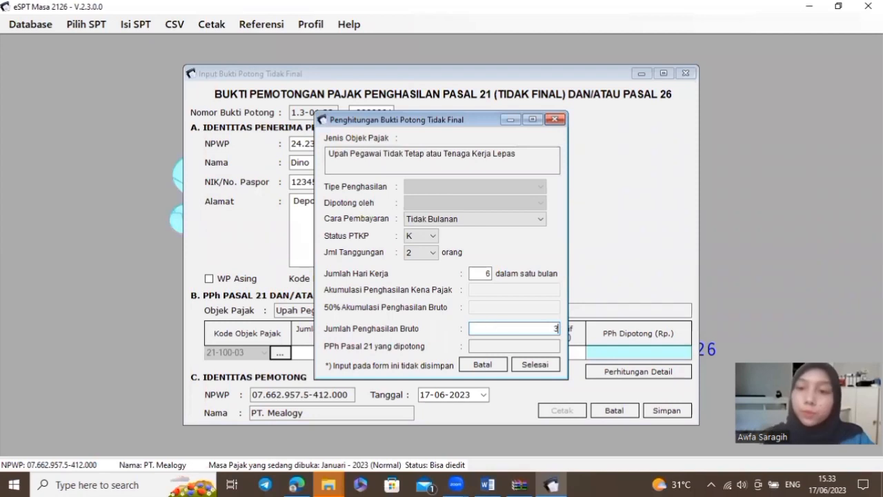
text(510000)
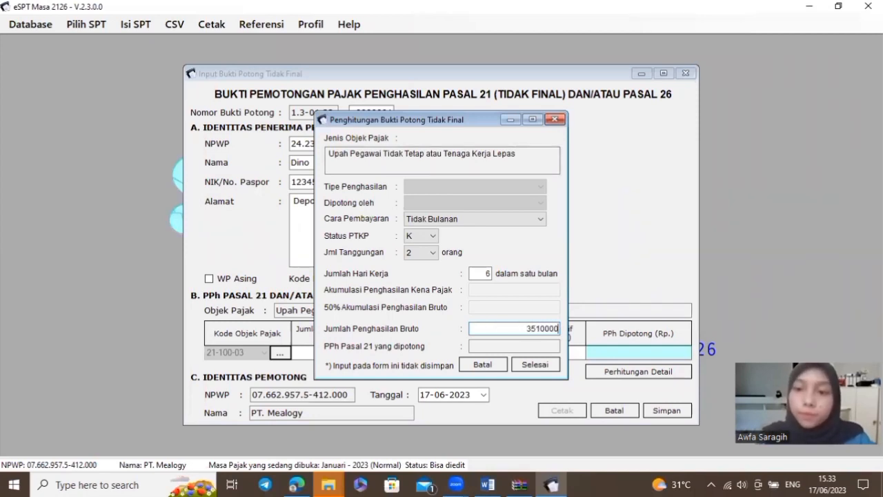
key(Return)
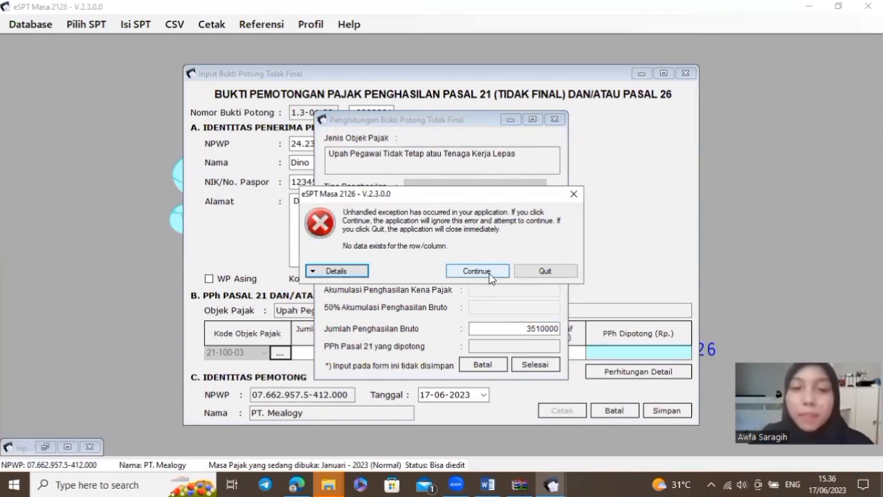
Dismiss the unhandled-exception error and minimise the calculation and slip input forms
click(492, 273)
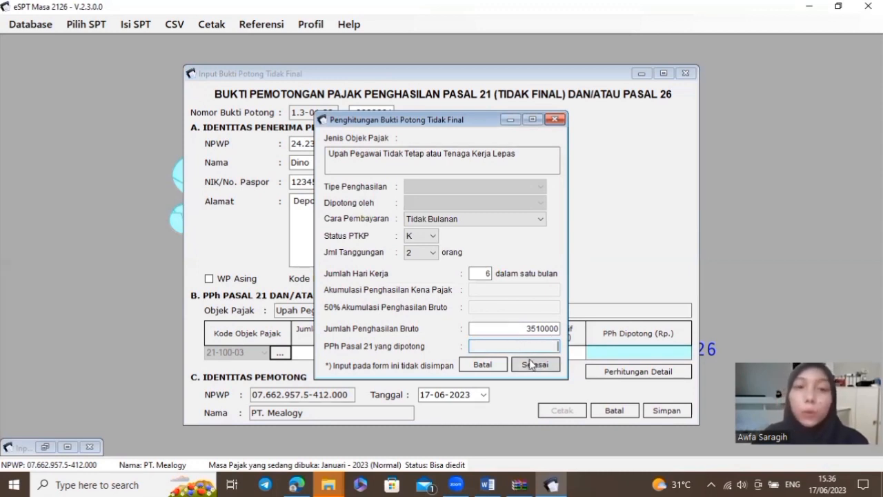
click(511, 120)
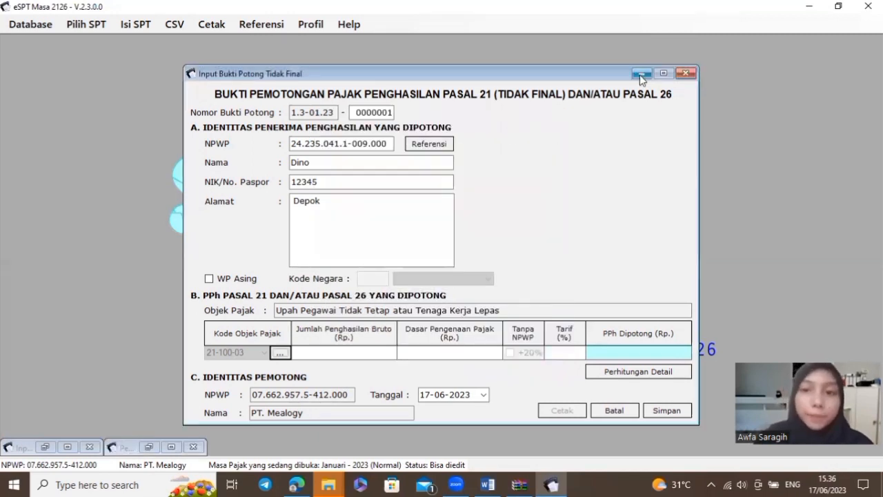
click(641, 74)
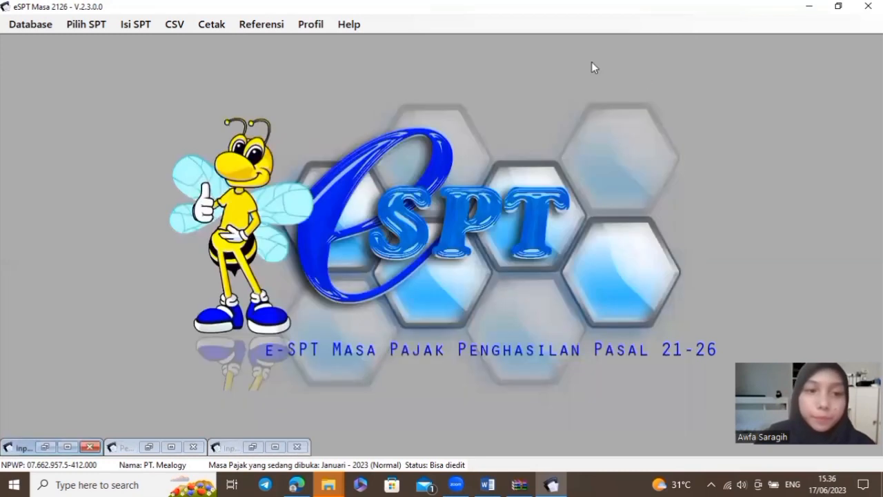
Start a new PTKP reference entry of 54.000.000 with 4.500.000 per dependant
click(279, 26)
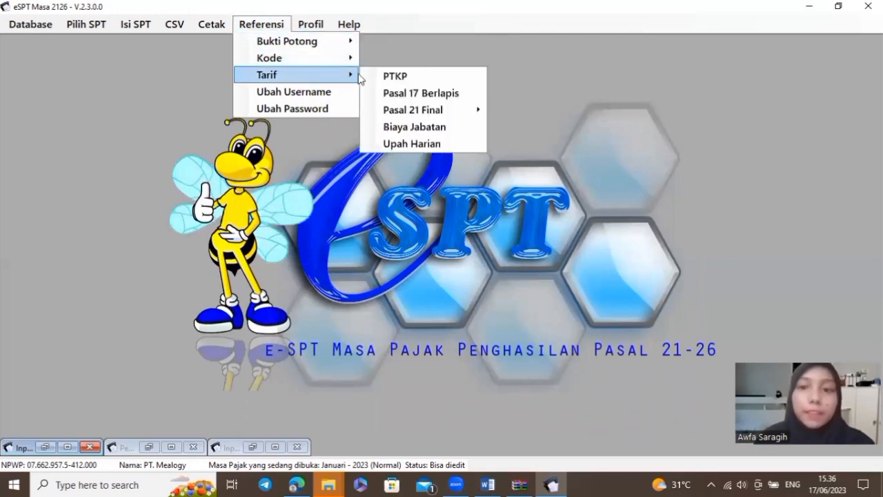
click(437, 76)
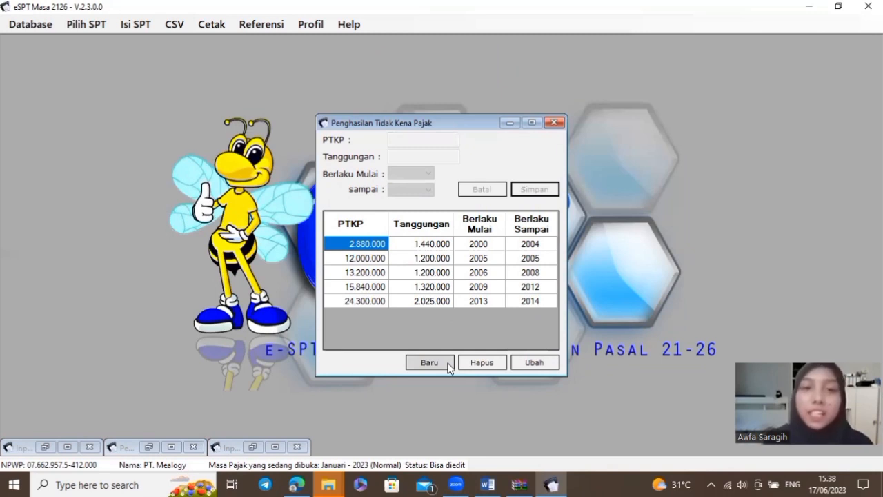
click(448, 363)
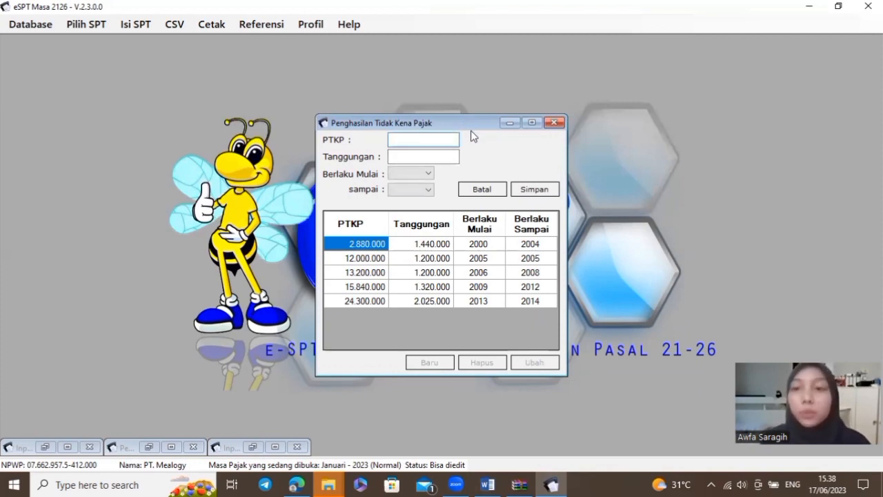
text(54.000.00)
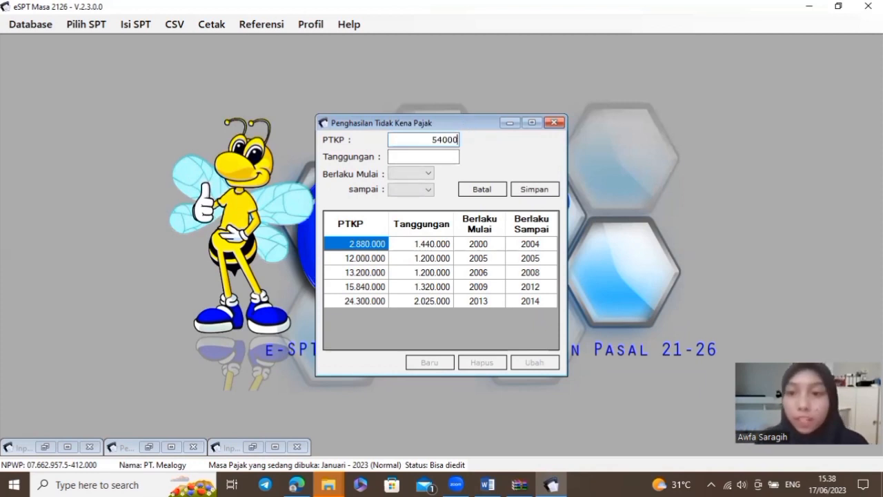
text(0)
key(Tab)
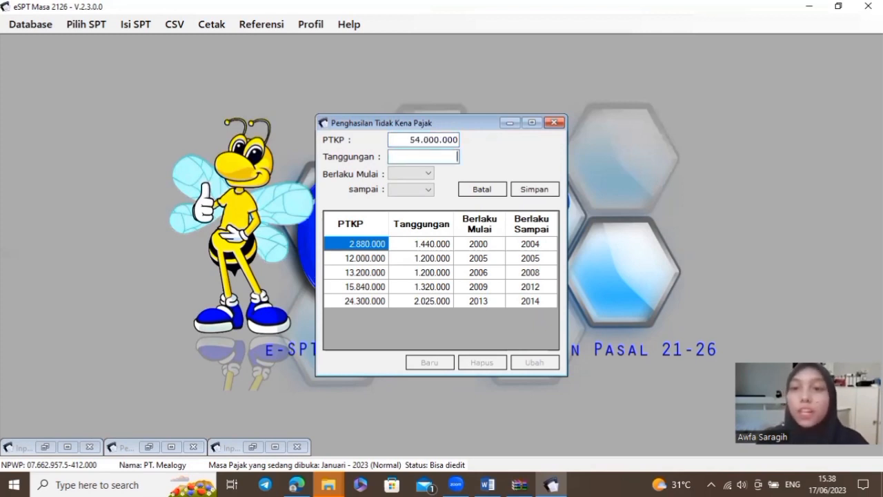
text(4500000)
Set the entry's validity to 2020–2025, save it, and close the PTKP table
click(428, 173)
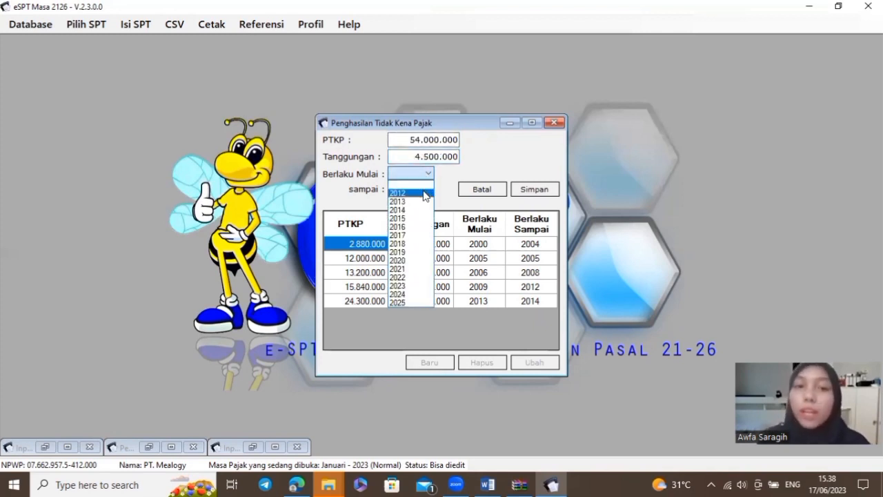
click(406, 261)
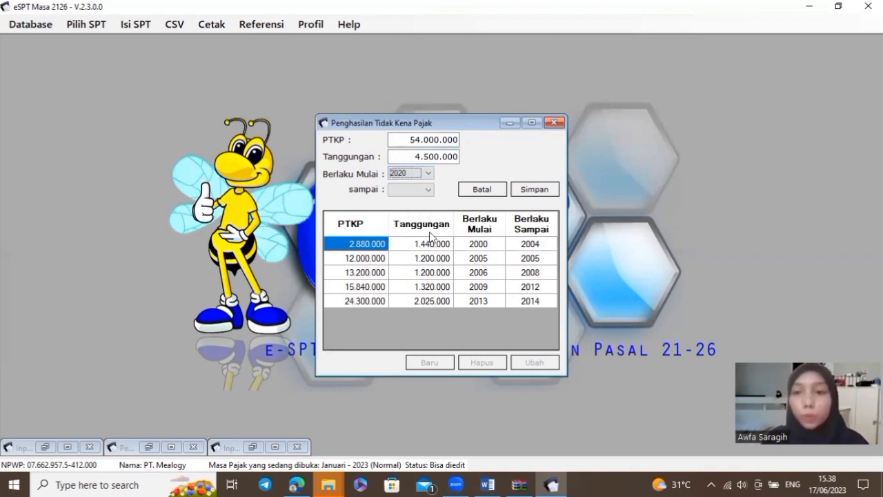
click(428, 190)
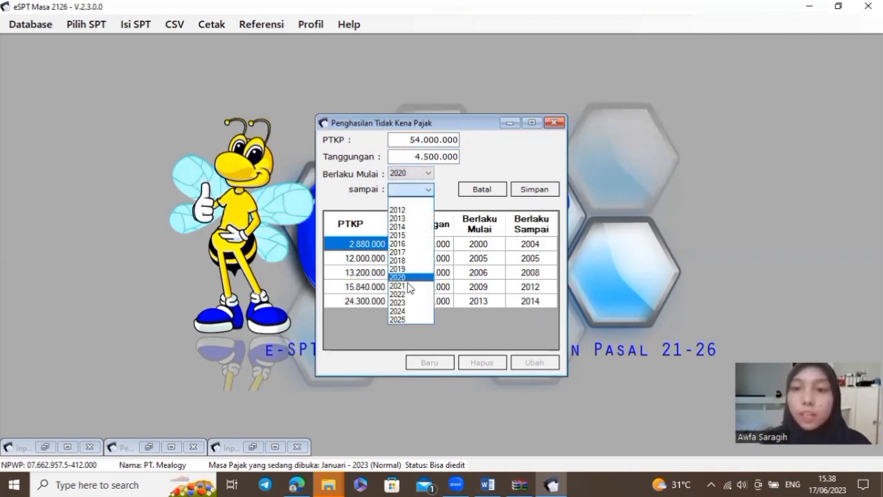
click(404, 319)
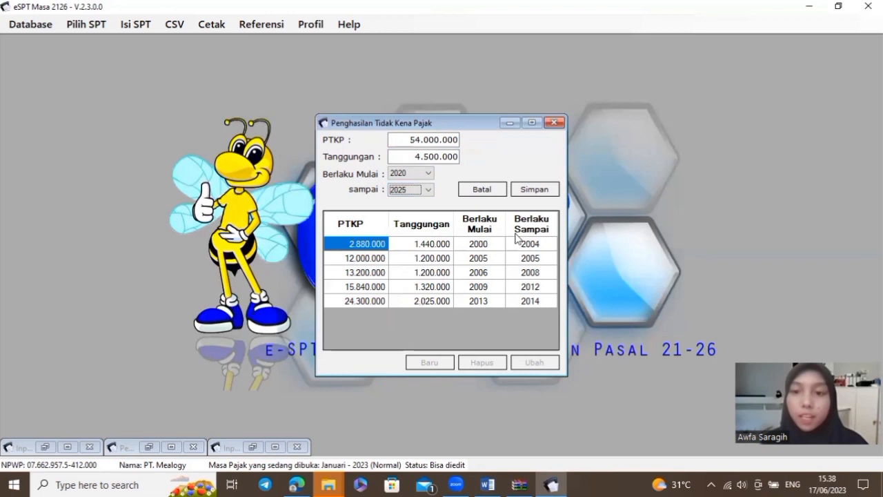
click(553, 192)
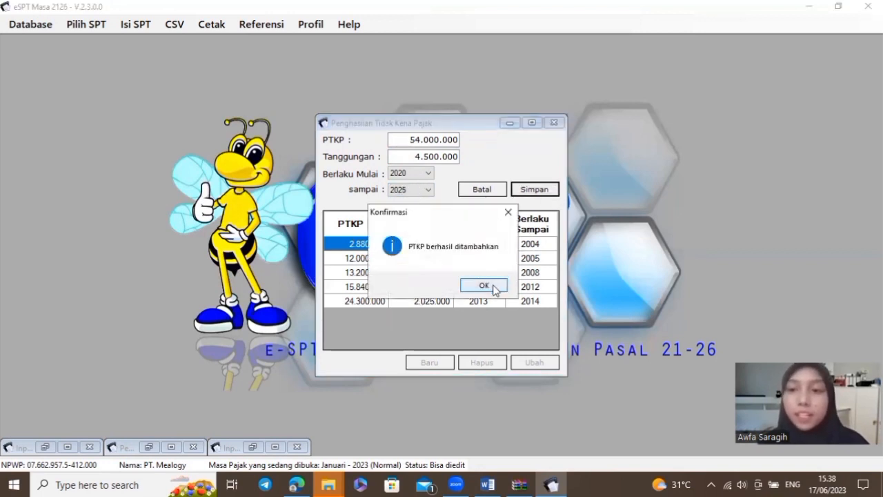
click(492, 285)
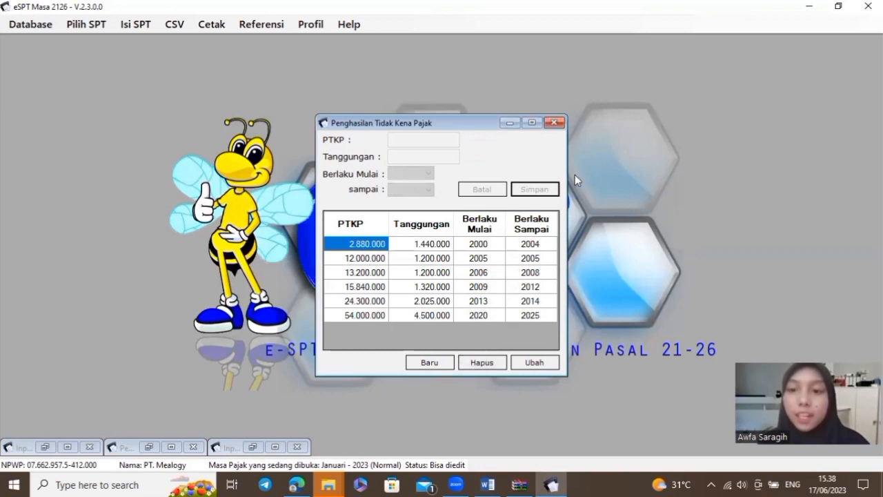
click(553, 123)
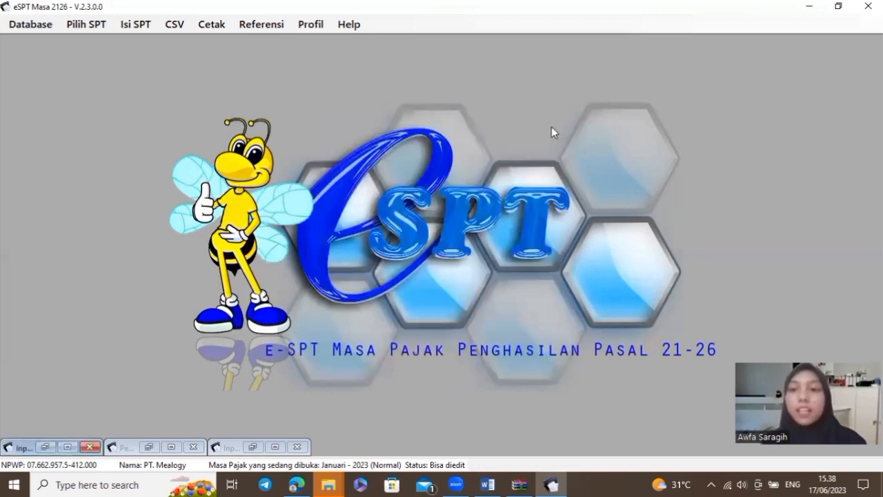
Open the Pasal 17 Berlapis rate table under Referensi > Tarif
click(281, 20)
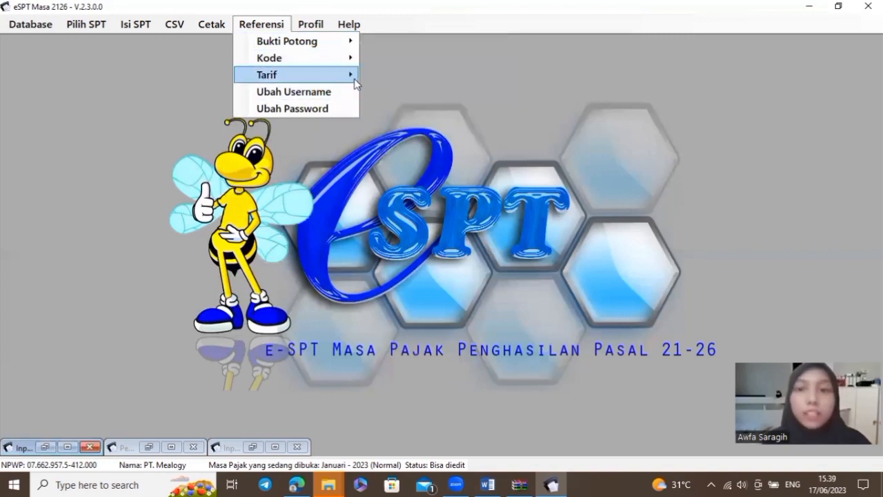
mouse_move(354, 78)
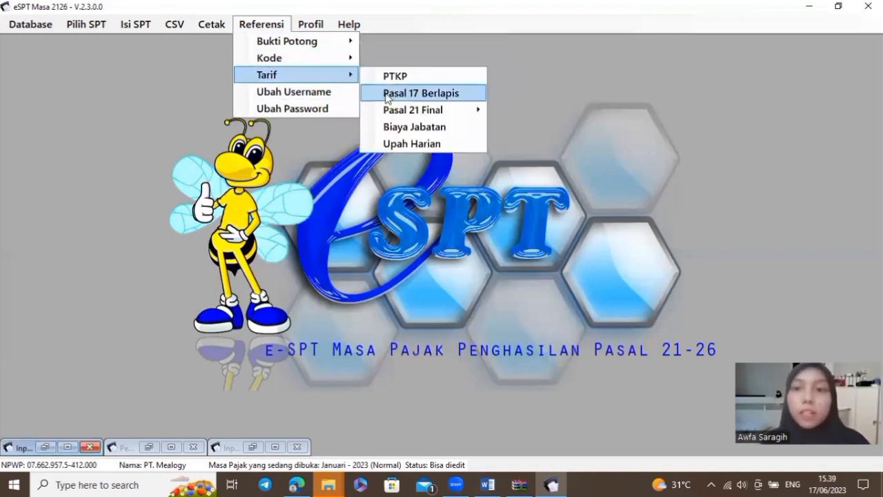
click(464, 94)
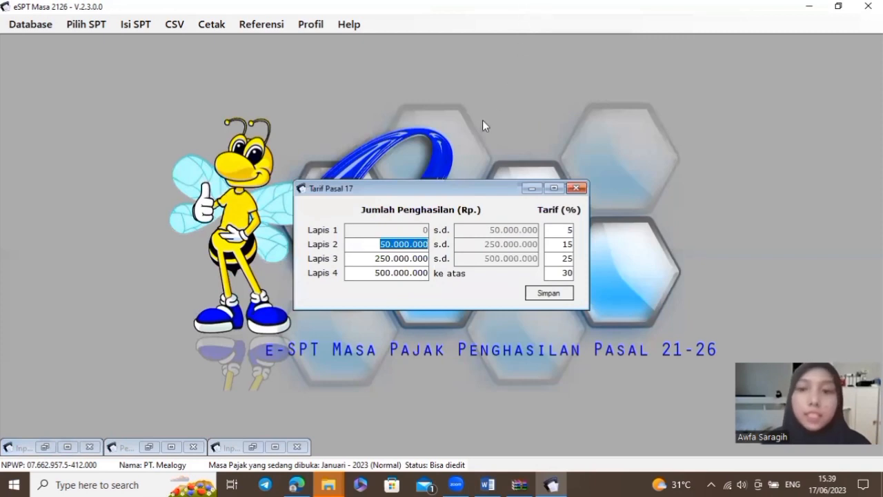
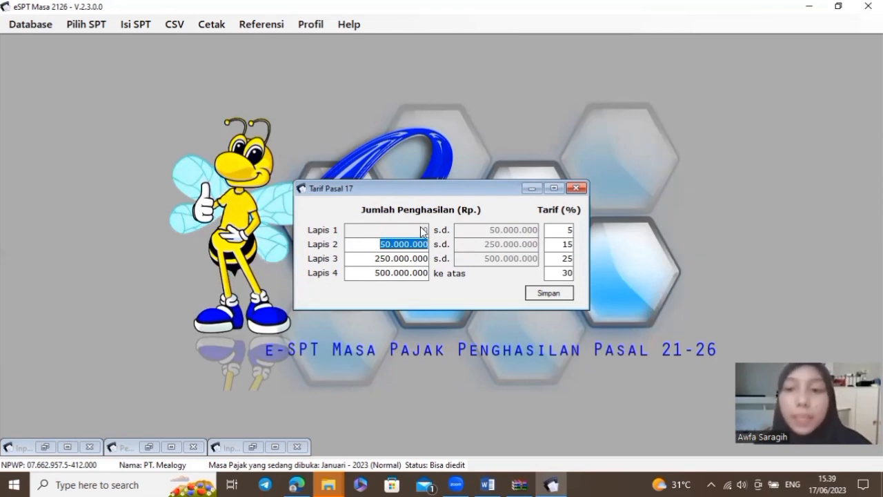
Change the Pasal 17 Lapis 2 limit to 60000000, save the rates and close the table
text(6000000)
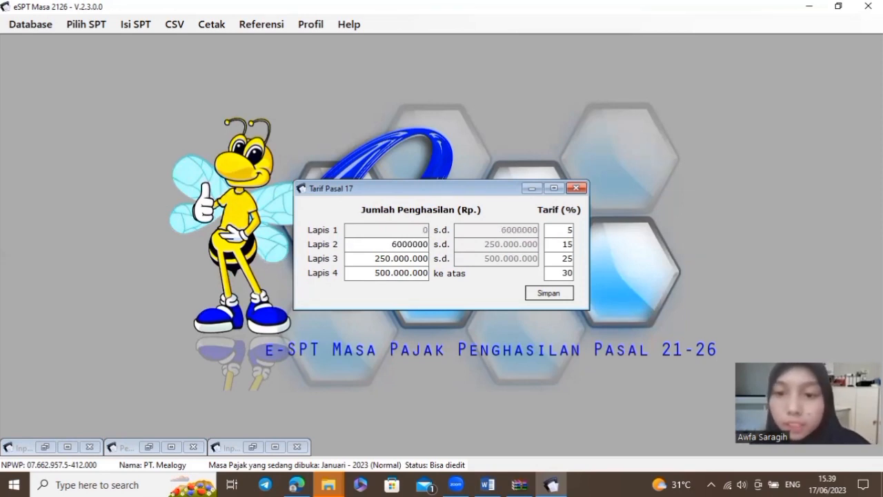
text(0)
key(Tab)
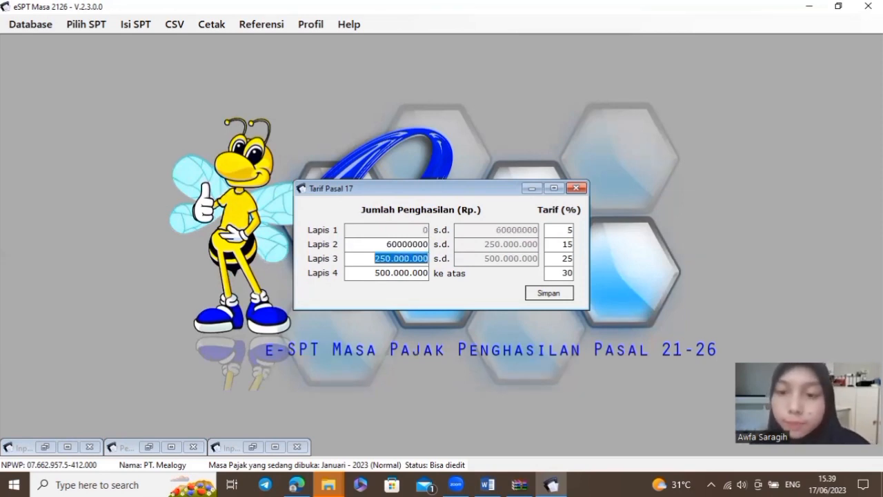
click(570, 295)
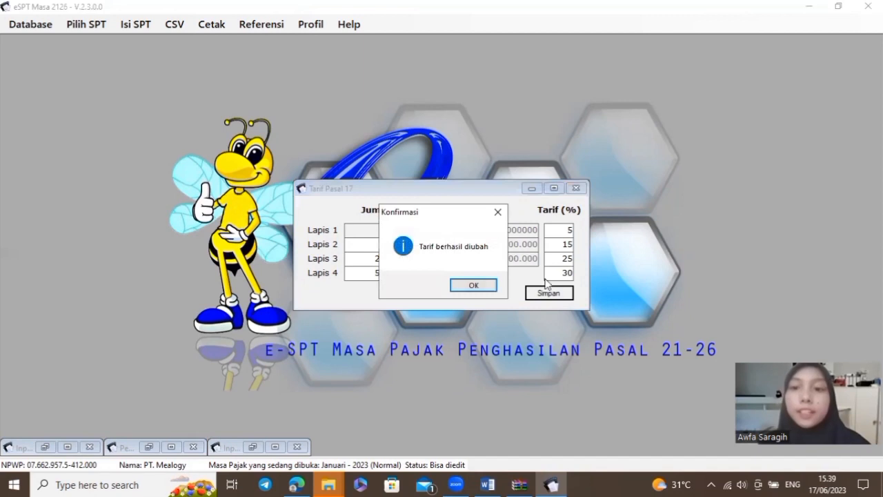
click(485, 285)
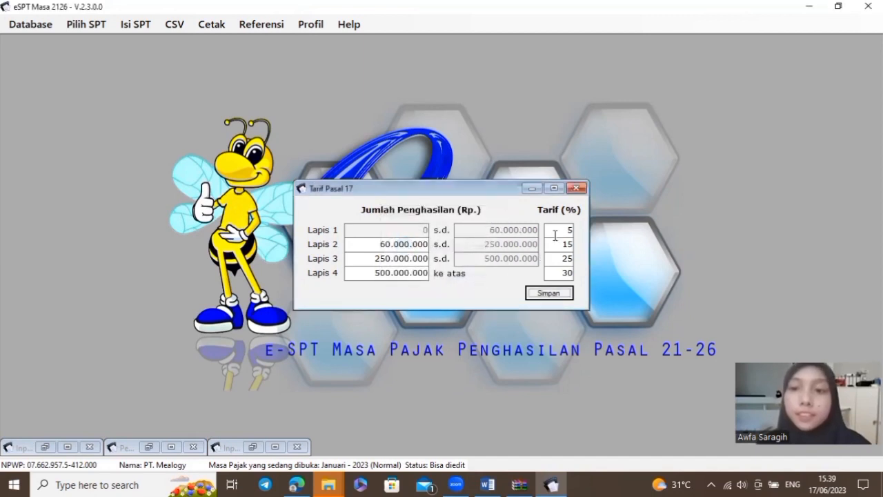
click(577, 188)
From the Tidak Final (1721-II) slip list, start new slip 1.3-01.23-0000001
click(135, 25)
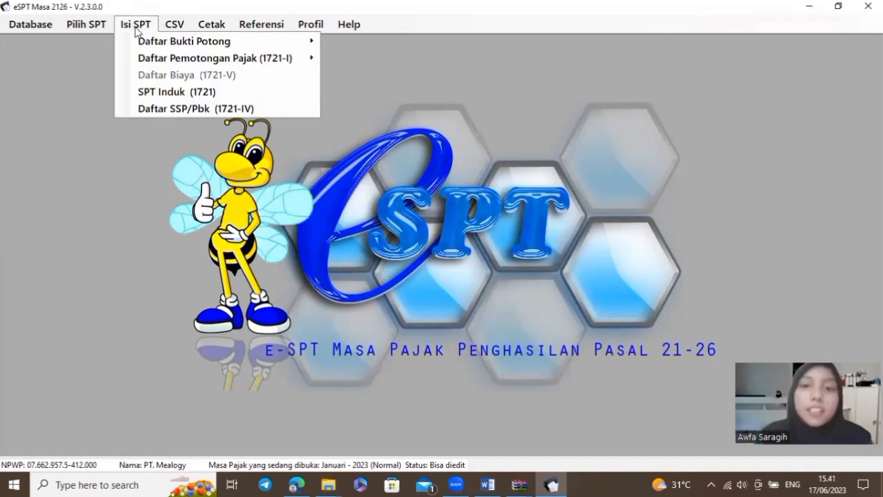
mouse_move(266, 46)
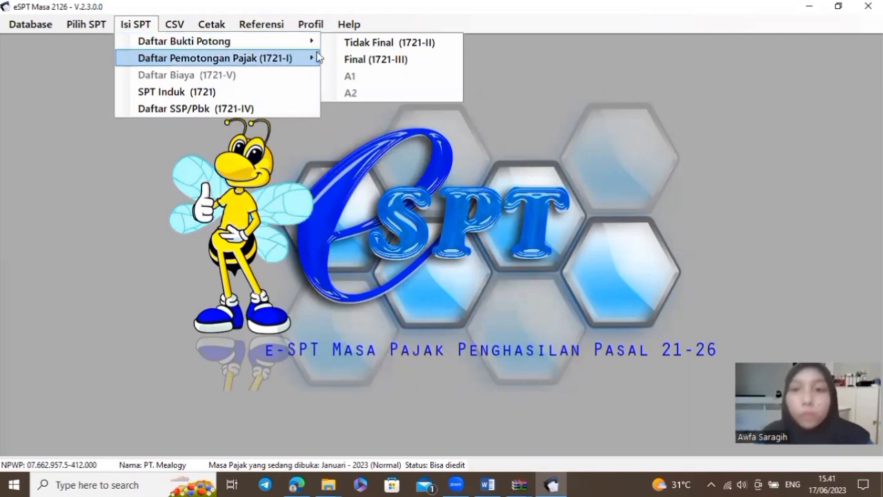
click(384, 42)
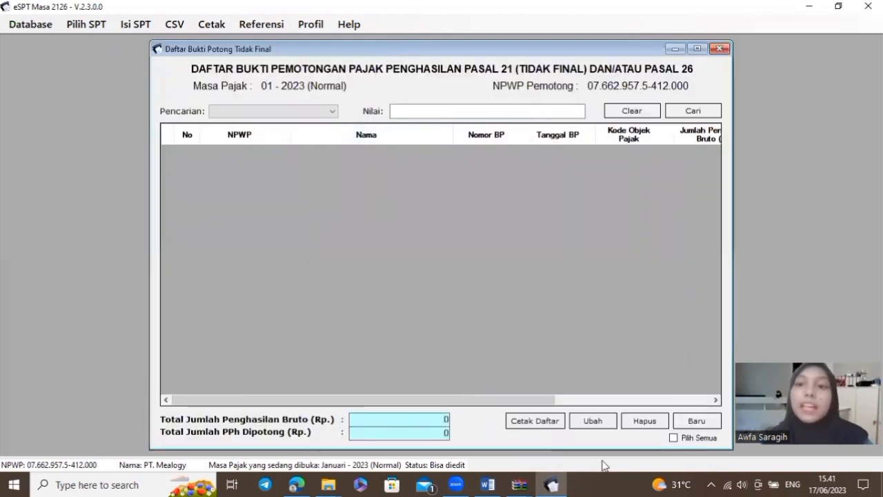
click(713, 423)
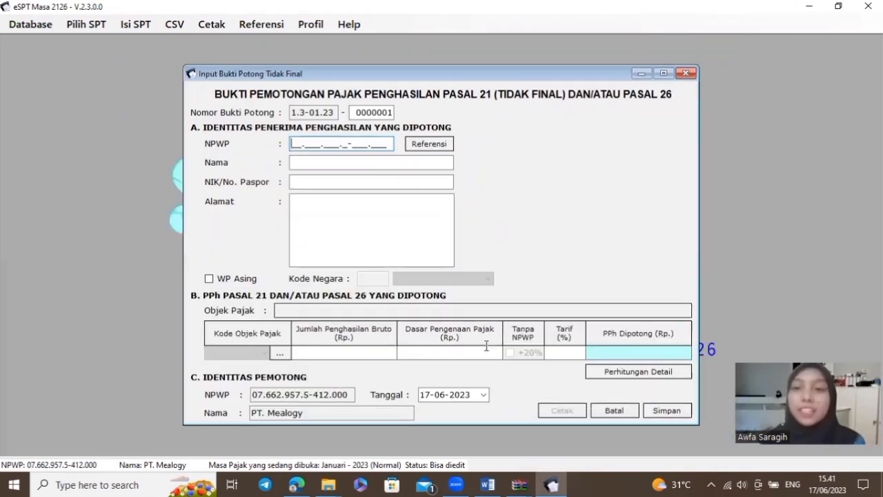
Copy the first recipient's NPWP from the Word notes into the slip's NPWP field
click(488, 484)
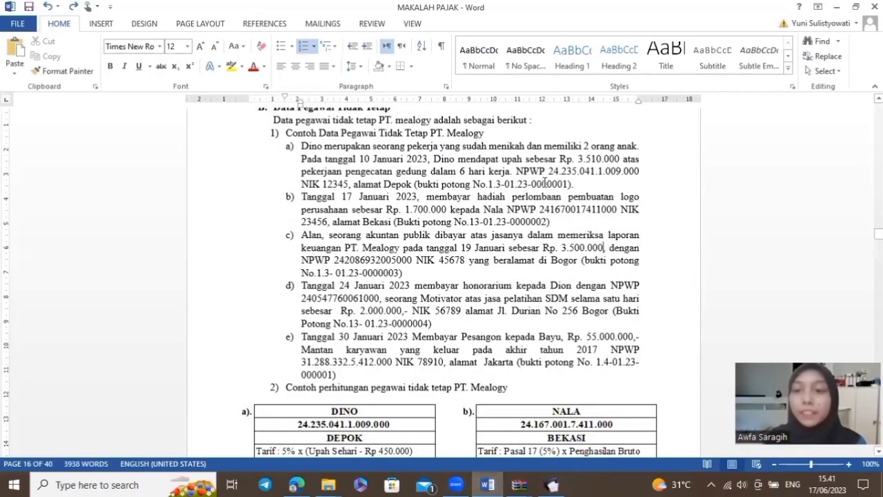
drag(549, 173, 640, 174)
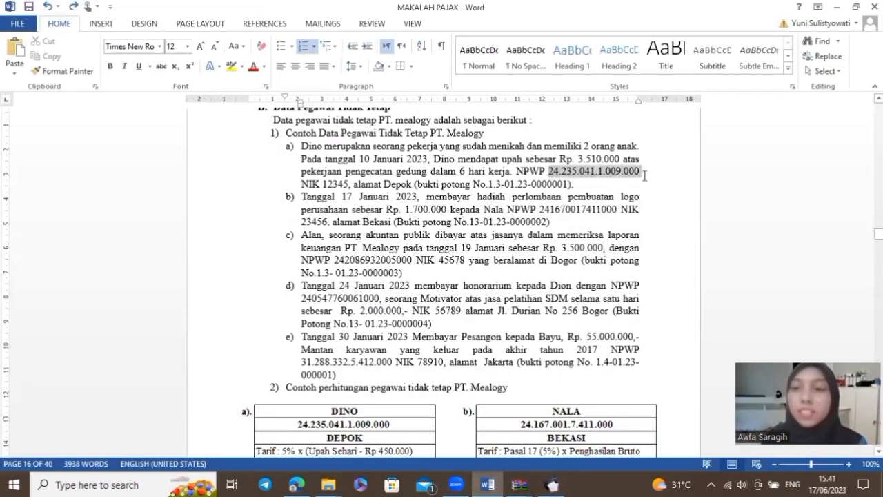
key(ctrl+c)
key(alt+Tab)
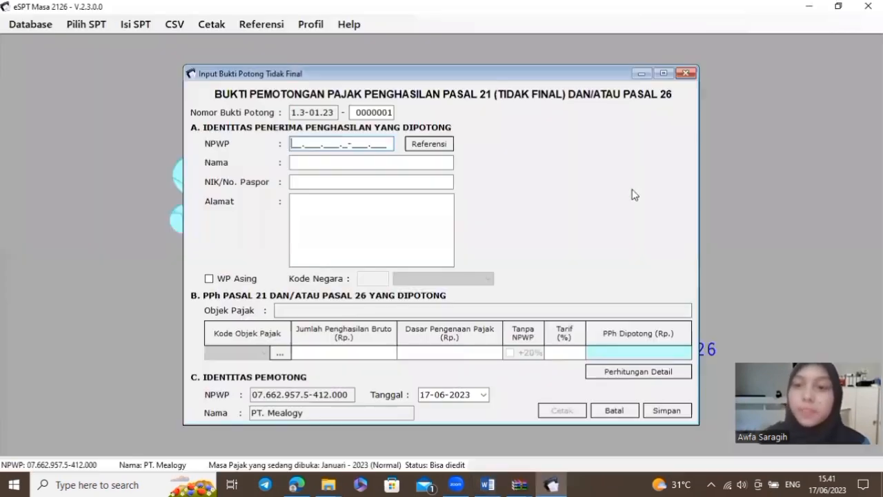
key(ctrl+v)
Enter the recipient's name, NIK and address, and choose tax object code 21-100-03
click(309, 162)
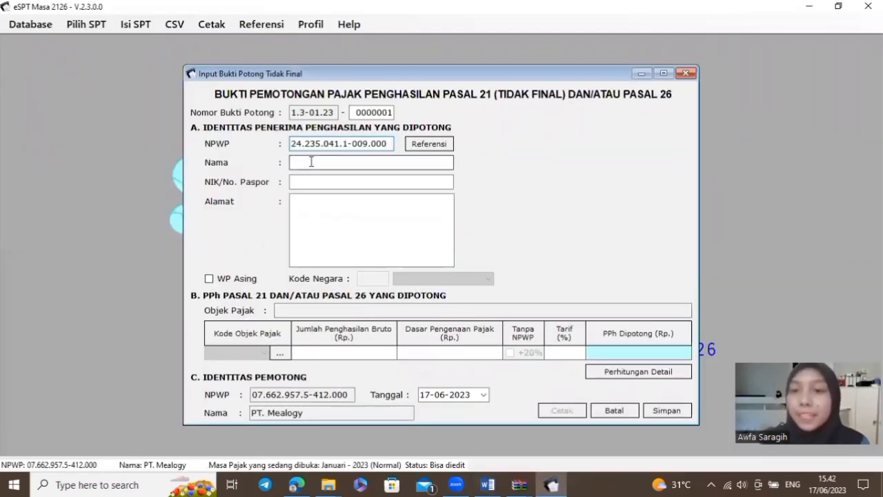
text(Dino)
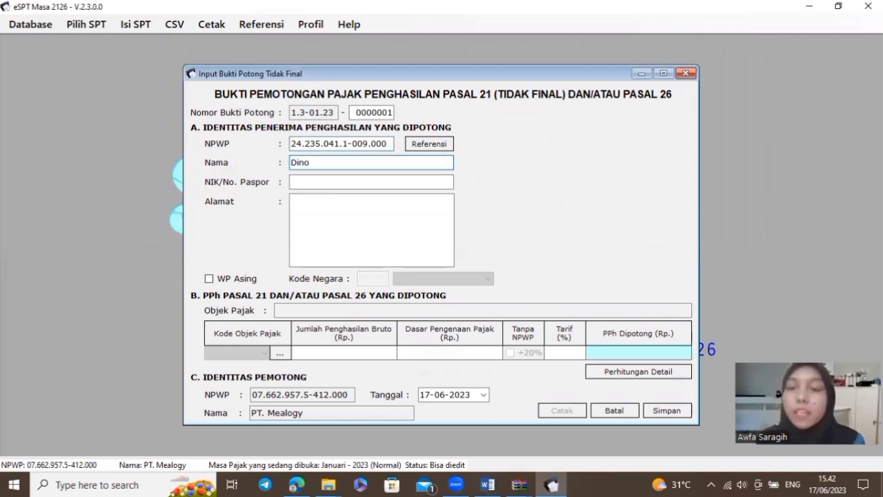
click(324, 184)
text(12345)
click(310, 214)
text(Depok)
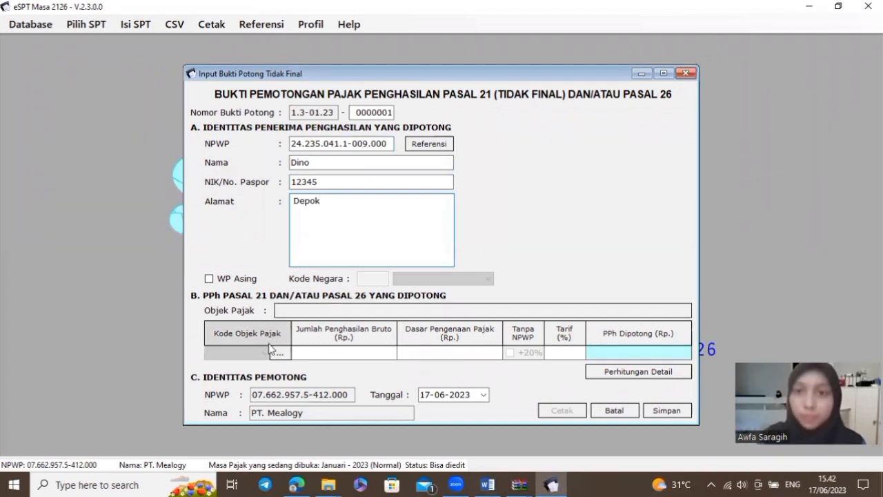
click(280, 352)
double_click(570, 118)
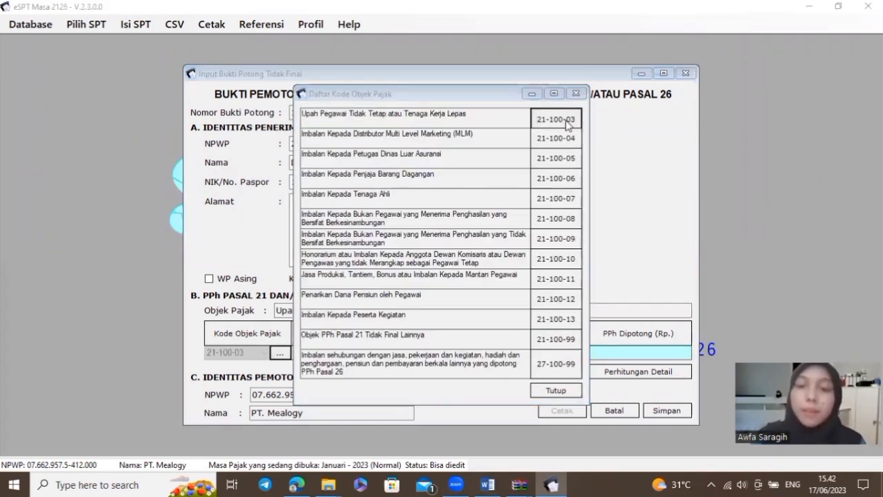
In the detailed calculation, set Tidak Bulanan, PTKP status K, 2 dependants and 6 work days
click(501, 288)
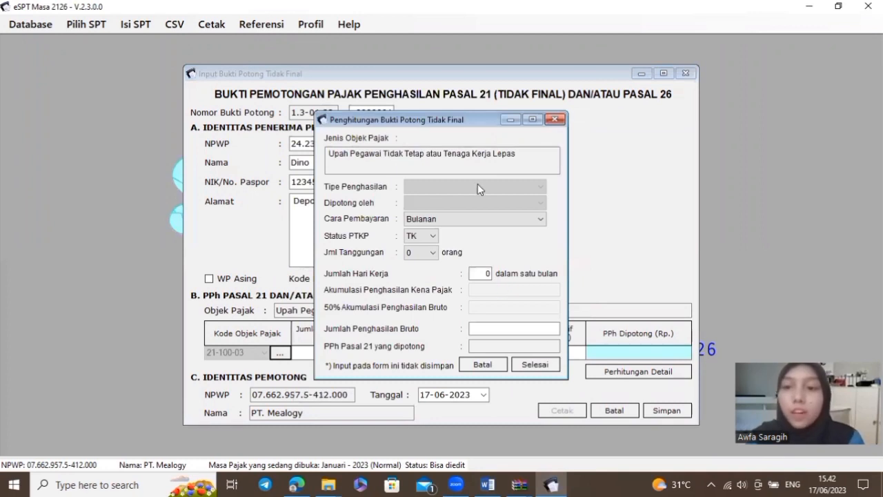
click(460, 240)
click(423, 236)
click(436, 258)
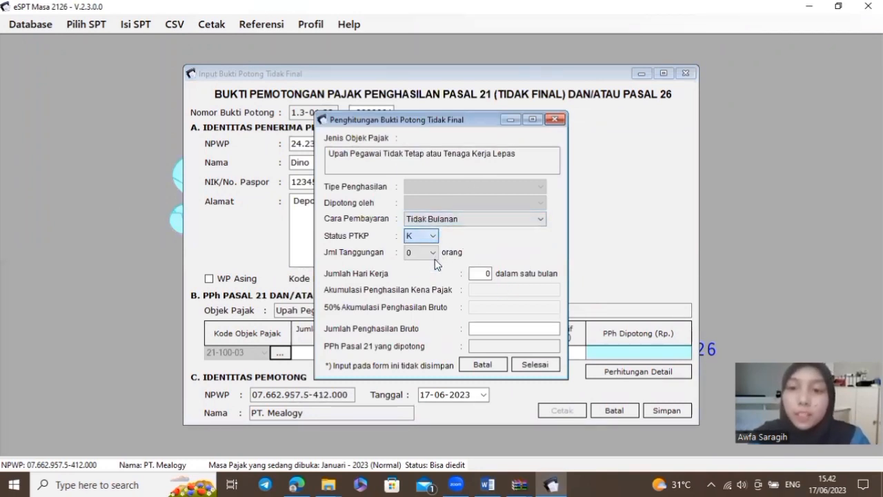
click(433, 251)
click(413, 283)
click(483, 274)
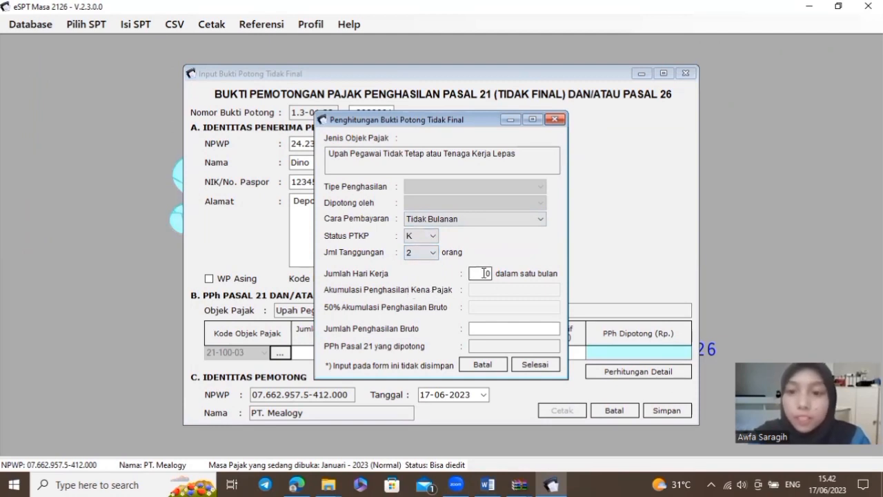
text(6)
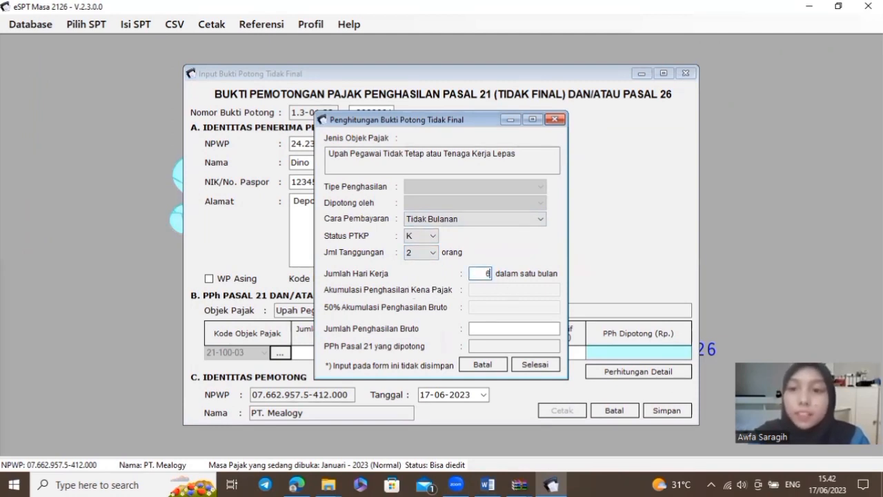
Enter gross 3.510.000 to get 119.250 tax, save the slip and start another
click(488, 330)
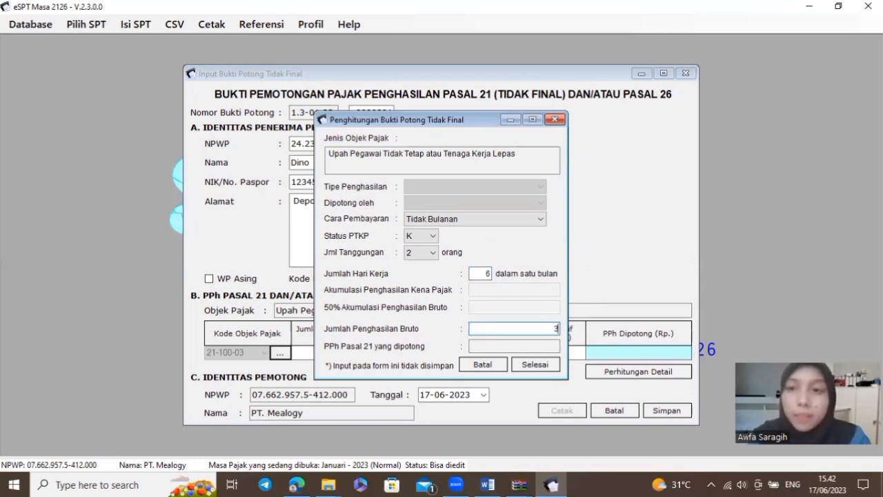
text(3.510.000)
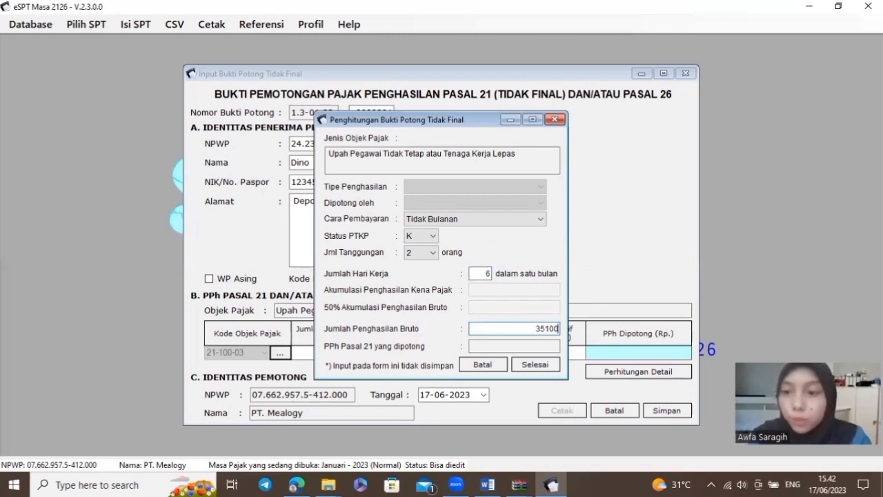
key(Tab)
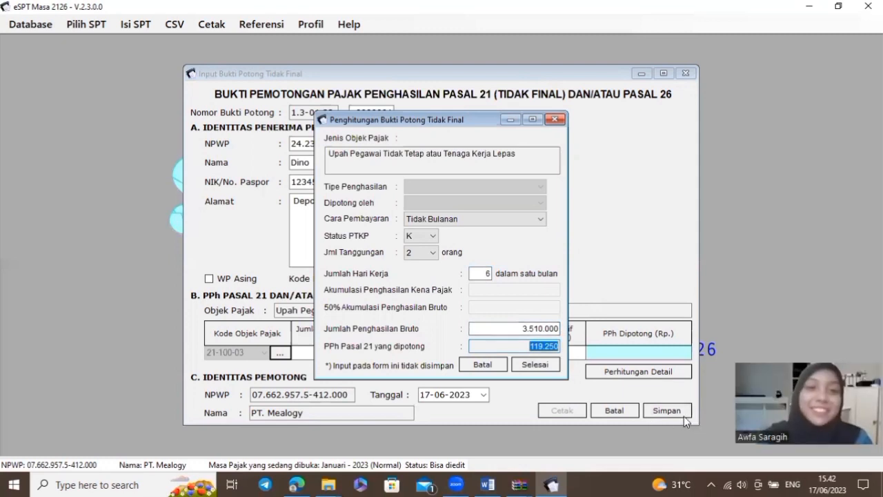
click(535, 365)
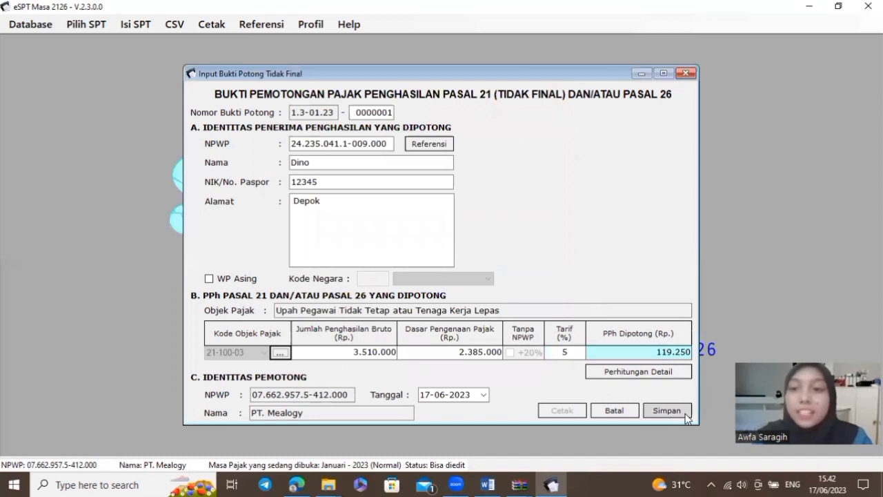
click(686, 415)
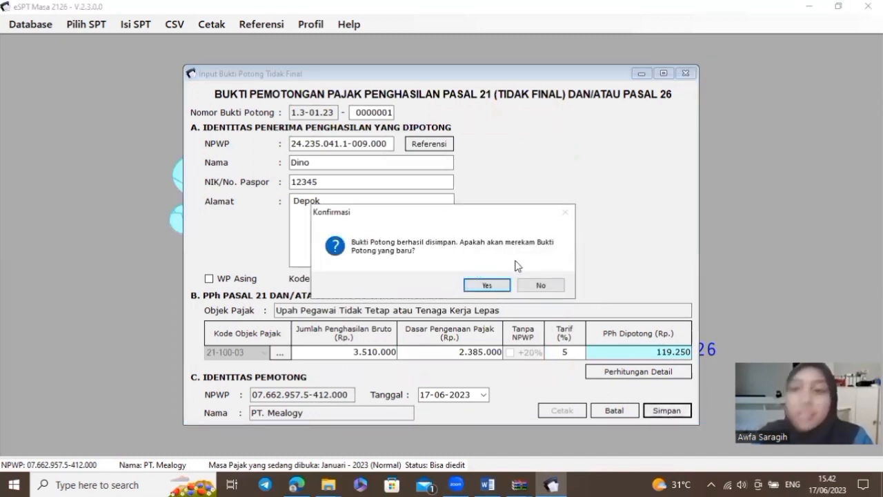
click(498, 283)
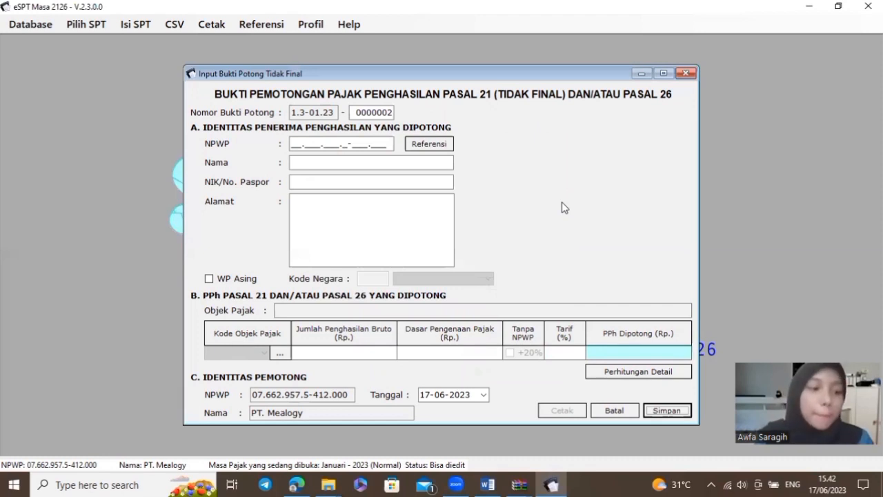
In the Word notes, scroll the employee data and select slip number 0000001 in item a
click(487, 484)
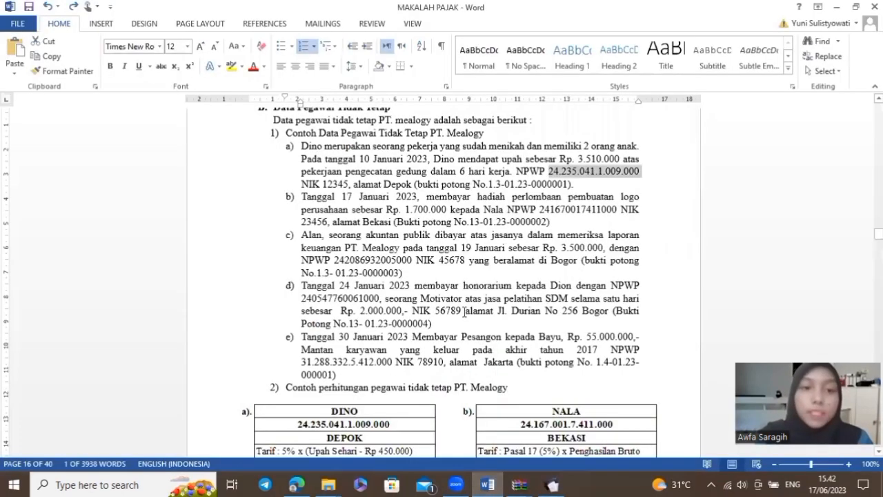
scroll(376, 221, down, 1)
click(356, 251)
click(434, 292)
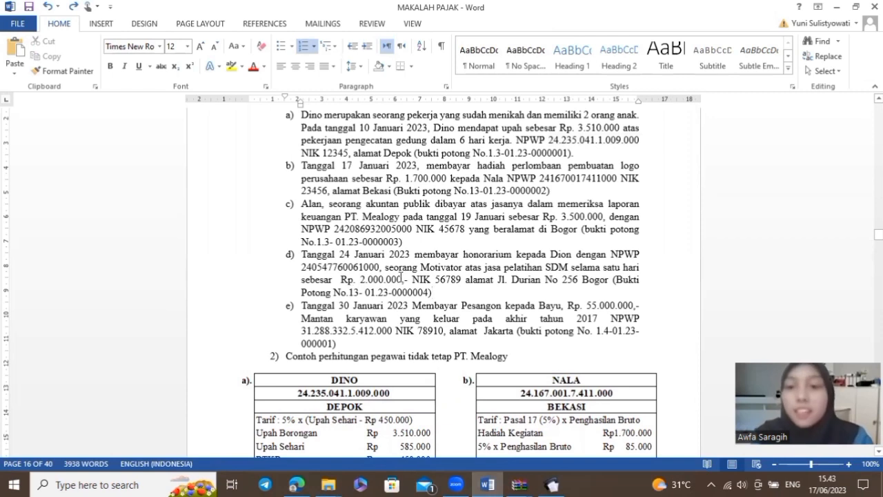
scroll(403, 272, up, 1)
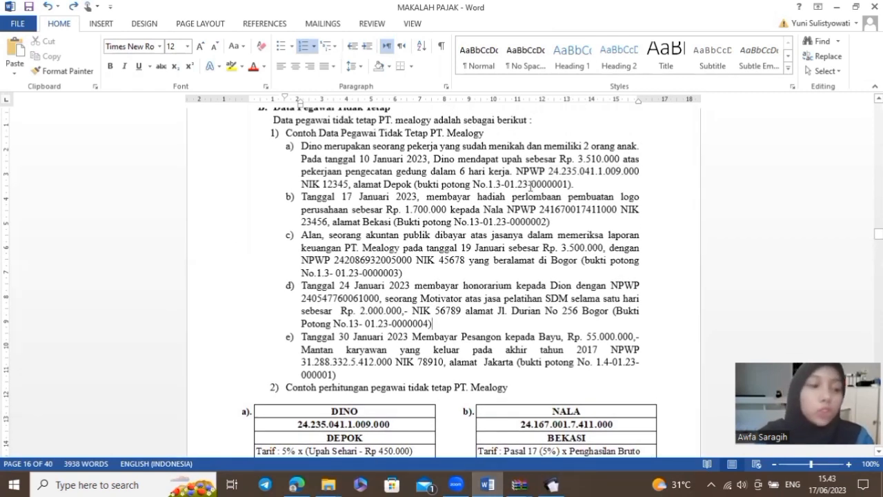
drag(533, 183, 574, 187)
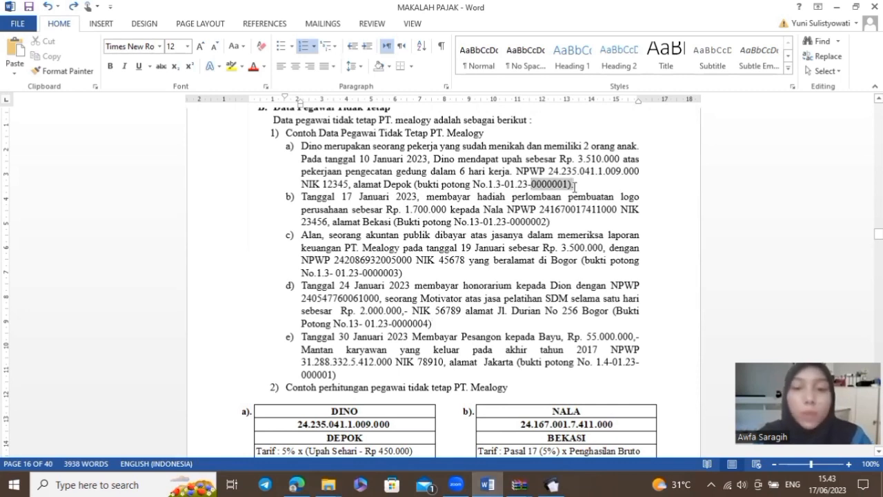
scroll(499, 238, up, 1)
Change slip 1.3-01.23-0000001's date to 10-01-2023 and save the change
click(499, 239)
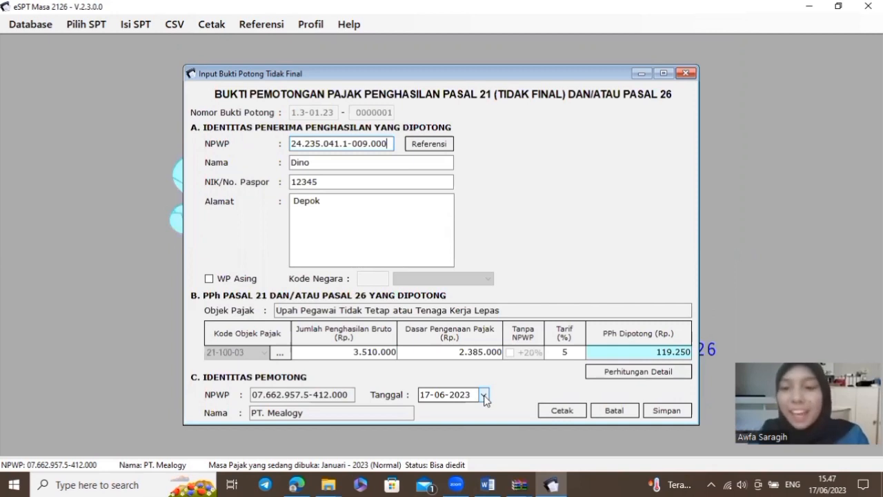
click(483, 396)
click(425, 296)
click(425, 296)
click(424, 296)
click(424, 296)
click(425, 296)
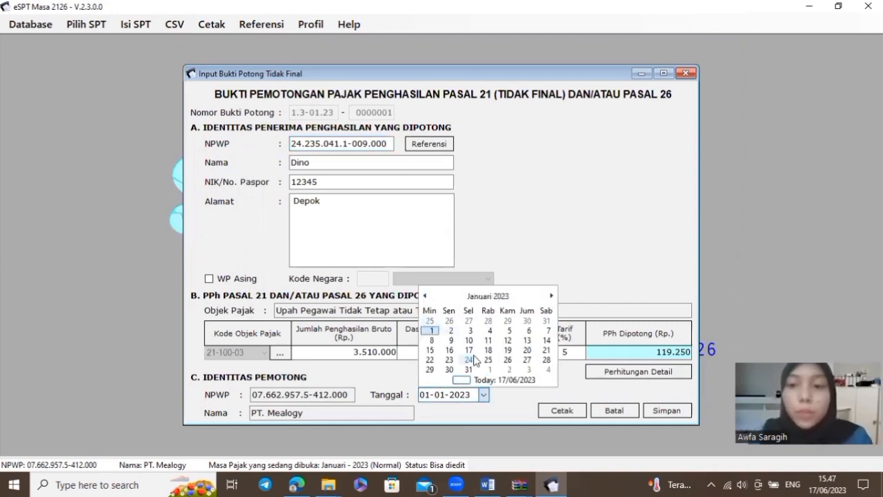
click(470, 340)
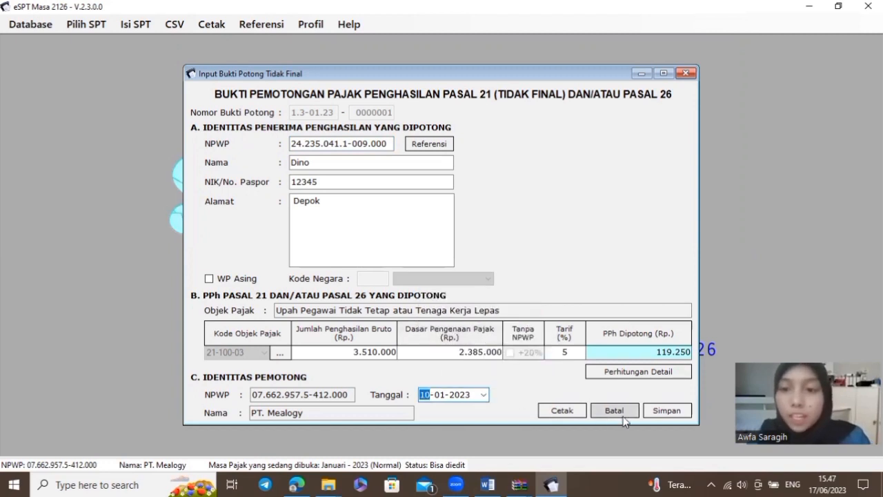
click(682, 412)
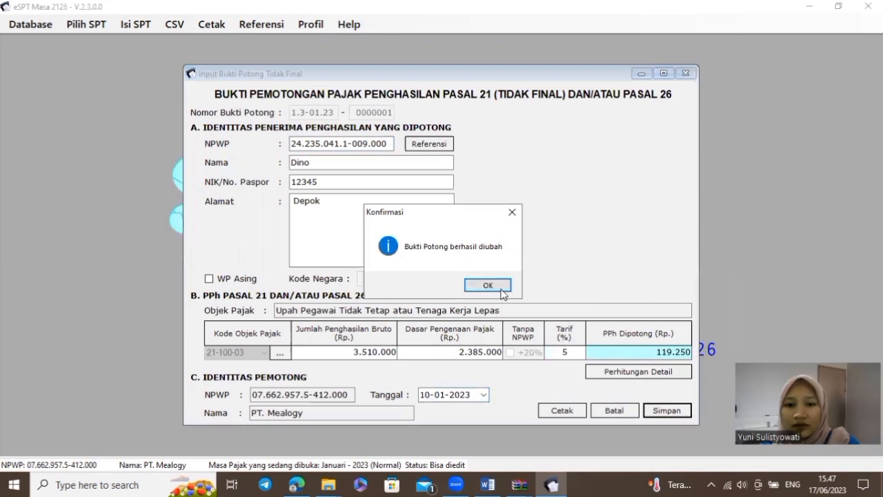
click(501, 289)
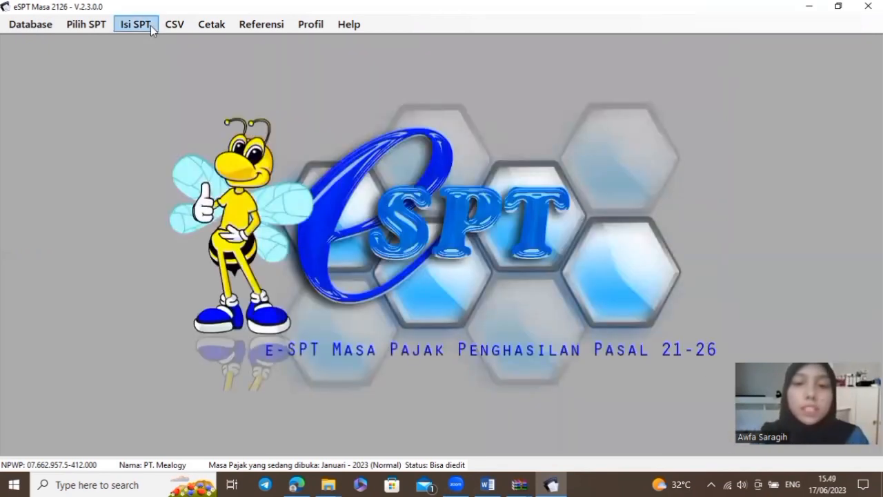
From the Final (1721-III) slip list, start a new final withholding slip
click(136, 24)
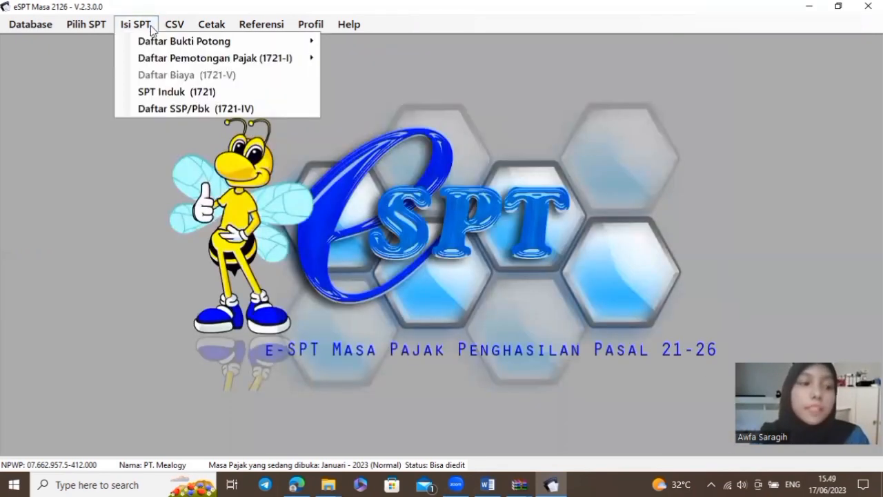
mouse_move(282, 40)
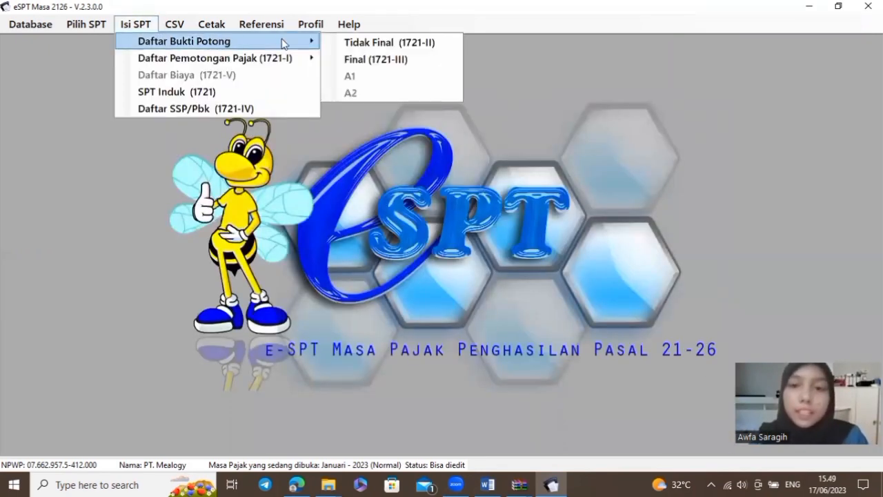
click(361, 60)
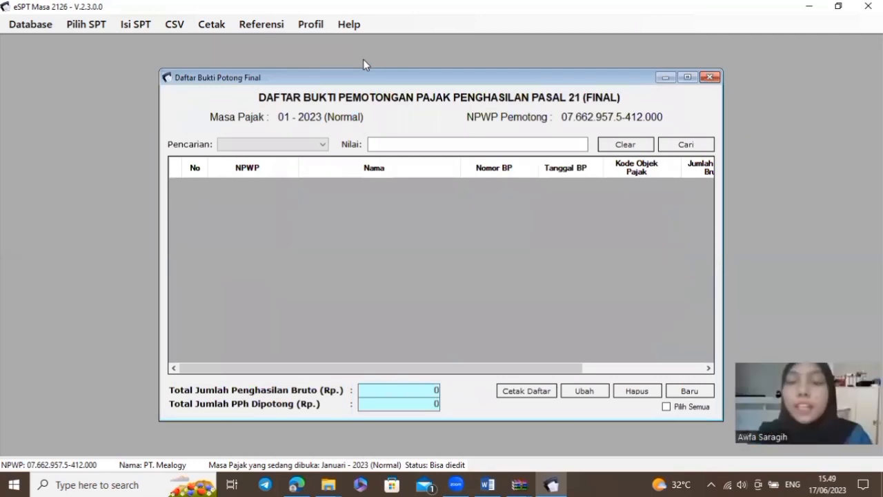
click(690, 391)
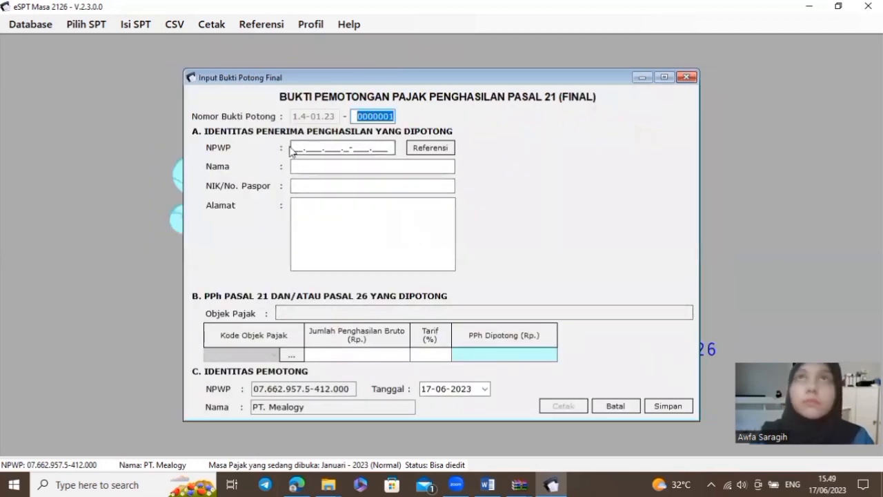
Paste the recipient's NPWP from the notes and enter their name, NIK and address
click(296, 149)
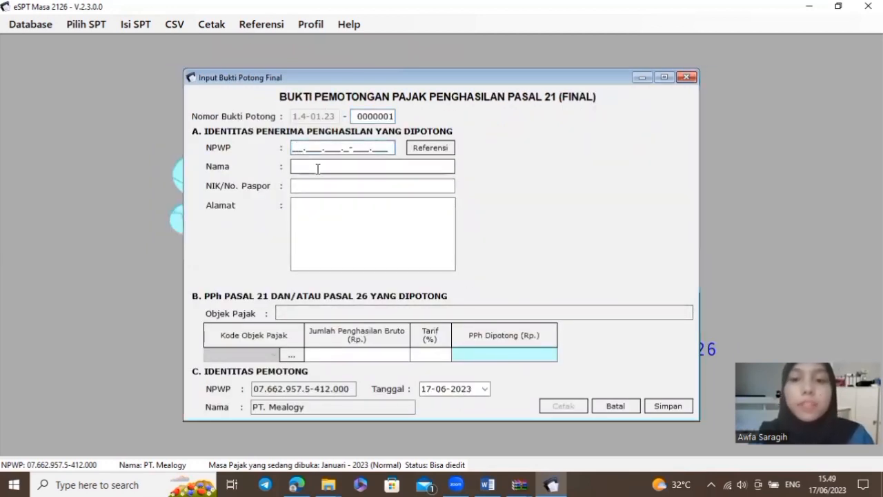
key(alt+Tab)
scroll(319, 173, up, 7)
scroll(320, 174, down, 4)
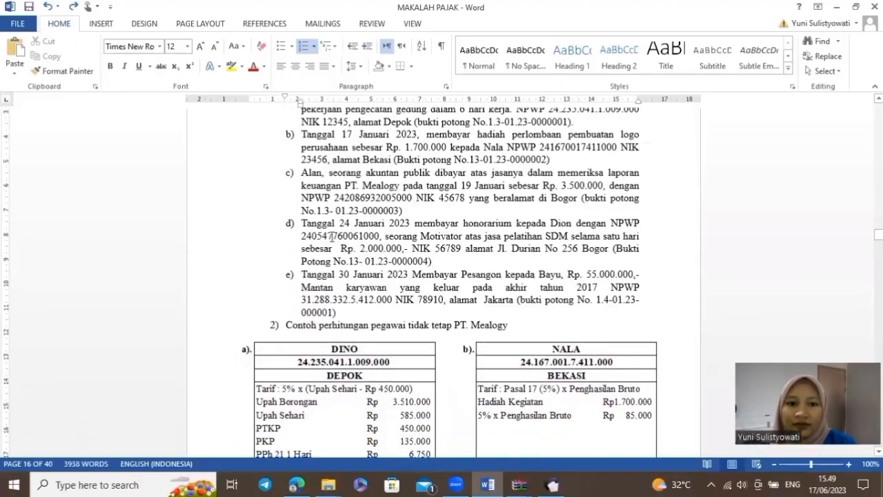
key(alt+Tab)
click(308, 168)
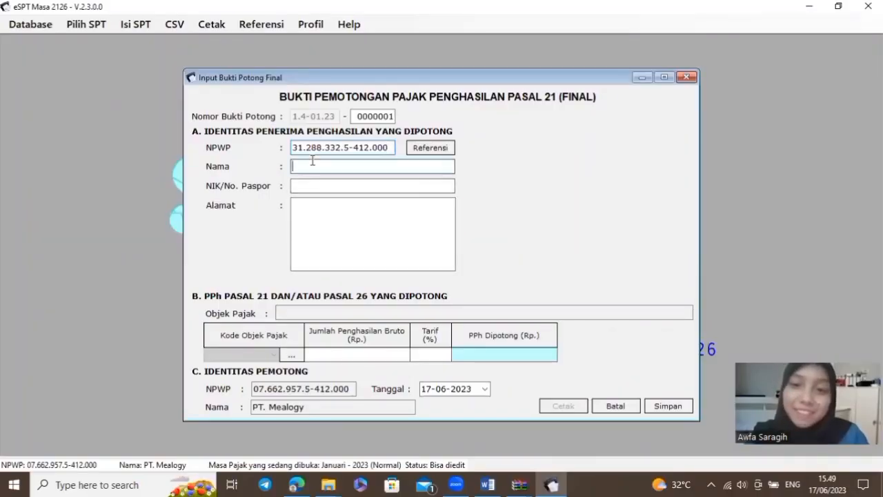
text(Bayu)
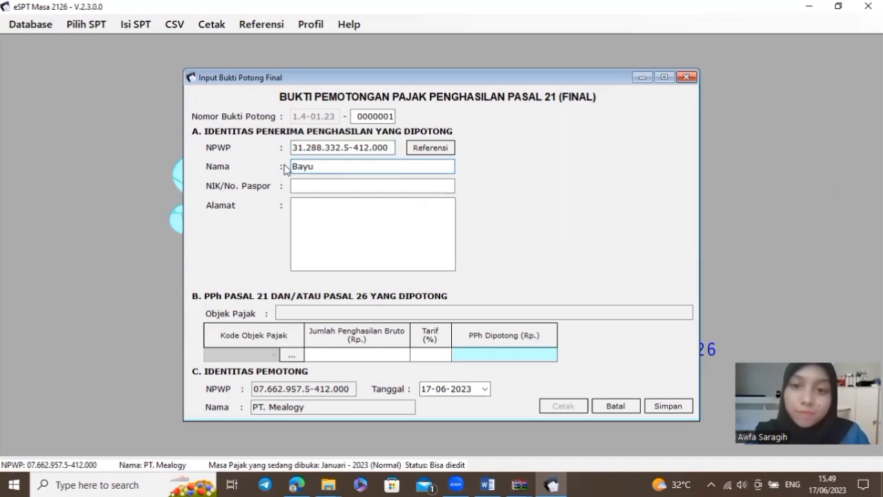
click(320, 180)
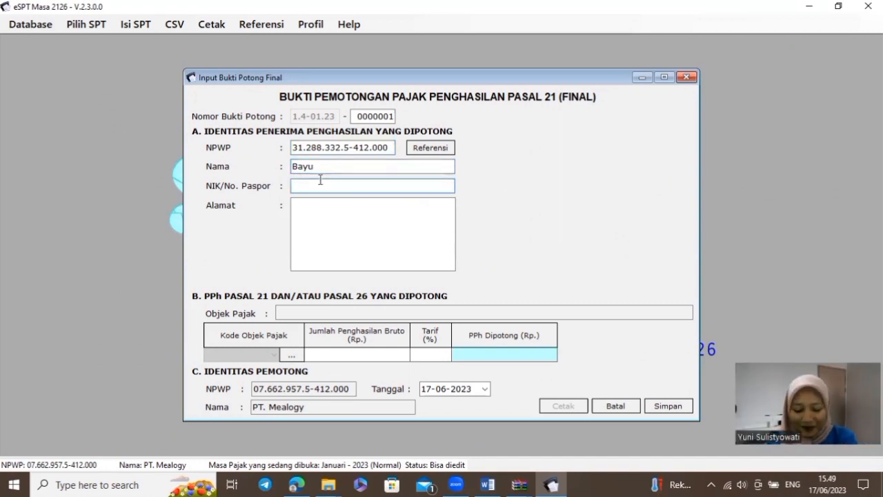
text(7)
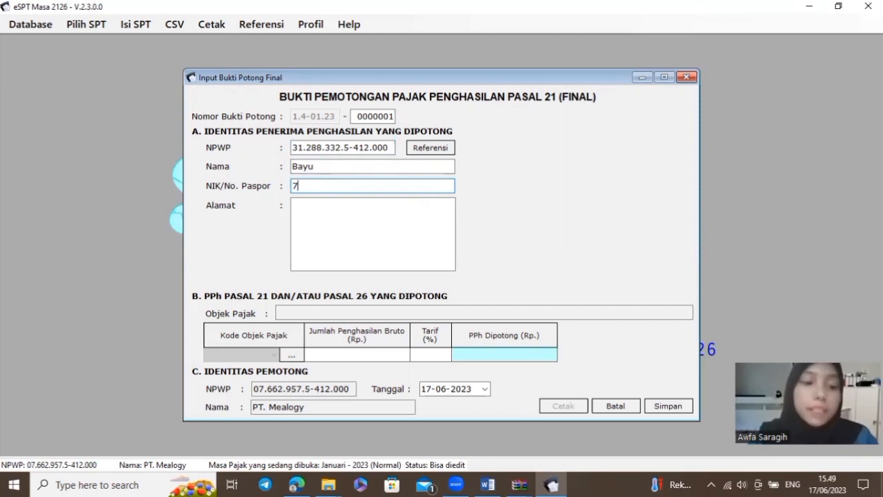
text(8910)
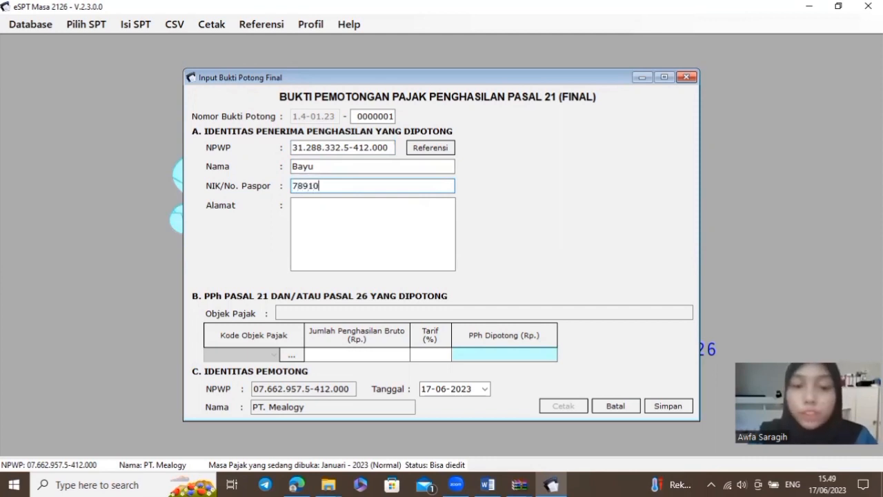
click(331, 211)
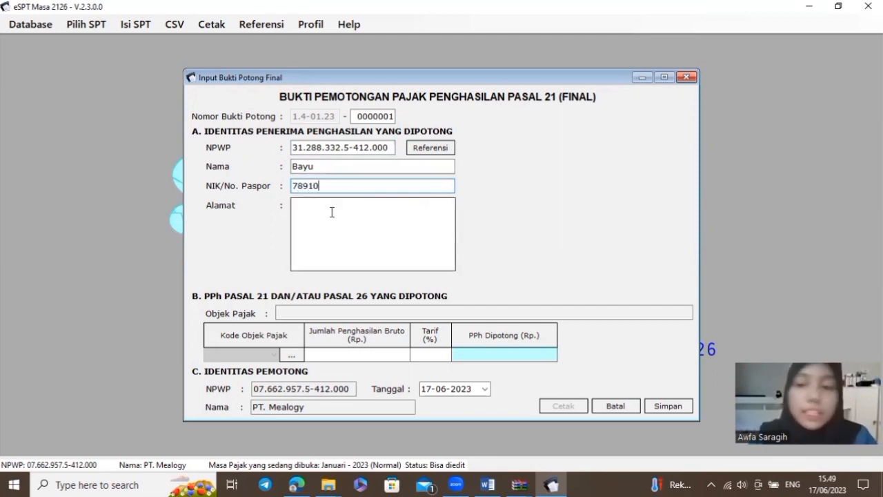
text(Jakarta)
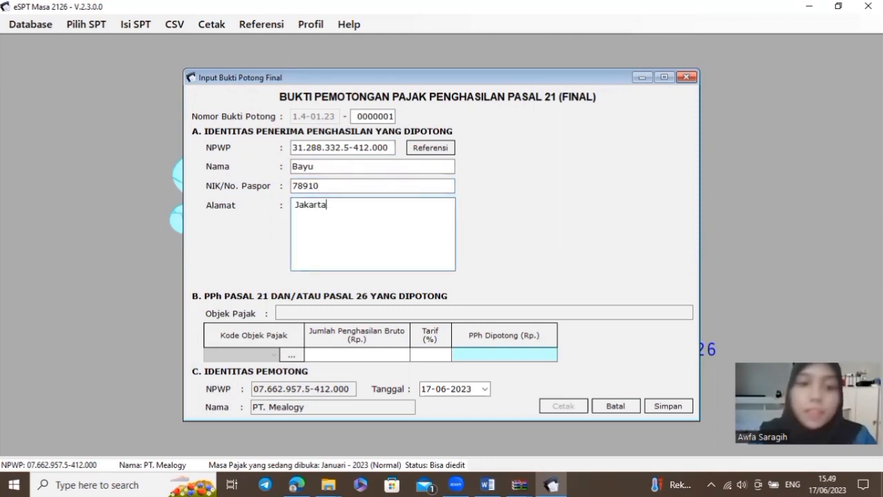
Choose the lump-sum severance tax object 21-401-01 and enter gross 55.000.000
click(293, 357)
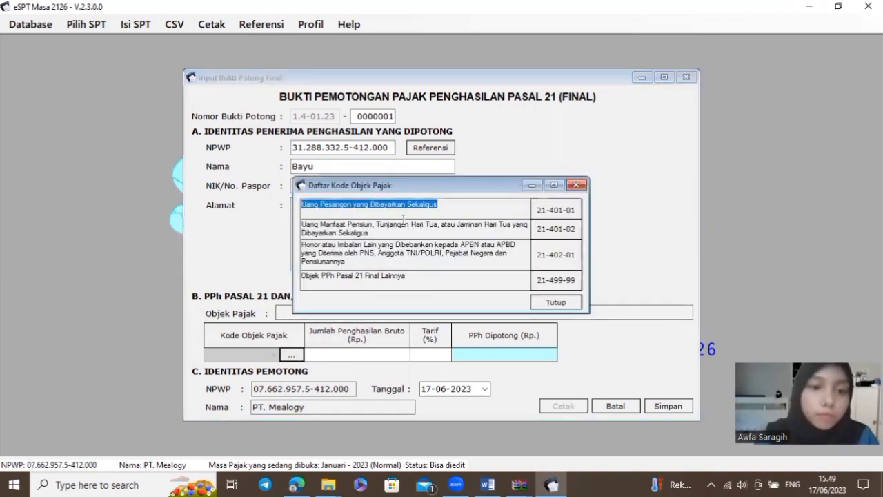
double_click(580, 209)
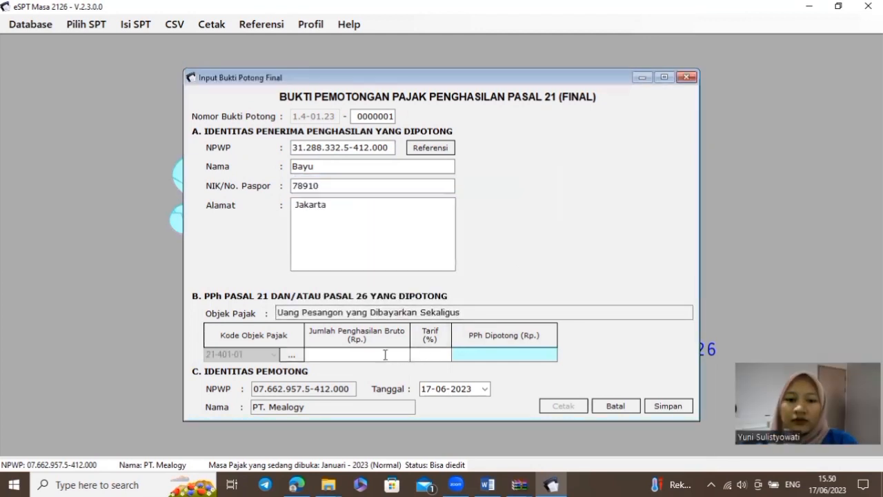
text(55.)
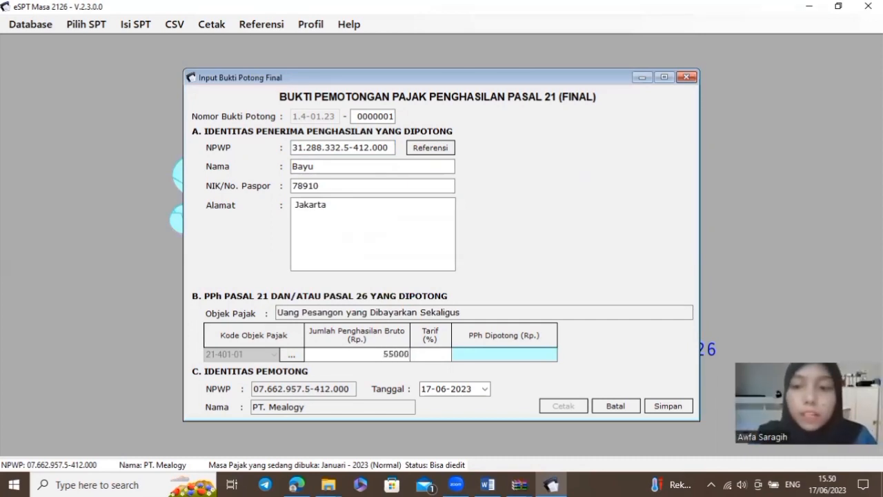
text(000.000)
key(Tab)
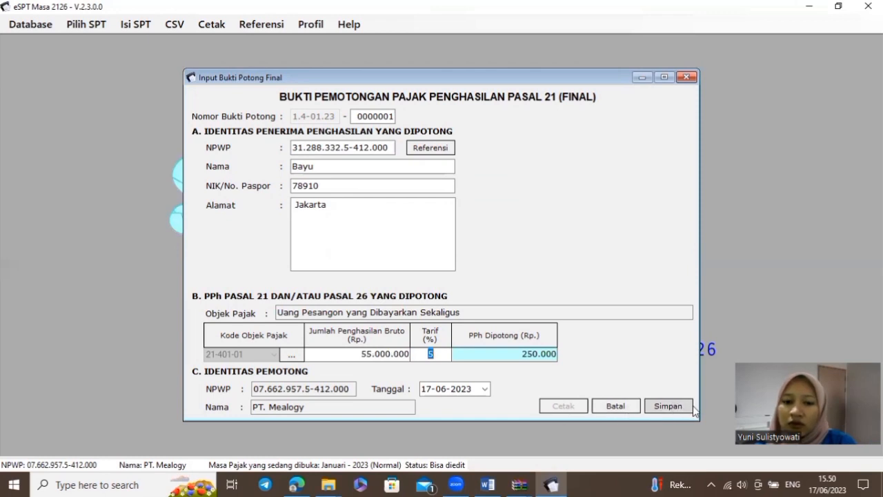
Set the slip date to 30-01-2023 and save the final slip
click(449, 391)
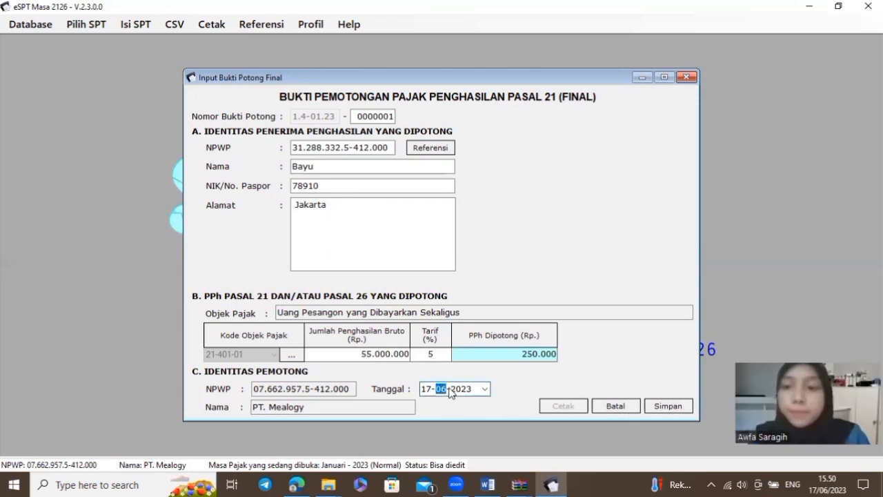
click(486, 389)
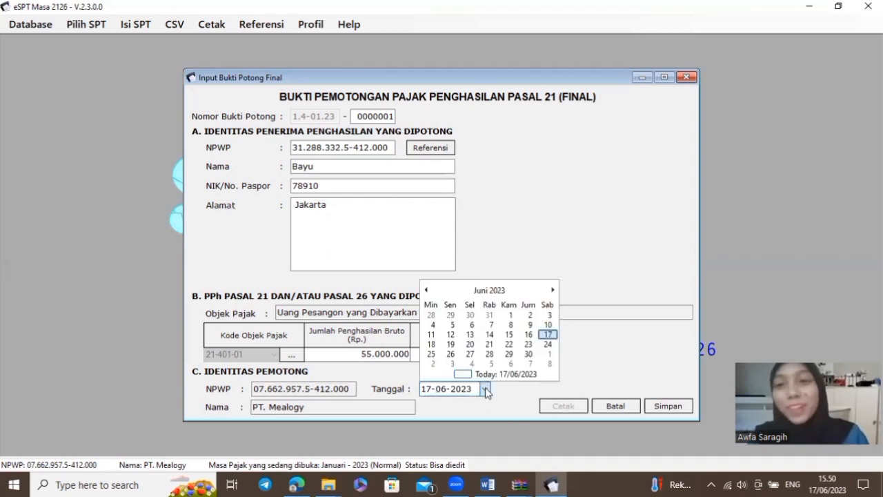
click(426, 290)
click(426, 290)
click(426, 290)
click(426, 290)
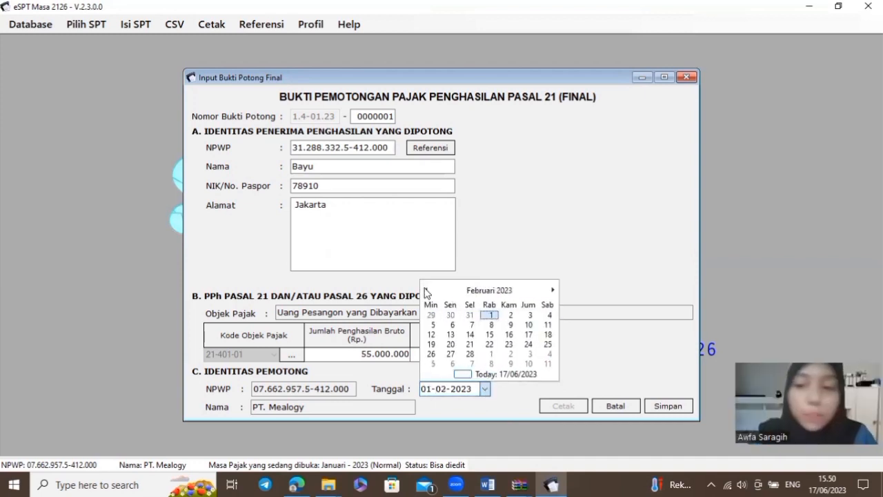
click(426, 290)
click(459, 363)
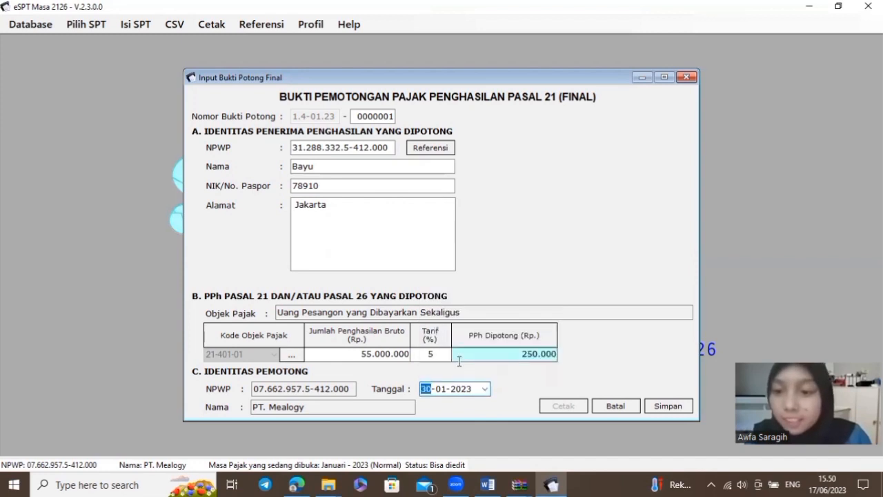
click(687, 408)
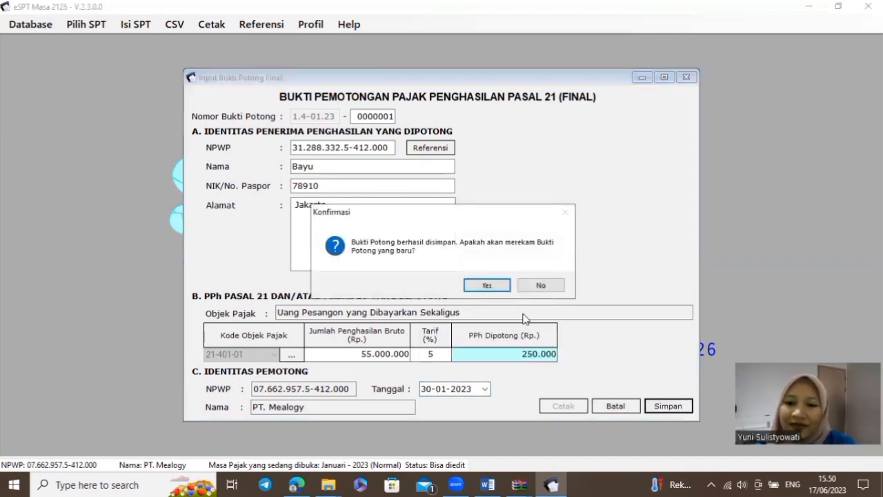
Decline another slip, then review the SPT Induk's B.2 Penghitungan PPh tab and close it
click(540, 287)
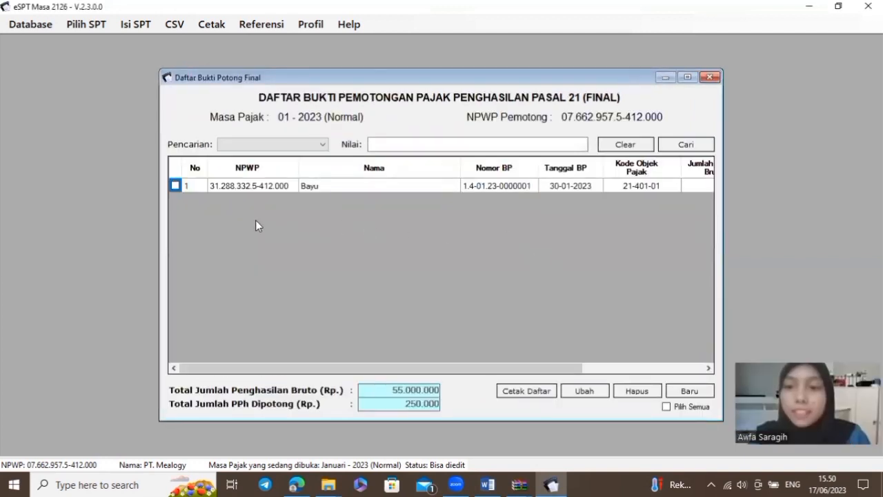
click(135, 24)
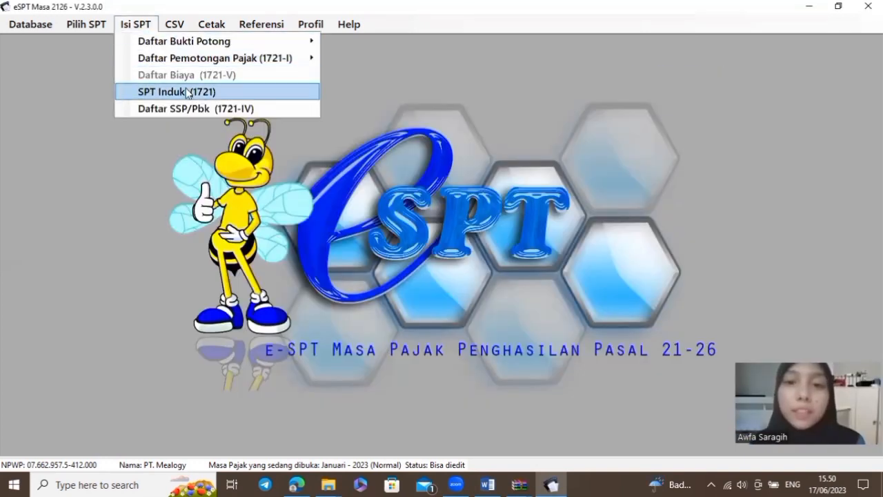
click(246, 92)
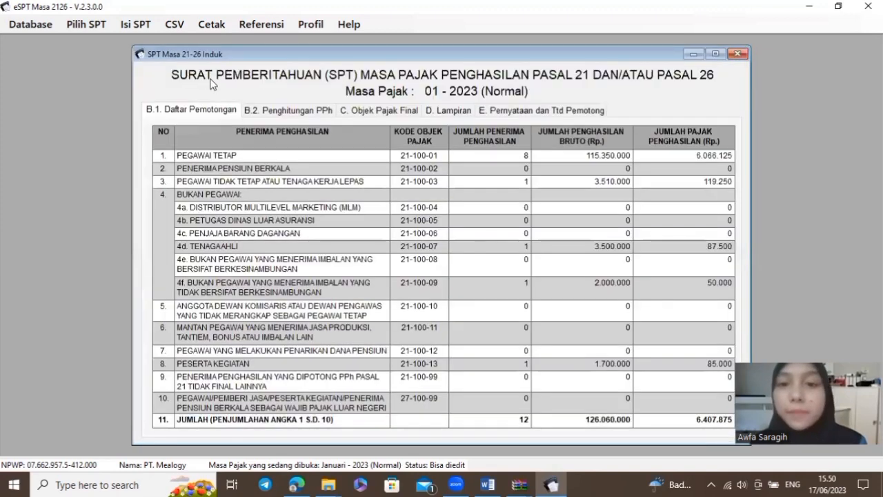
click(258, 111)
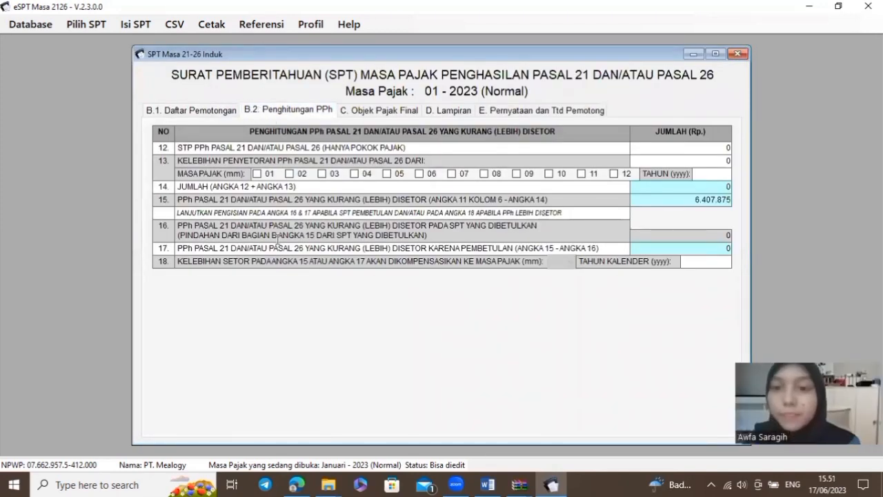
click(735, 54)
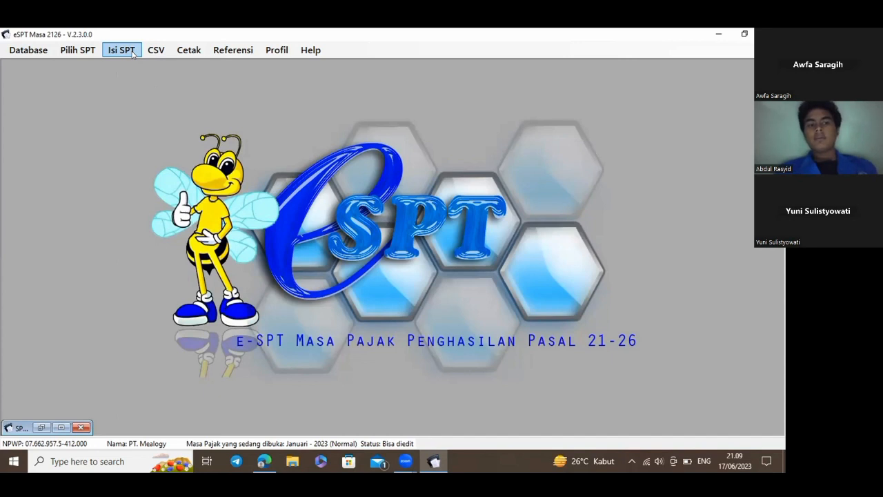
Reopen SPT Induk (1721), check the D. Lampiran SSP sheet count, then show E. Pernyataan dan Ttd Pemotong
click(133, 53)
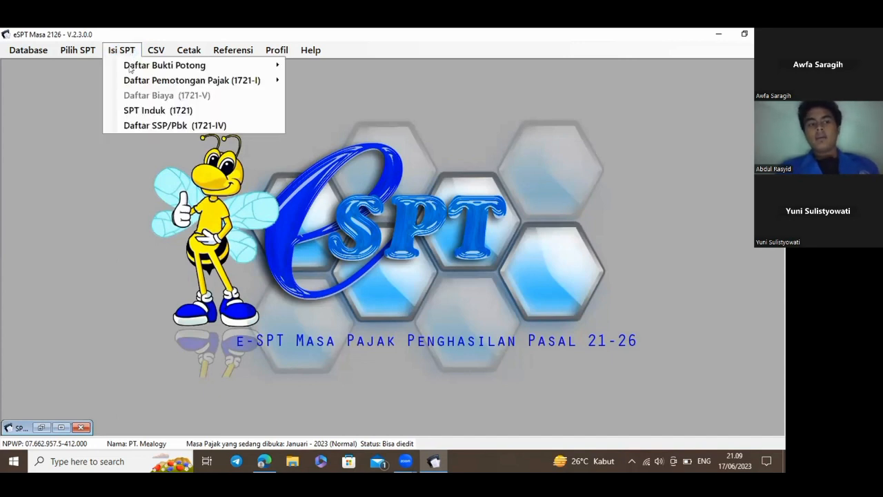
click(194, 113)
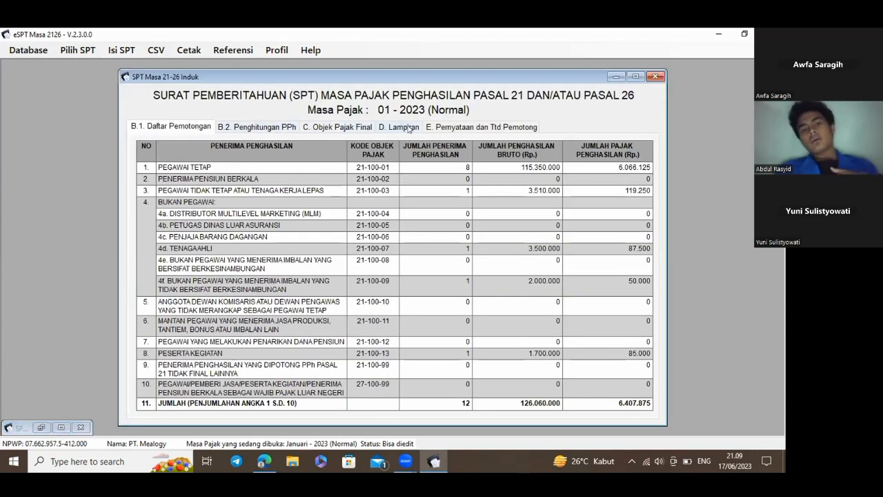
click(407, 127)
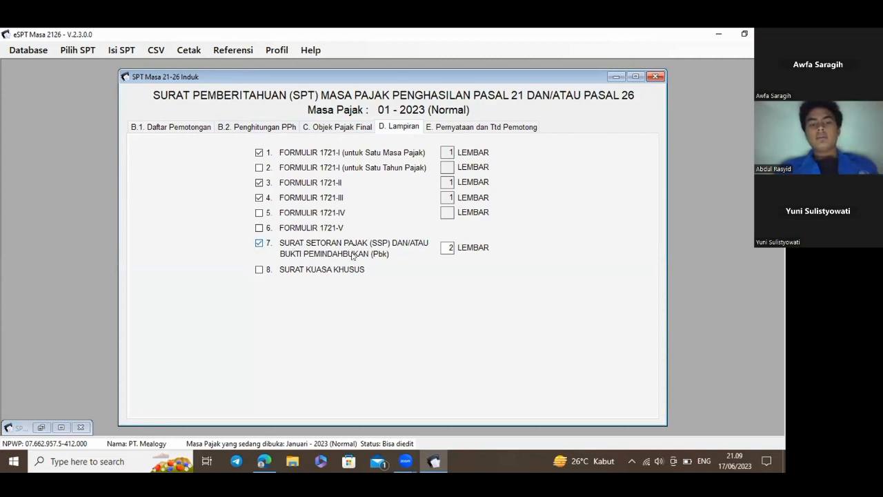
click(458, 248)
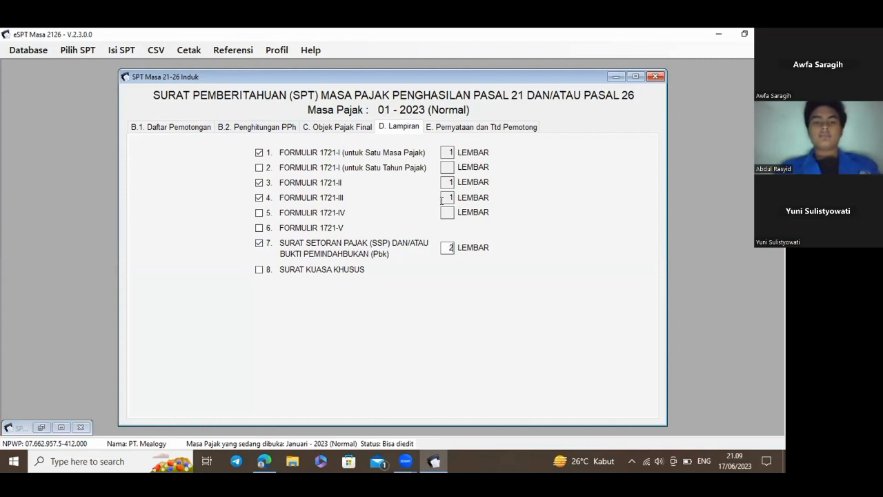
click(469, 128)
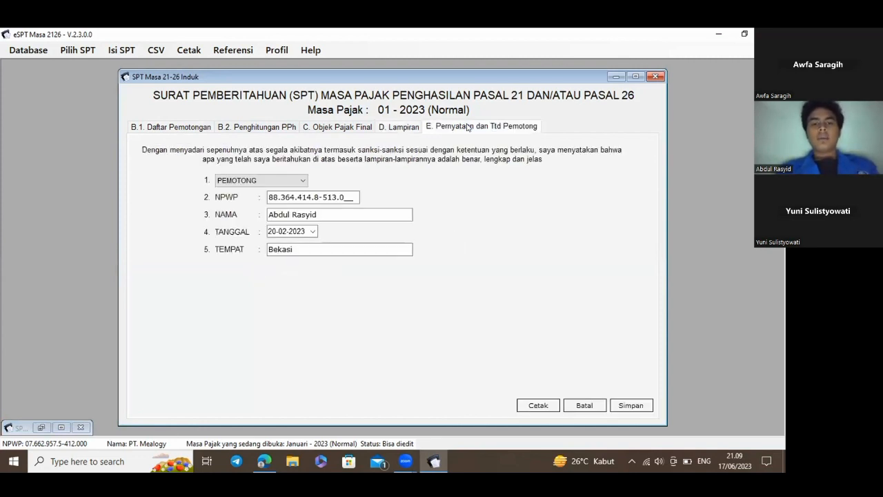
Set signing date 20-02-2023 with place Bekasi, save the SPT Induk and close it
click(313, 231)
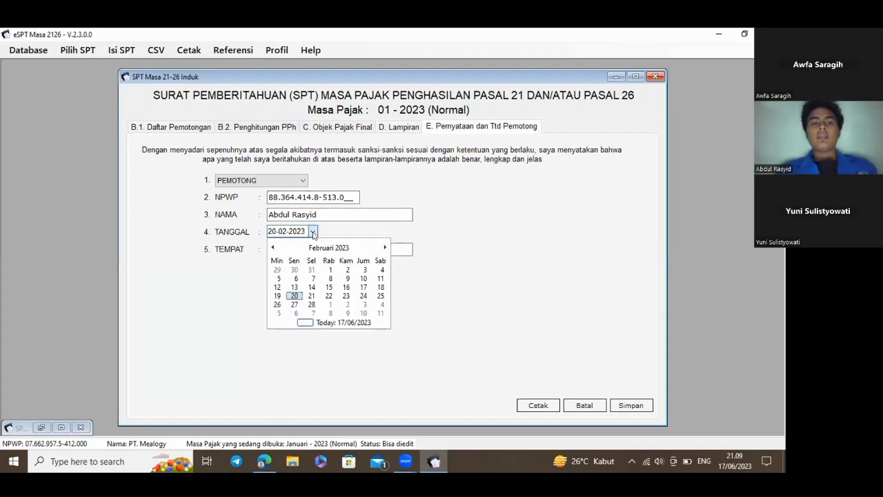
click(295, 296)
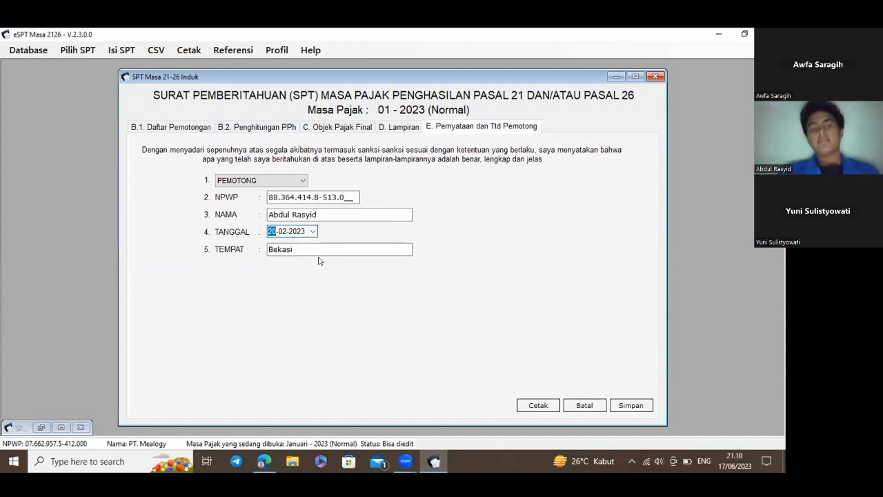
click(268, 249)
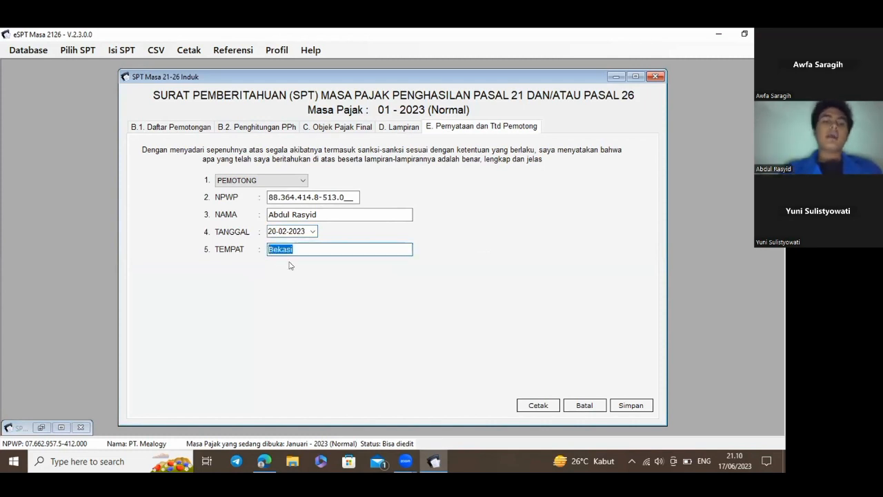
click(307, 250)
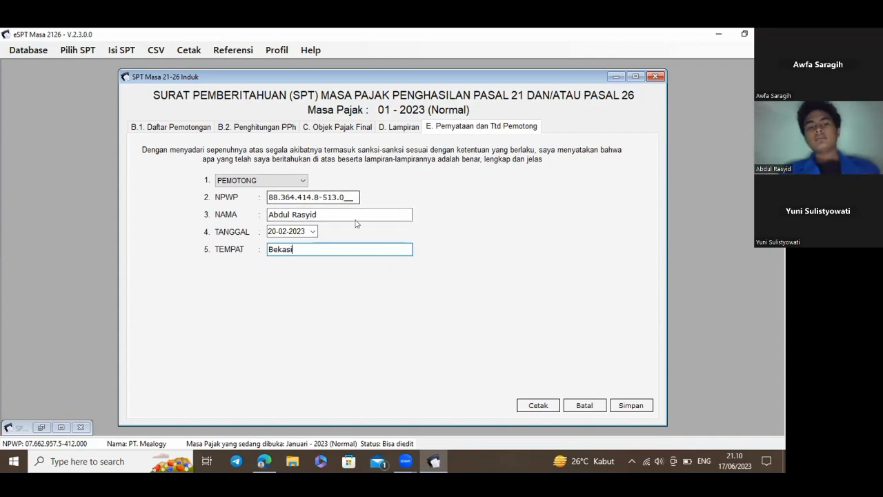
click(646, 406)
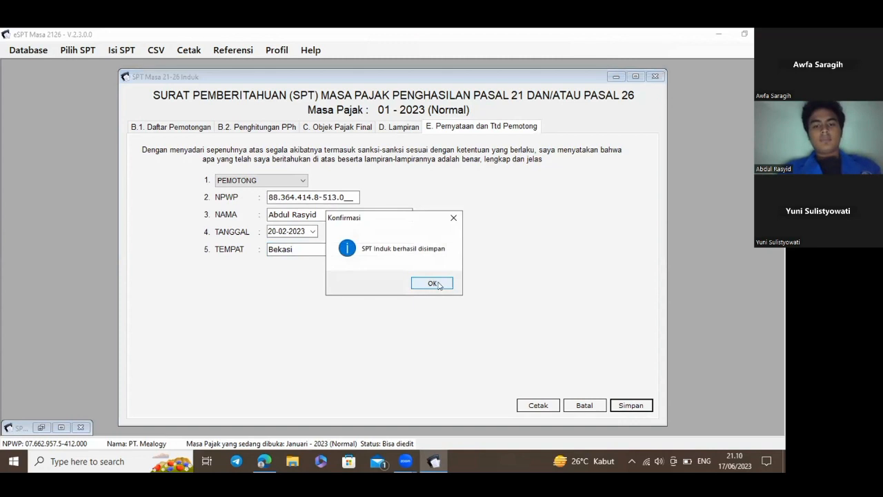
click(433, 283)
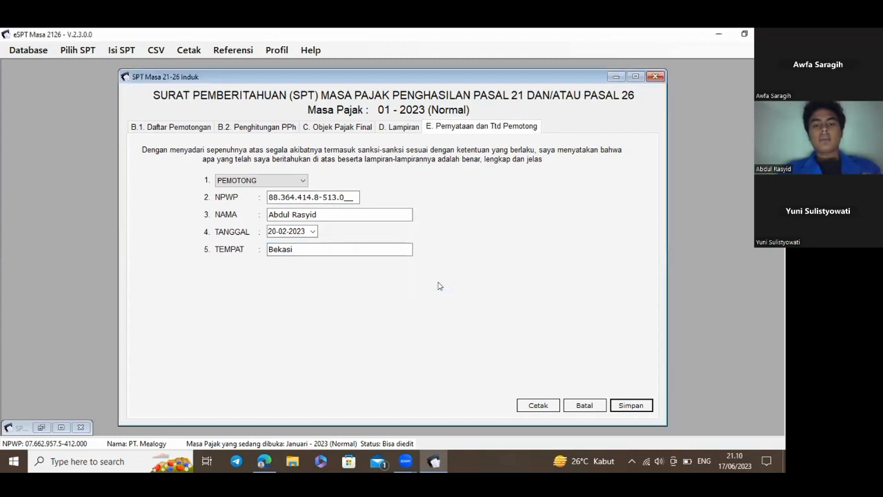
click(655, 78)
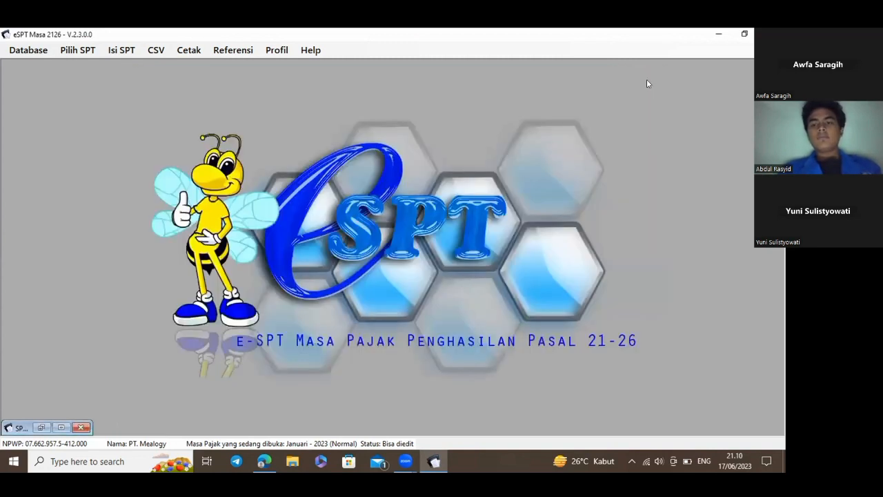
In Daftar SSP/Pbk, add a new SSP with account 411121, deposit type 100, dated 20-02-2023
click(123, 50)
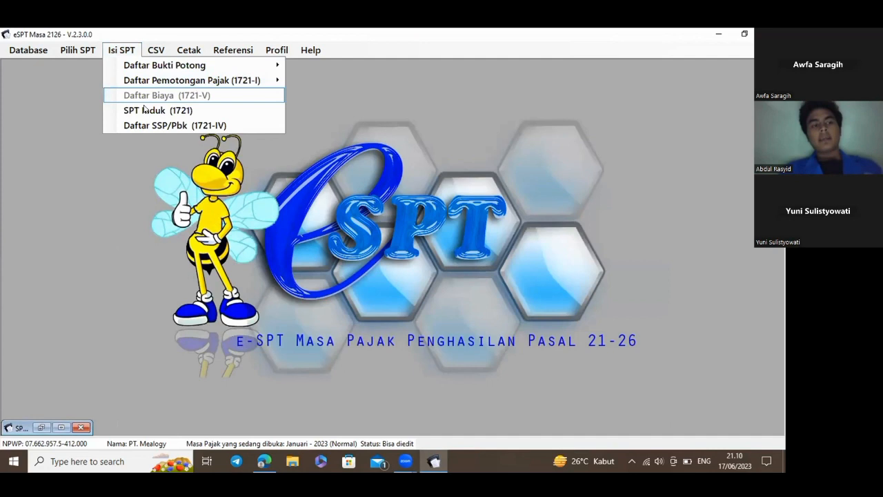
click(227, 125)
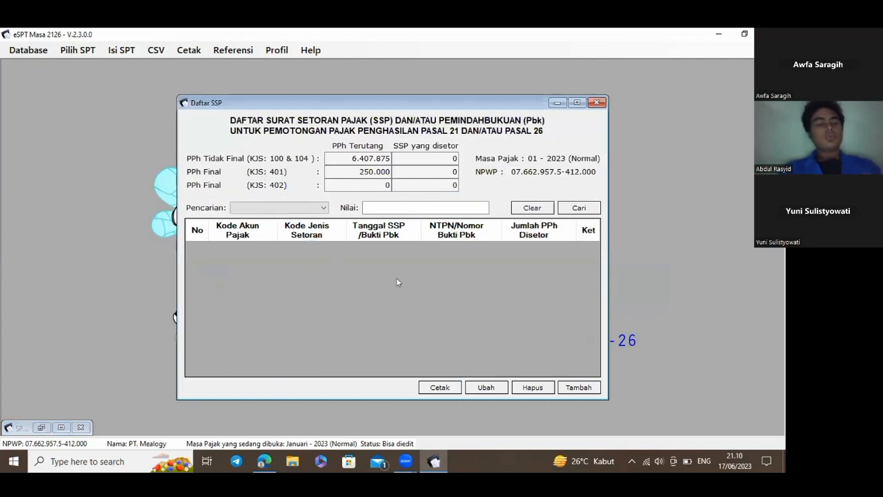
click(578, 387)
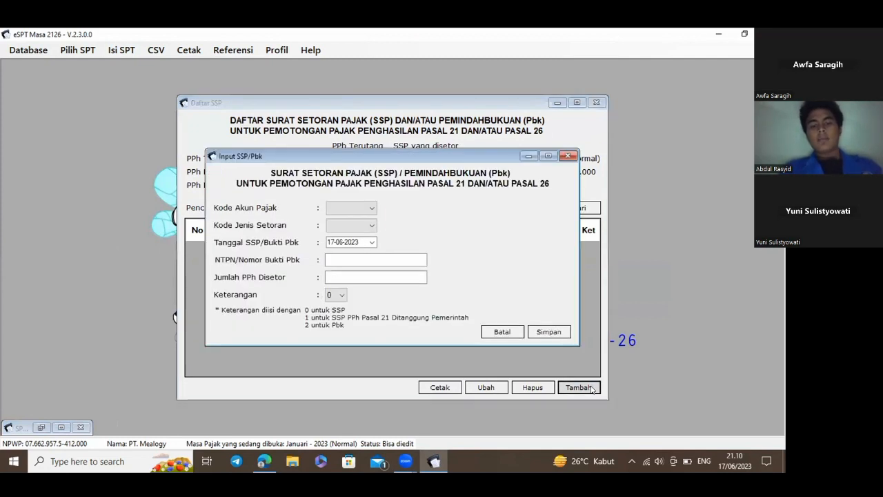
click(370, 210)
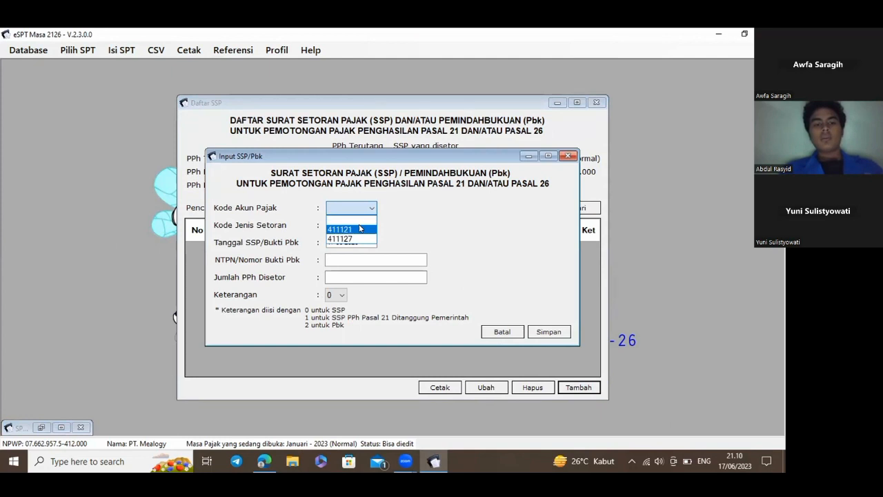
click(360, 228)
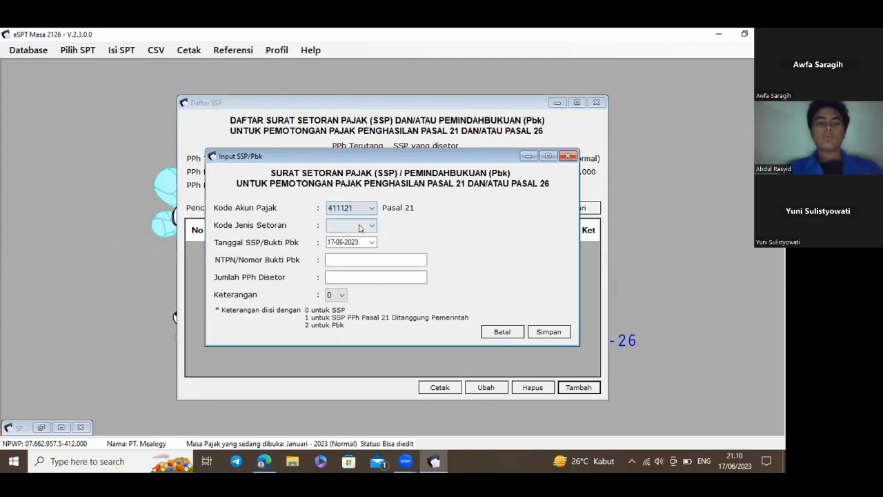
click(370, 226)
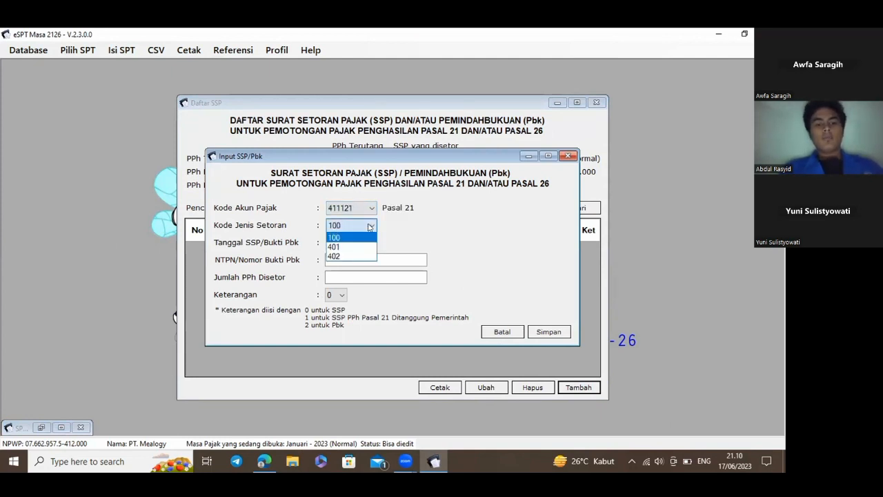
click(352, 238)
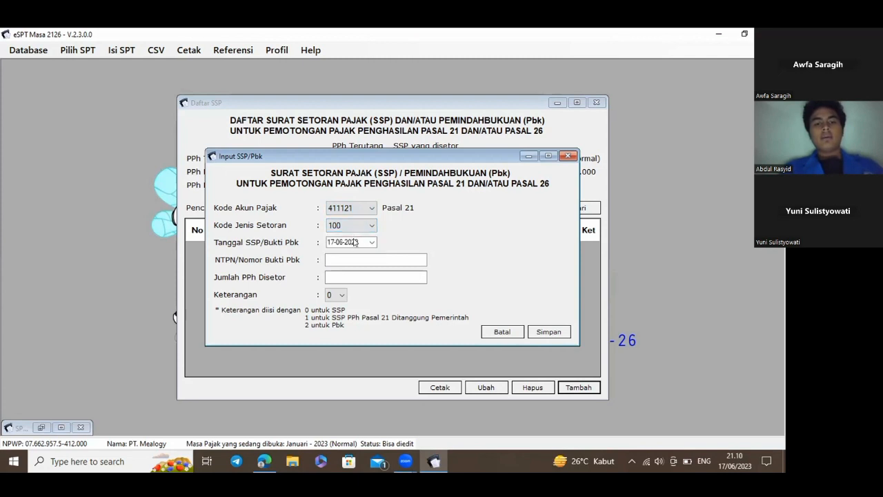
click(372, 242)
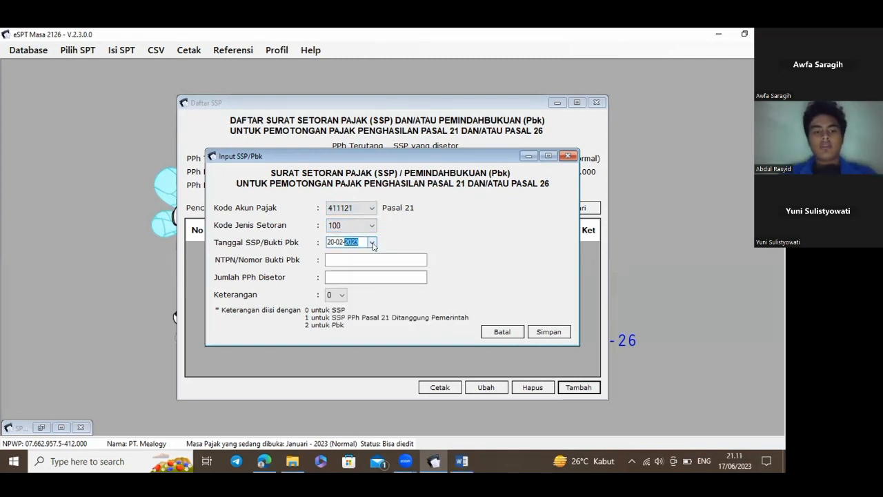
click(373, 243)
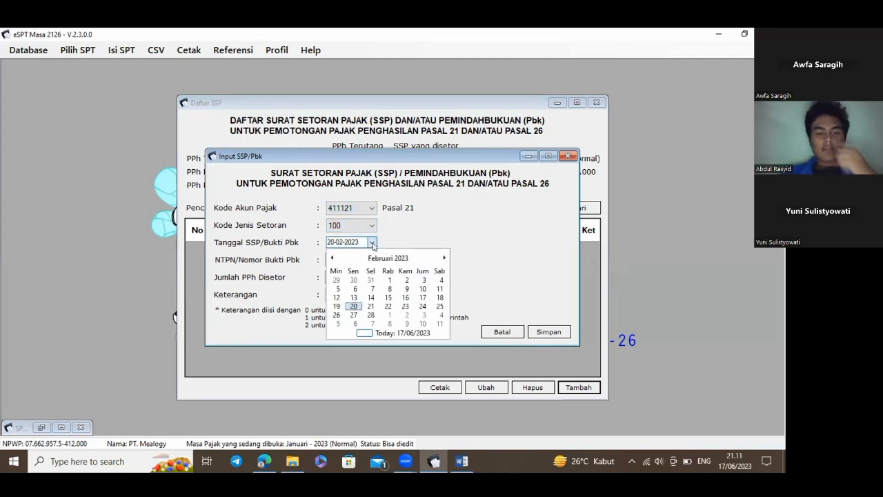
click(356, 307)
Paste the PPh 21 NTPN from the Word brief, enter 6407875 as the amount, and save
click(365, 263)
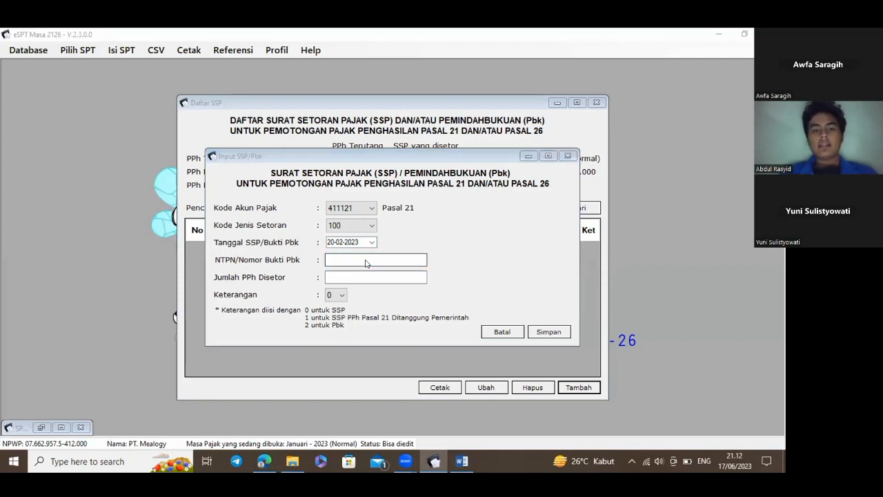
key(alt+Tab)
key(alt+Tab)
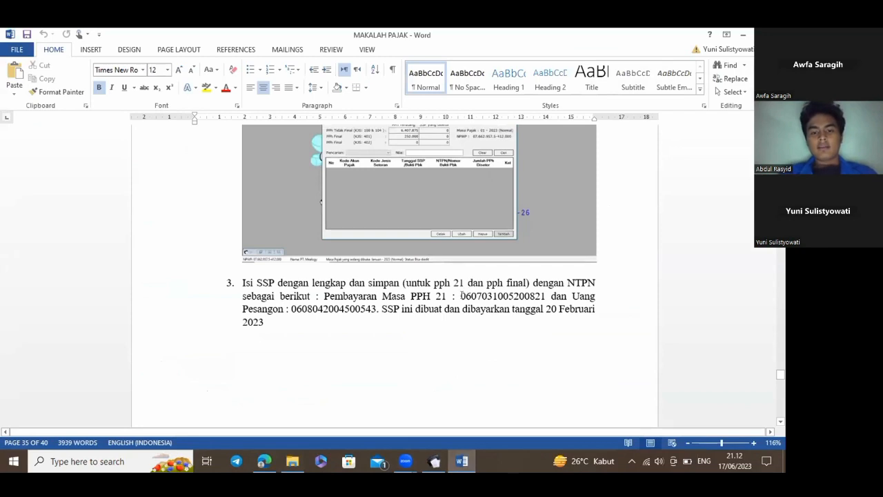
drag(493, 295, 544, 295)
key(ctrl+c)
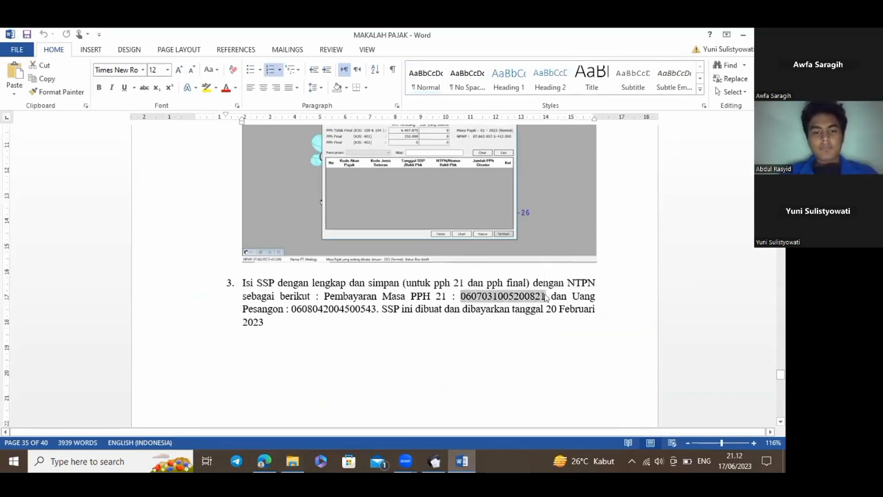
click(434, 461)
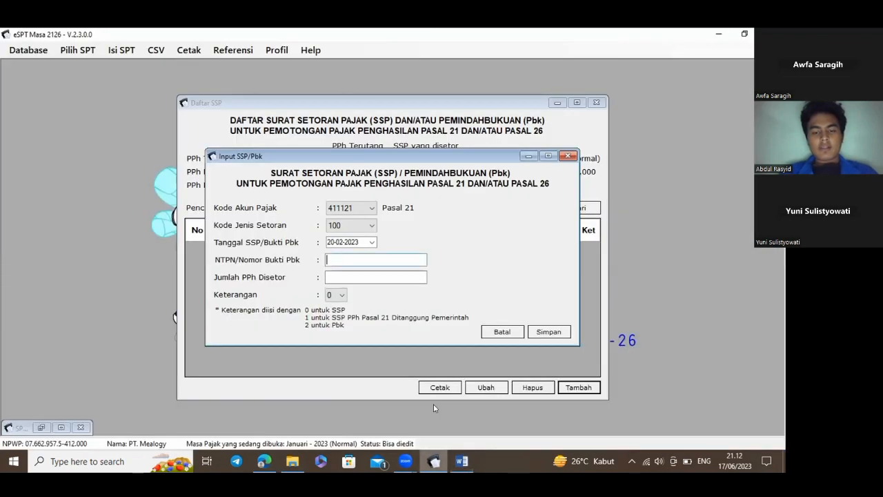
click(357, 257)
key(ctrl+v)
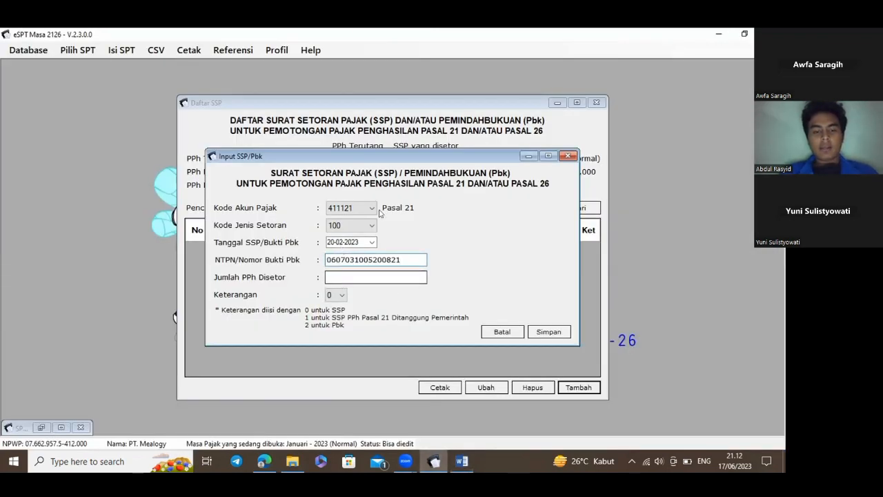
drag(401, 159, 399, 187)
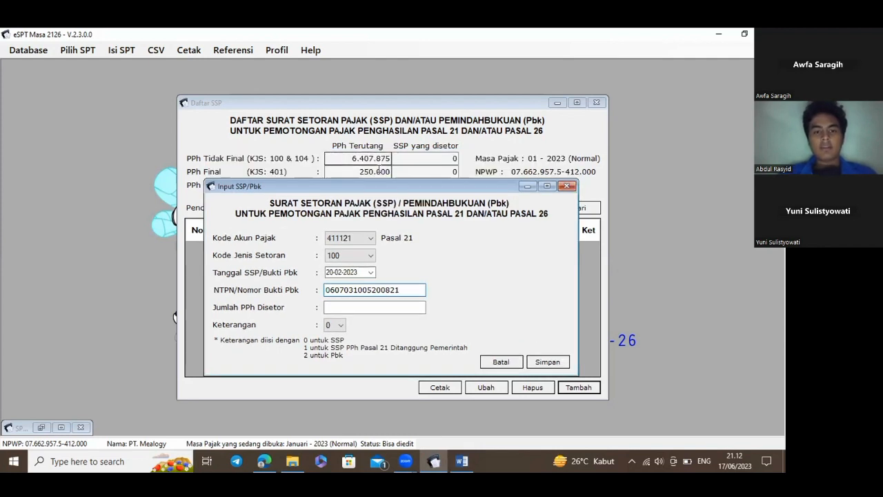
click(355, 303)
text(6407875)
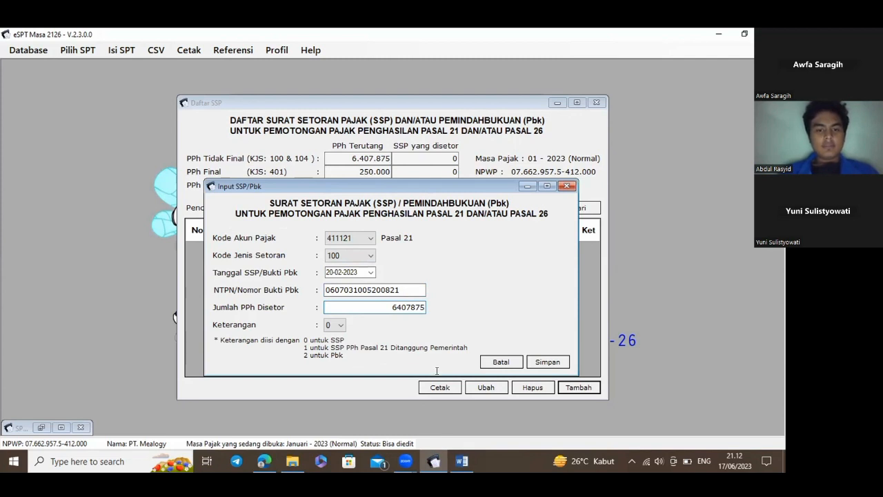
click(548, 359)
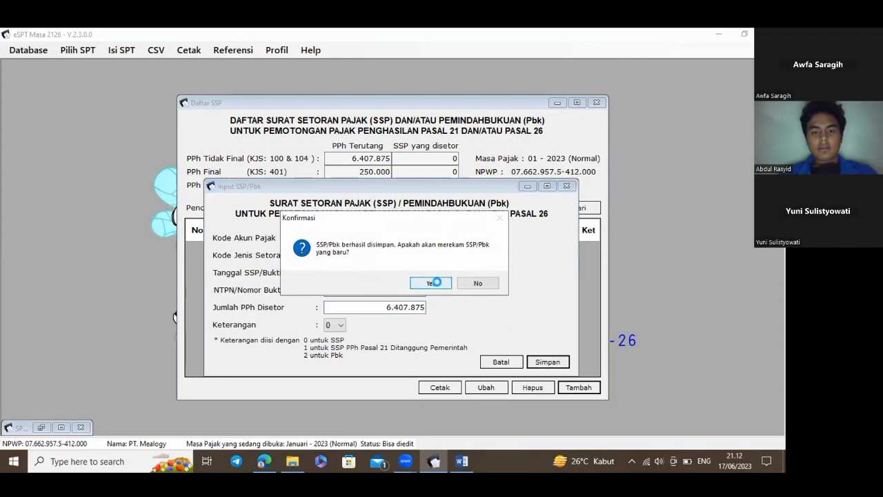
Start another SSP entry with account 411121 and deposit type 401 for PPh Final
click(436, 282)
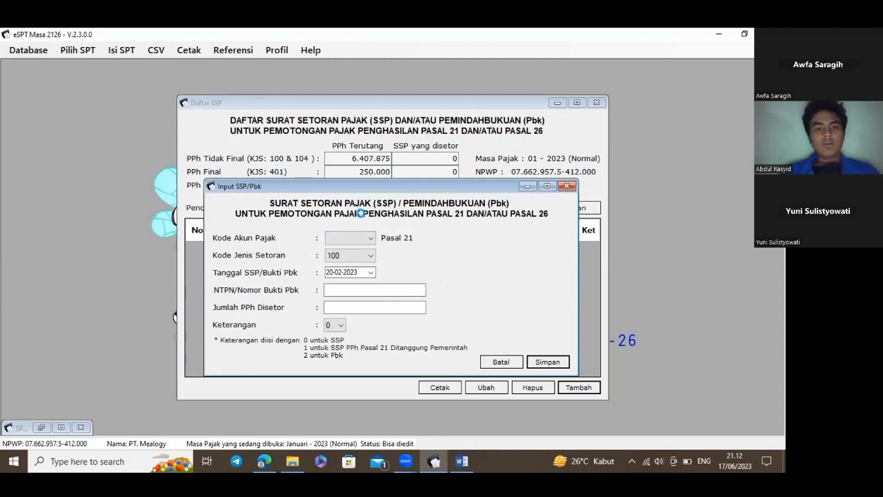
click(366, 238)
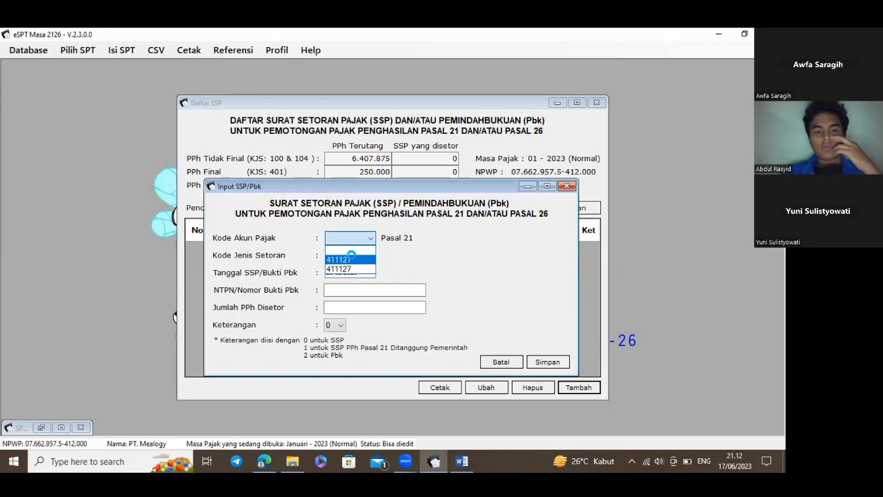
click(351, 258)
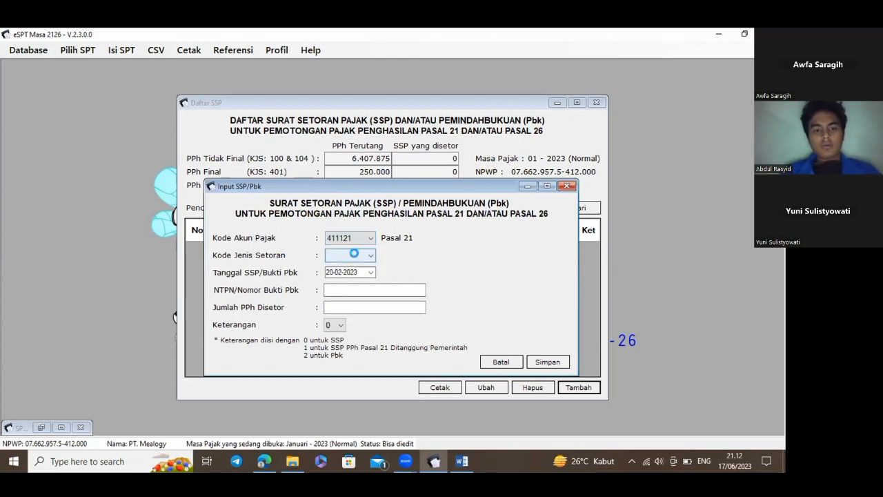
click(355, 255)
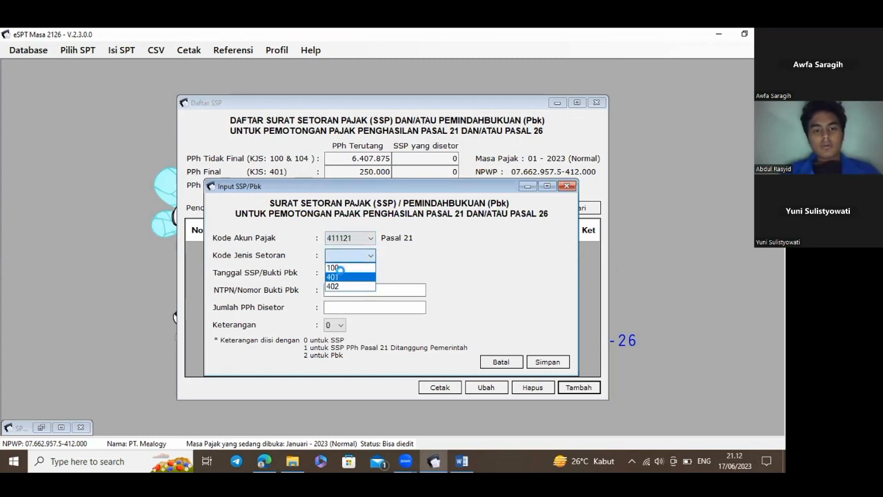
click(339, 276)
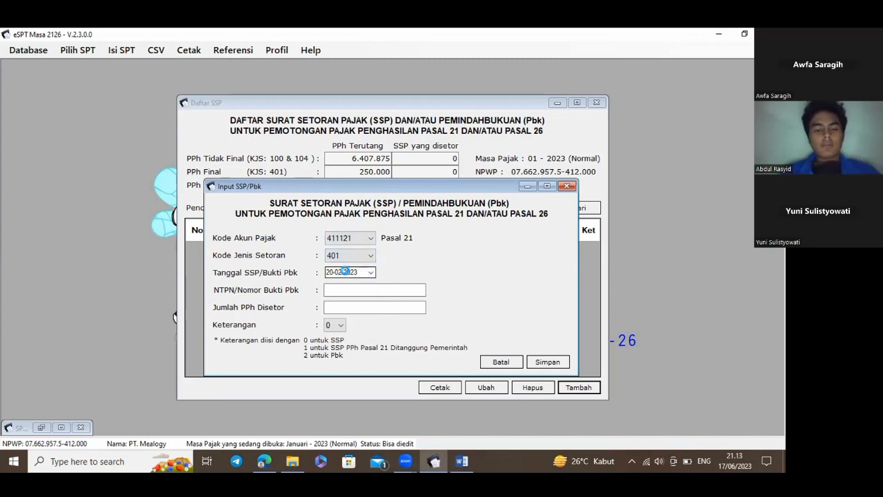
Paste the second NTPN from the Word assignment, enter 250.000 paid, save, and decline another entry
click(373, 290)
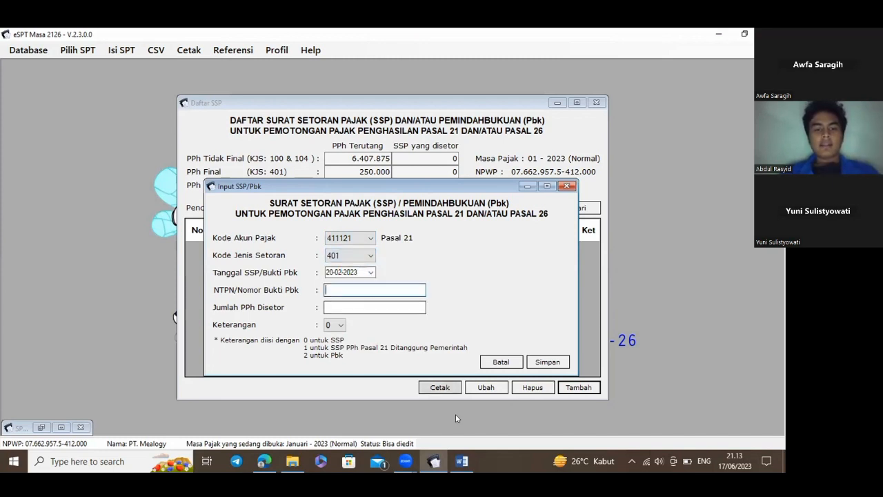
click(461, 461)
drag(291, 310, 377, 311)
key(ctrl+c)
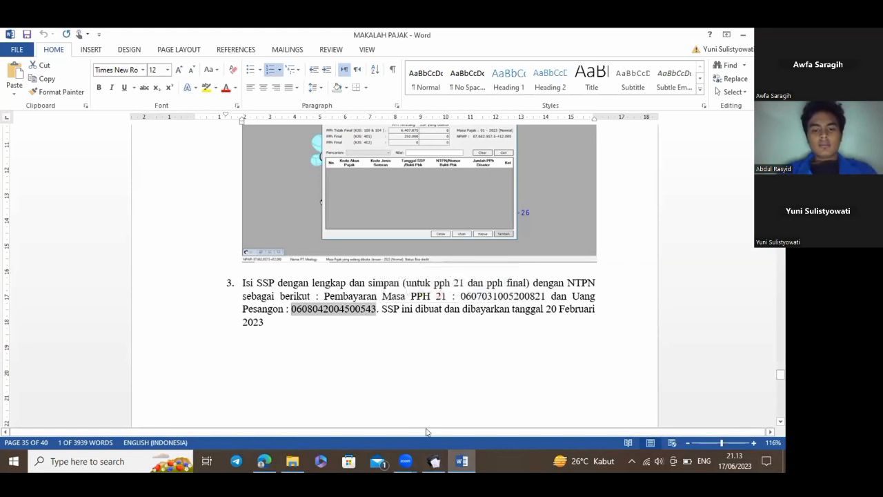
click(435, 461)
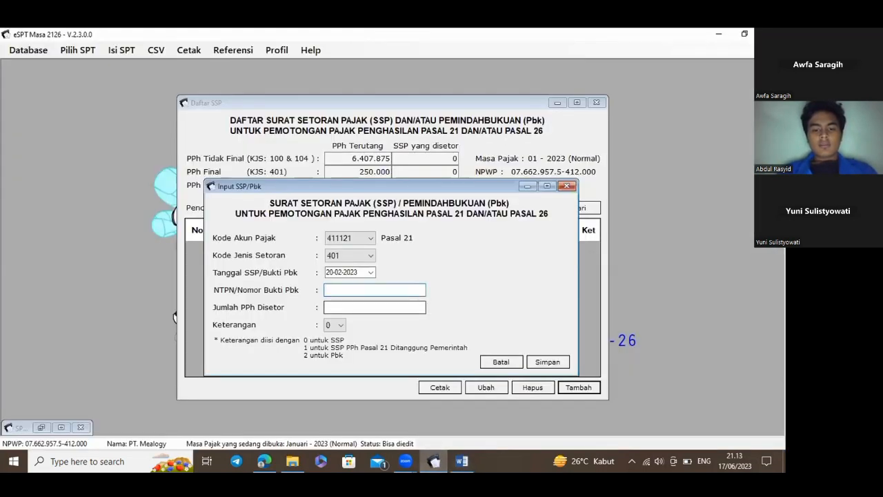
key(ctrl+v)
click(338, 311)
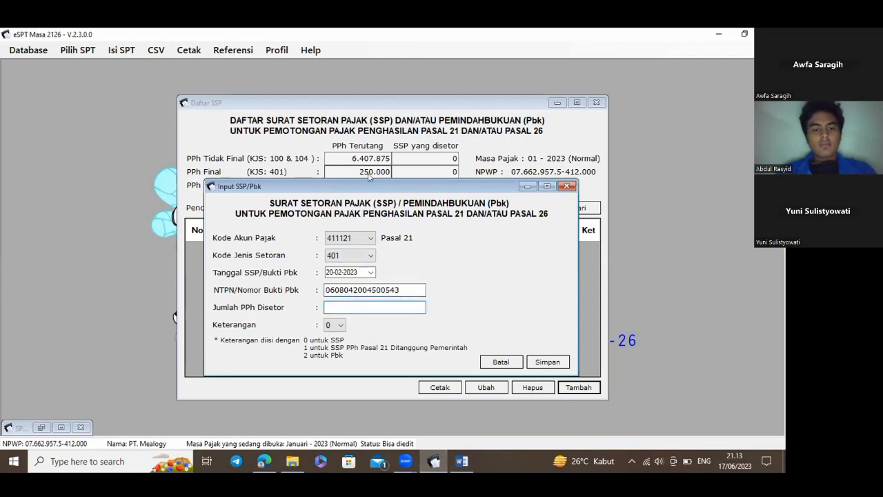
text(25)
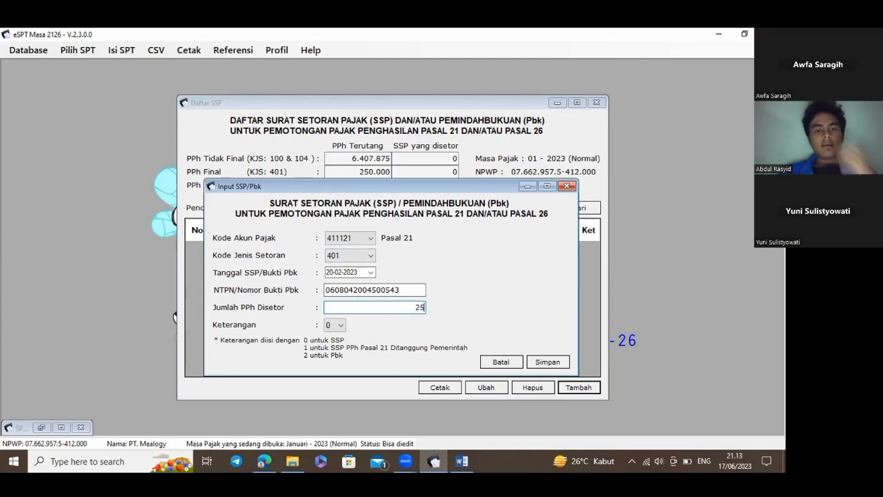
text(0000)
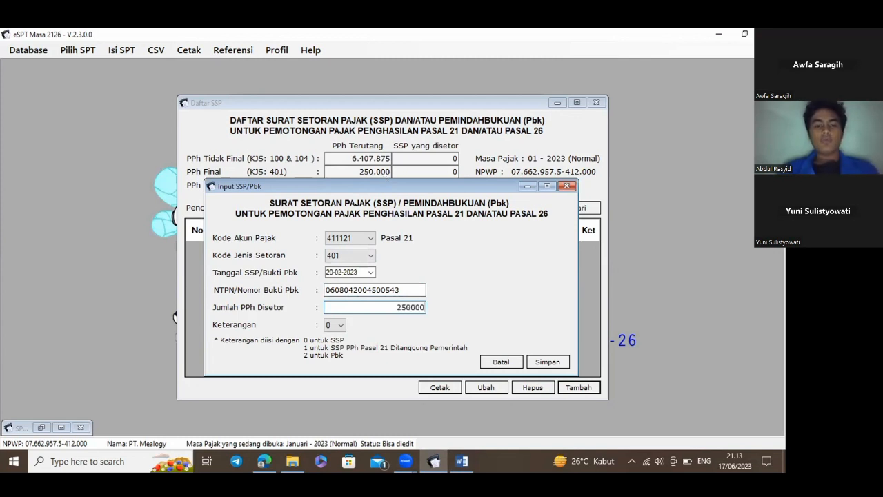
click(564, 363)
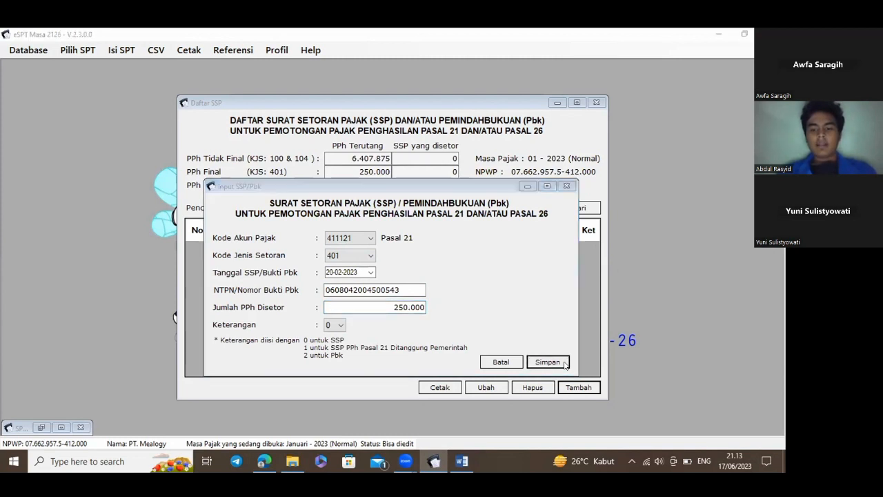
click(486, 285)
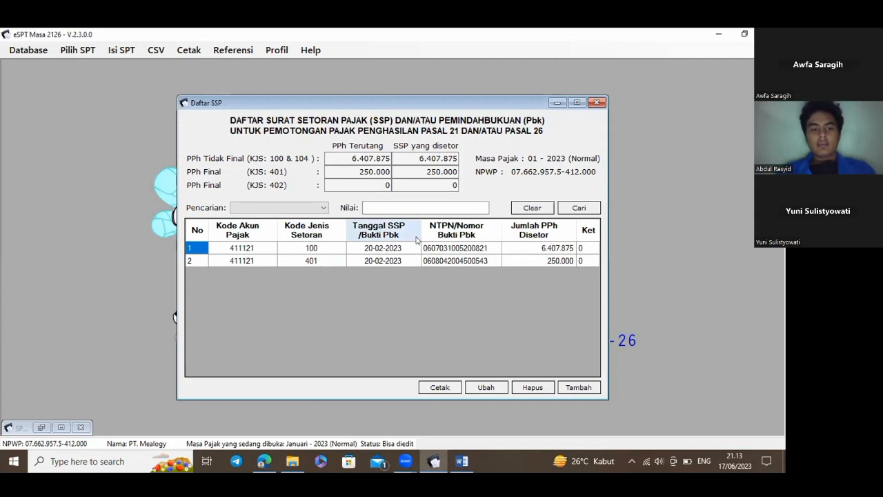
Close the SSP list and start creating the CSV file from CSV > Pelaporan SPT
click(597, 102)
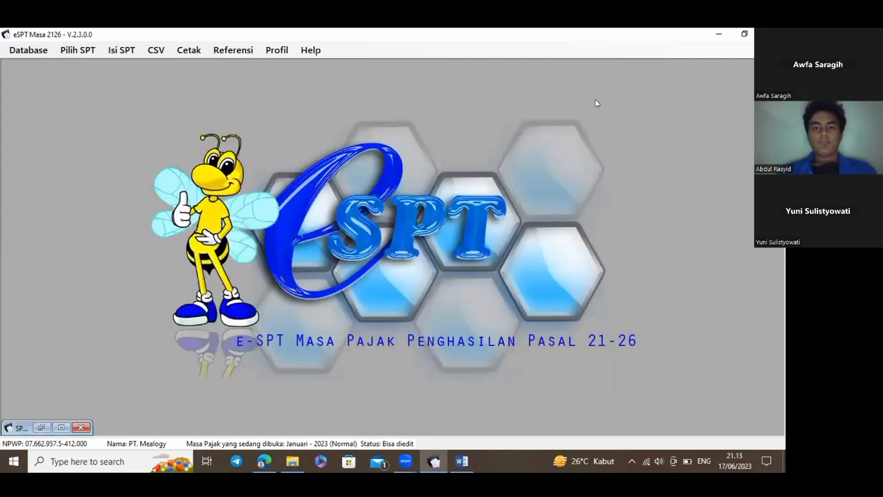
click(156, 51)
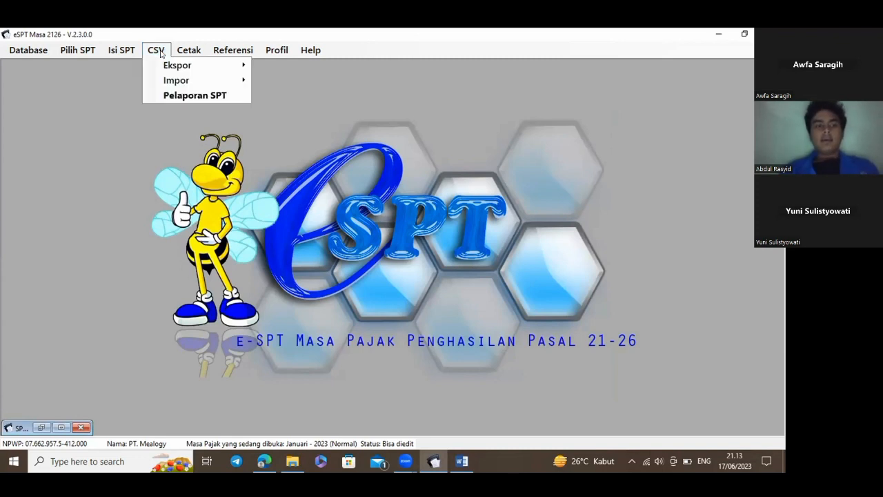
click(232, 94)
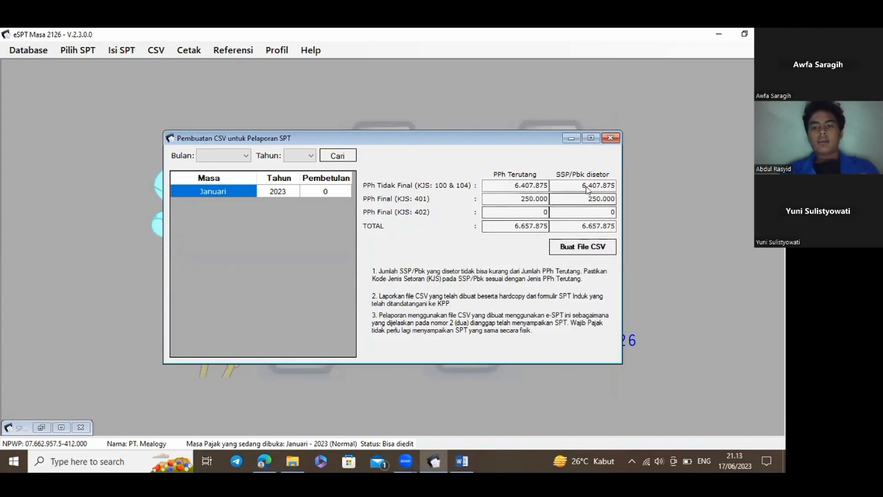
click(606, 248)
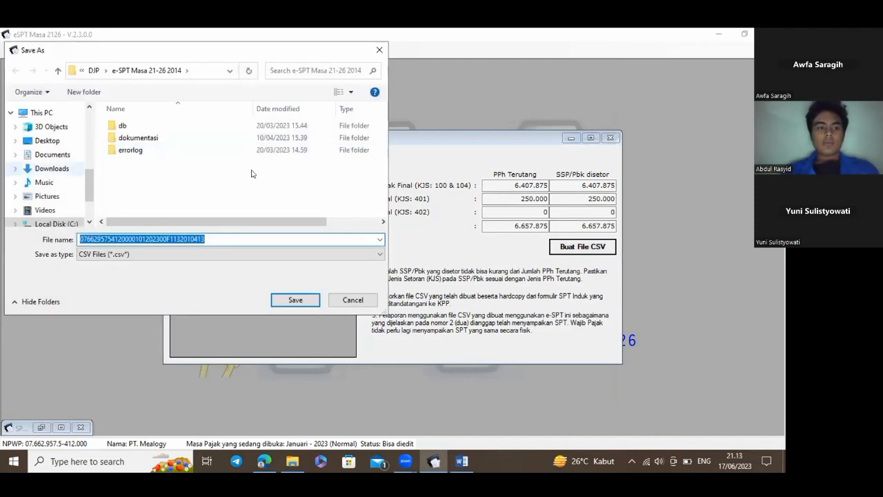
Save the reporting CSV in D:\PT. MEALOGY, confirm its creation, and close the window
scroll(52, 172, down, 2)
click(59, 177)
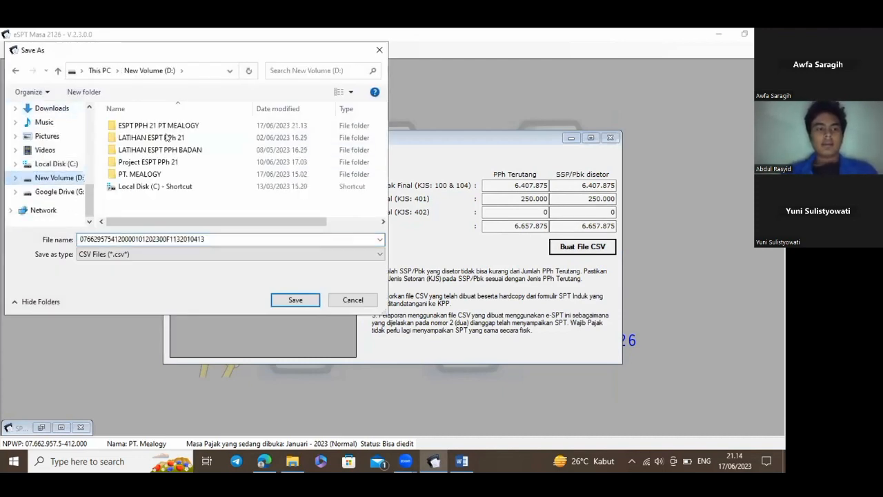
double_click(206, 126)
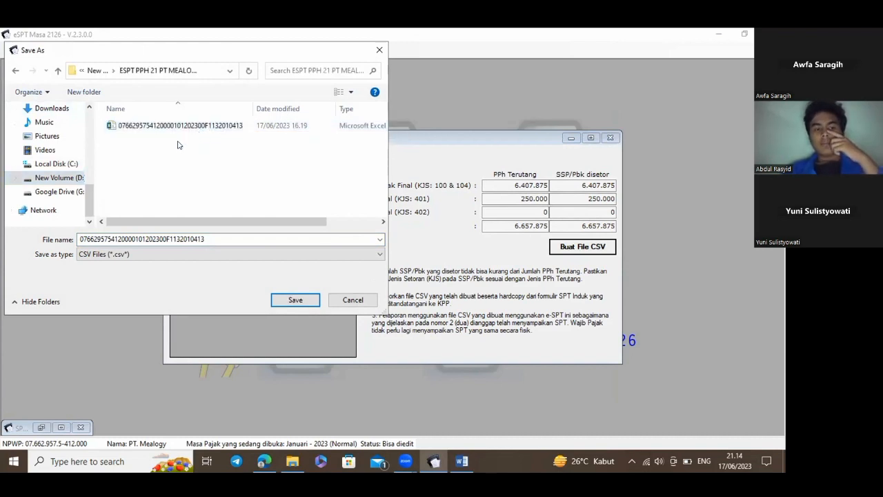
double_click(145, 173)
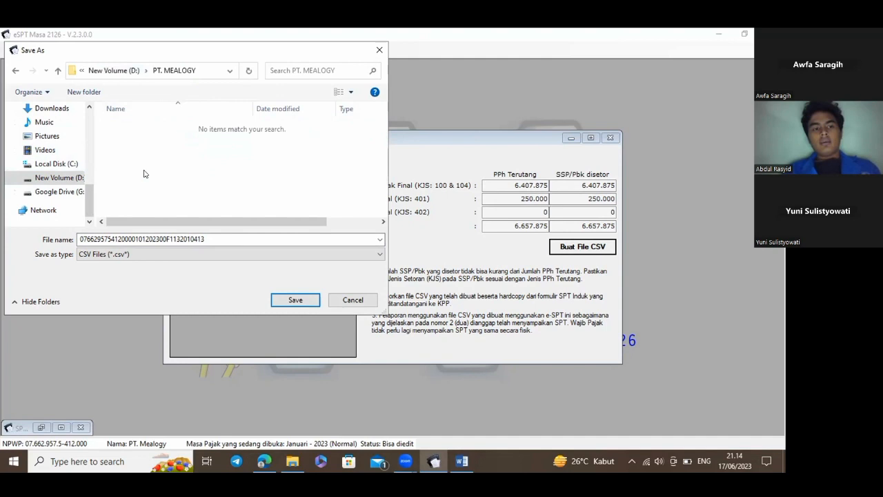
click(308, 302)
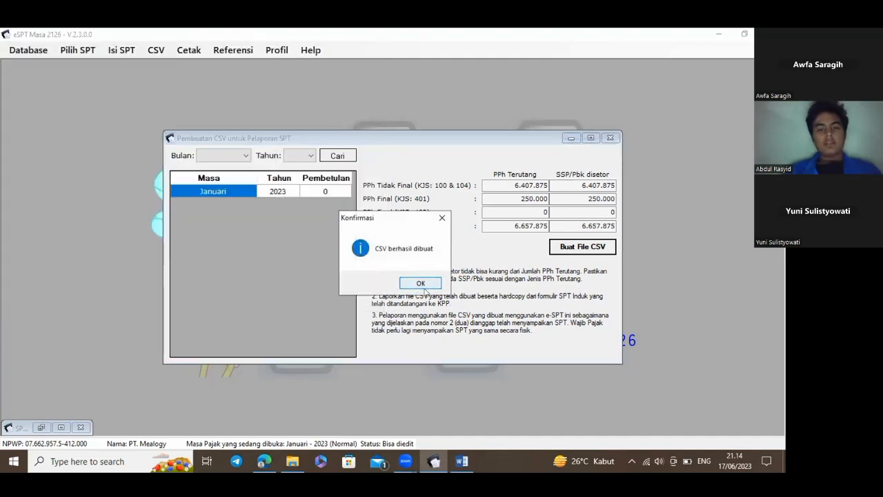
click(422, 284)
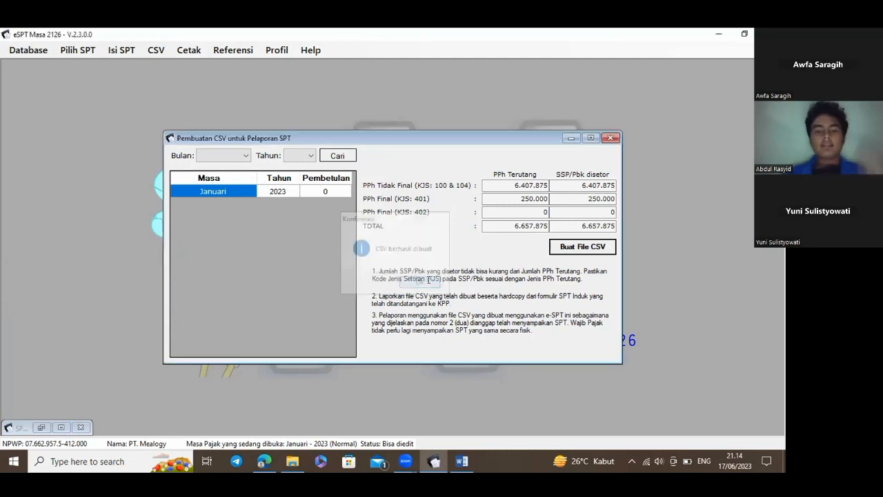
click(612, 139)
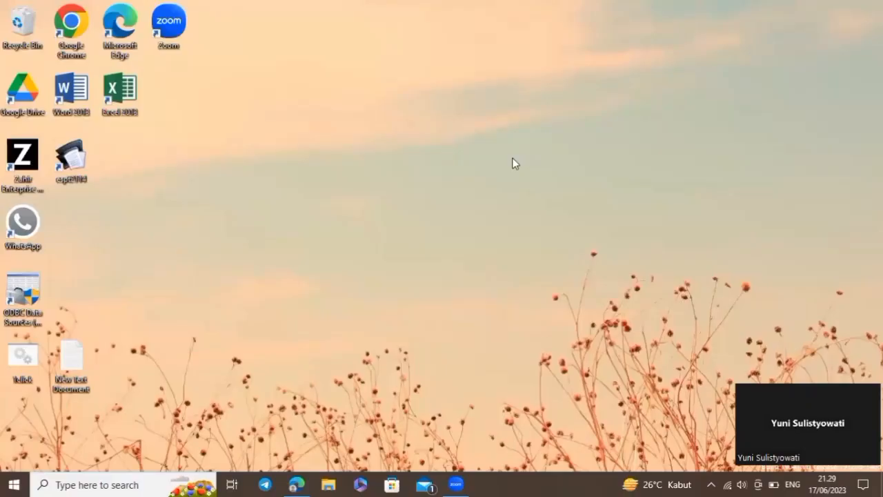
In File Explorer, go to New Volume (D:)\PT. MEALOGY and open the exported CSV file
click(332, 484)
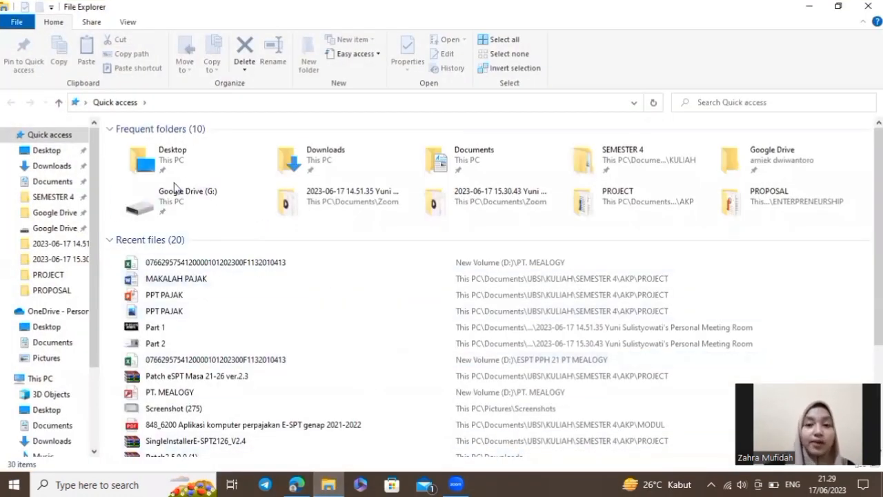
scroll(63, 232, down, 2)
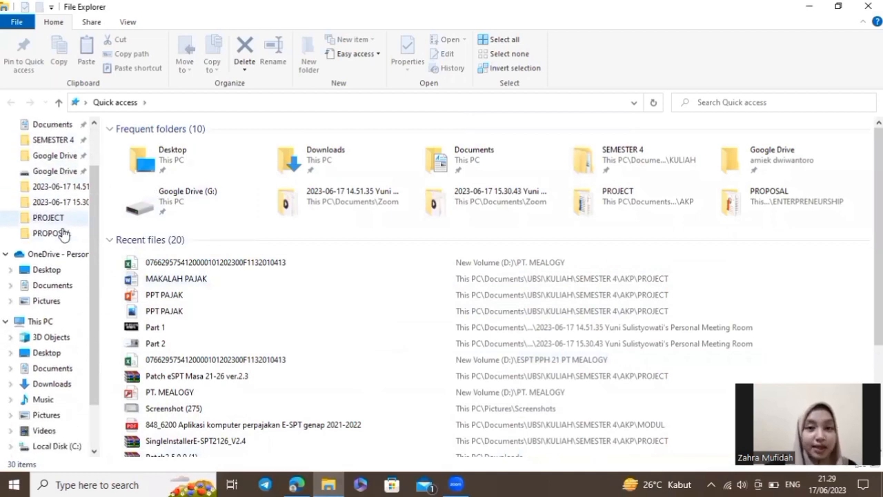
scroll(63, 233, down, 2)
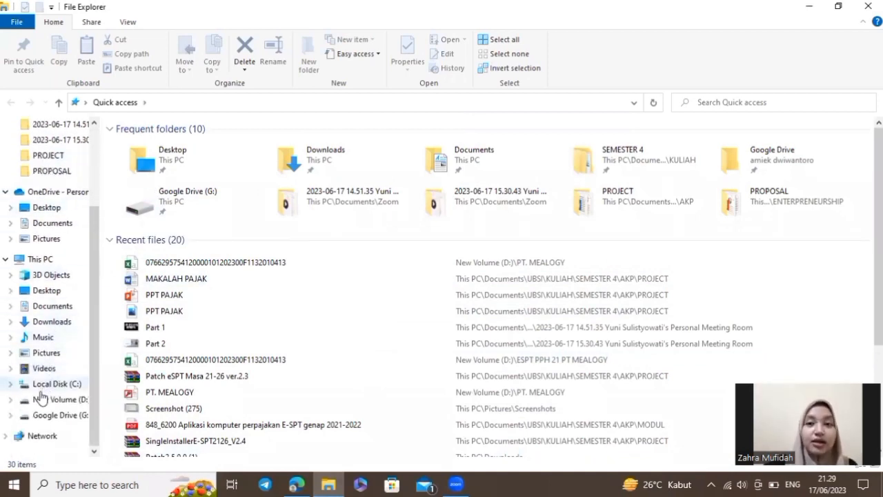
click(69, 404)
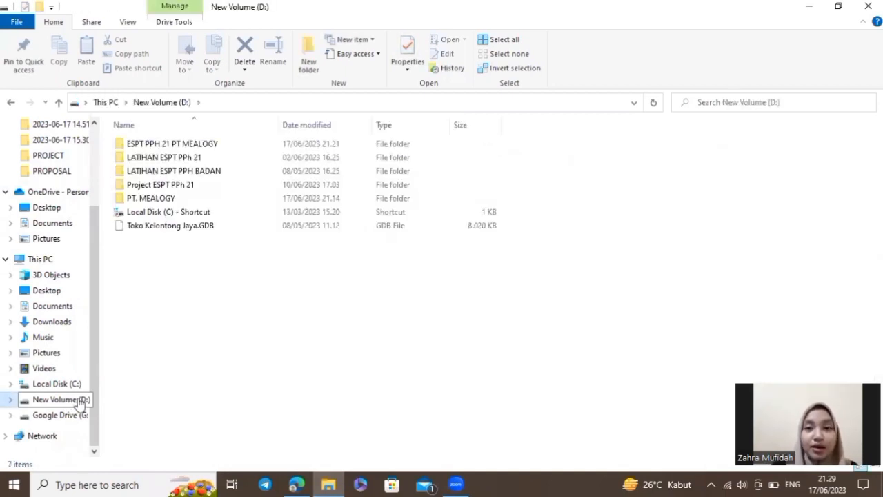
double_click(223, 199)
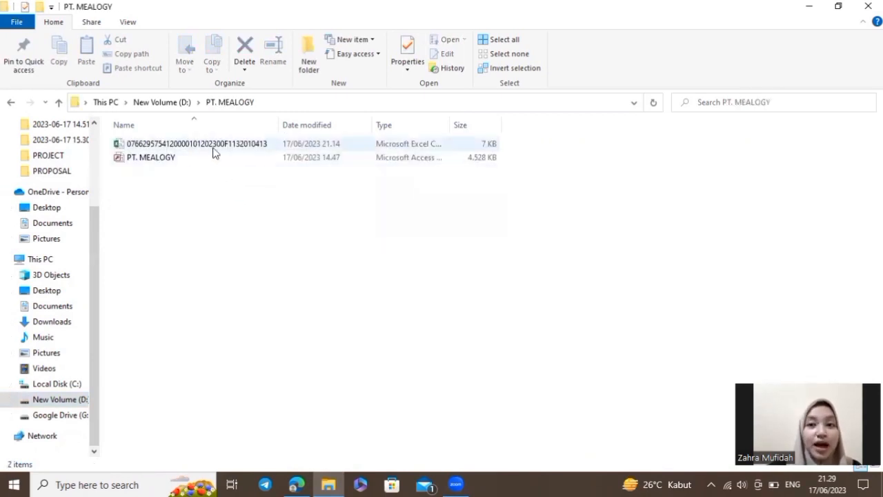
double_click(213, 148)
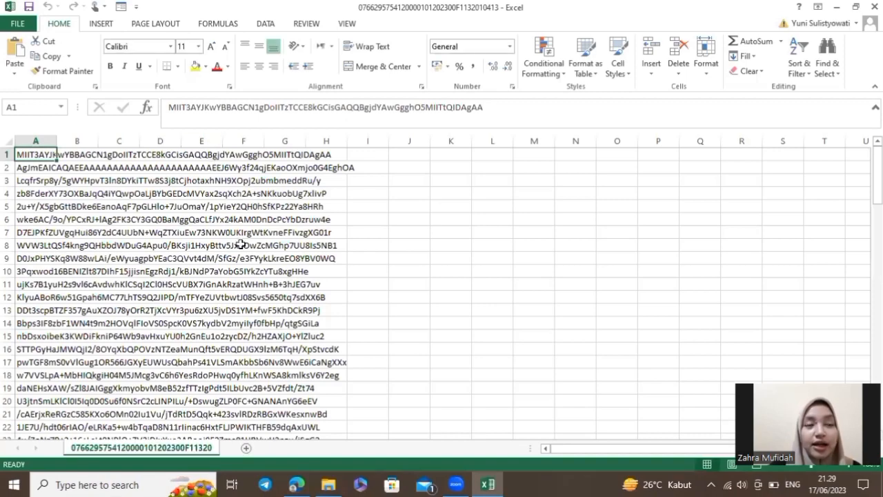
Scroll down through the CSV's encoded rows in column A, then back to the top
scroll(291, 245, down, 11)
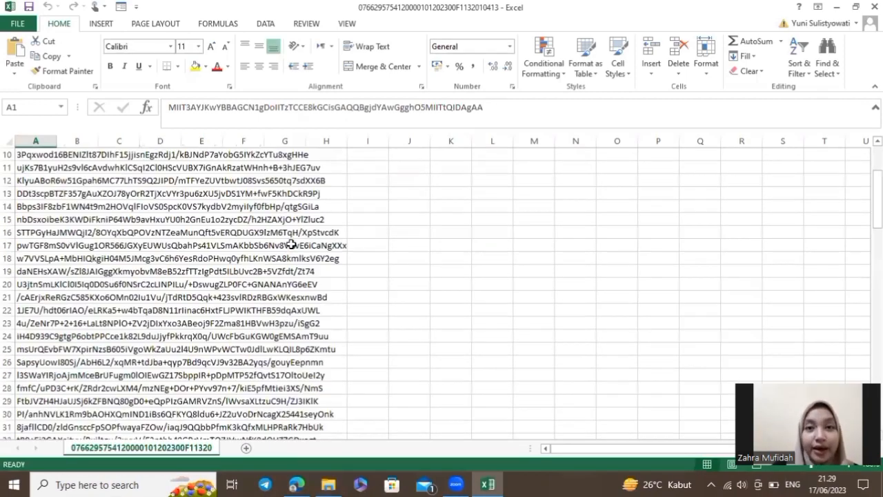
scroll(291, 243, down, 13)
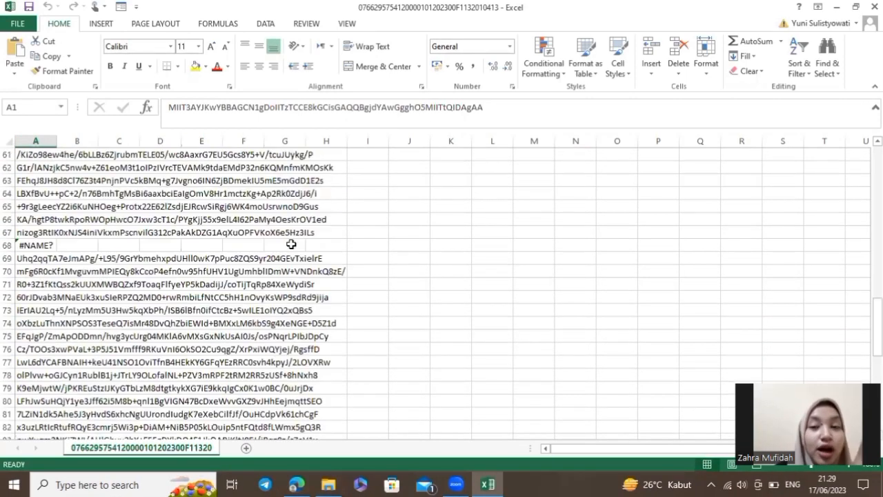
scroll(291, 245, down, 9)
scroll(291, 245, up, 11)
scroll(291, 245, up, 20)
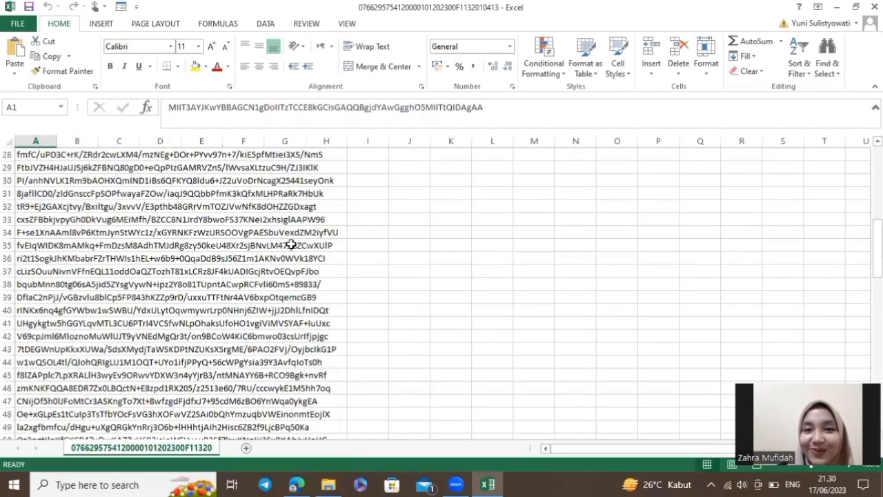